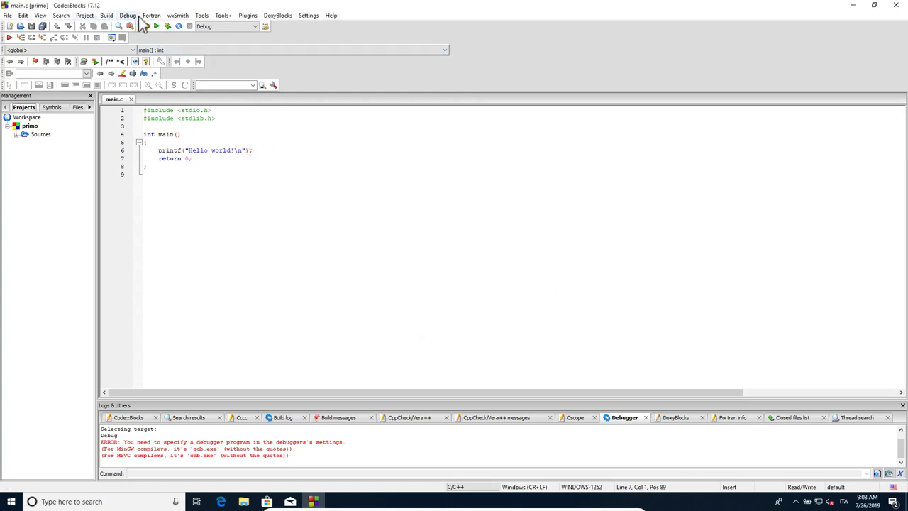
Step: Build the primo project and retry the debugger, which still reports the missing gdb.exe error
{"action": "left_click", "coordinate": [129, 17]}
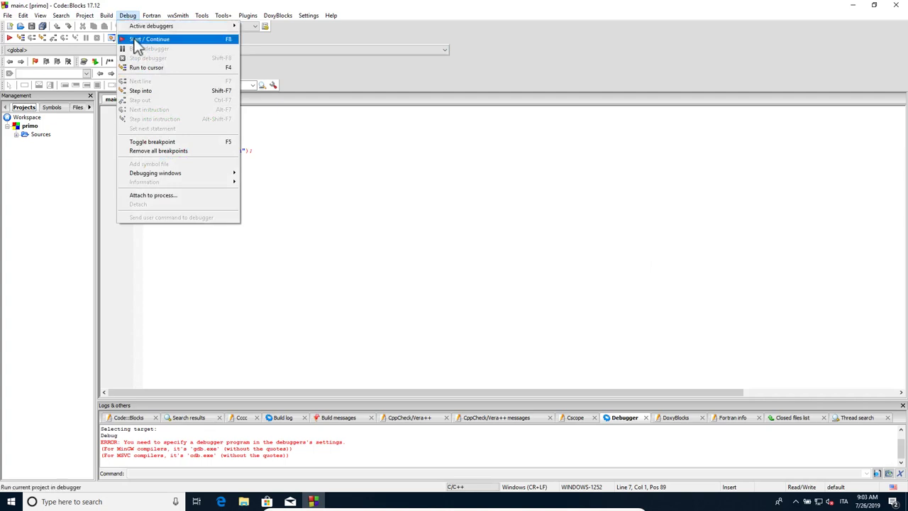
{"action": "left_click", "coordinate": [137, 41]}
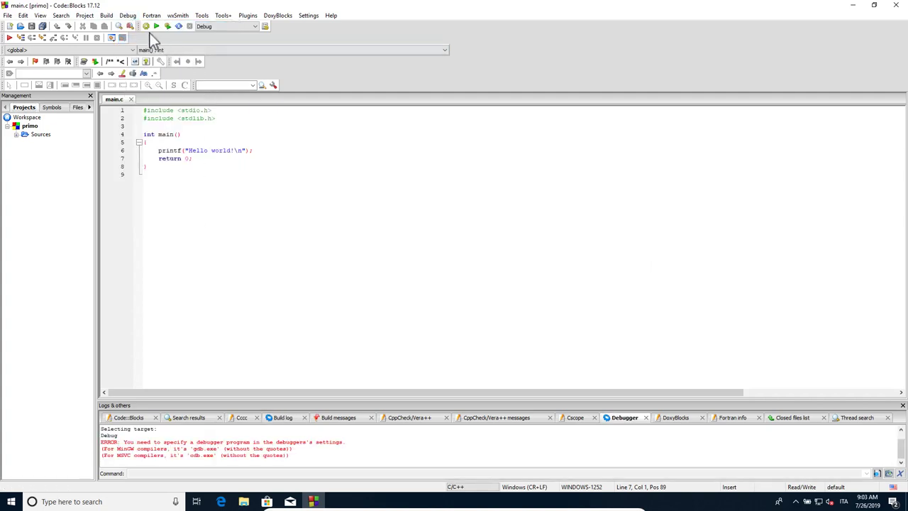
{"action": "left_click", "coordinate": [147, 27]}
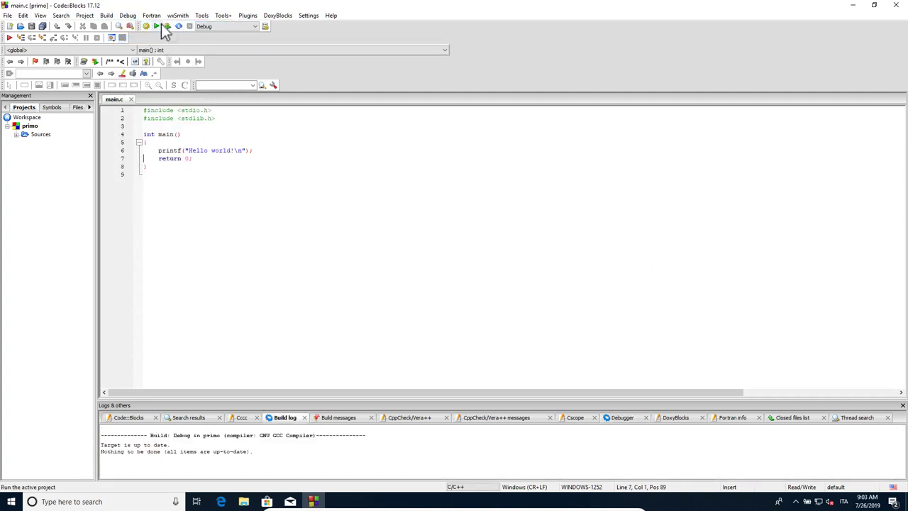
{"action": "left_click", "coordinate": [128, 16]}
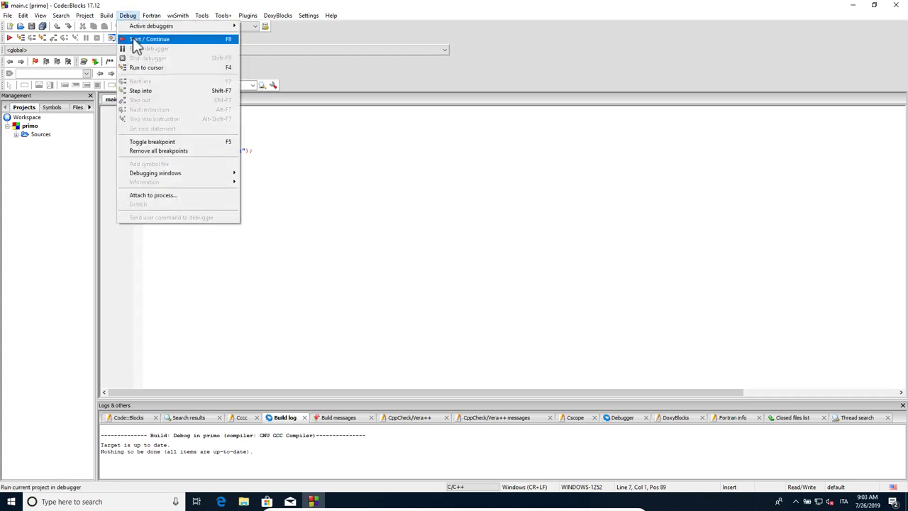
{"action": "left_click", "coordinate": [136, 40]}
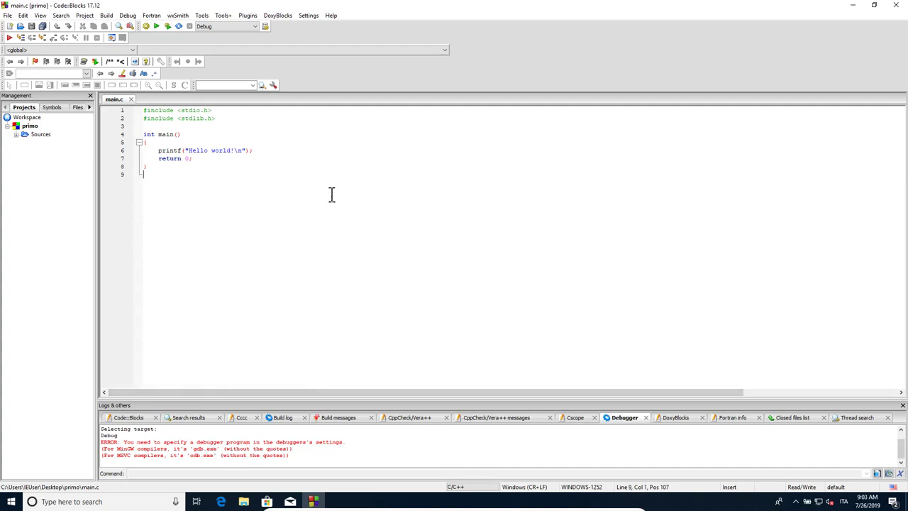
{"action": "left_click", "coordinate": [309, 15]}
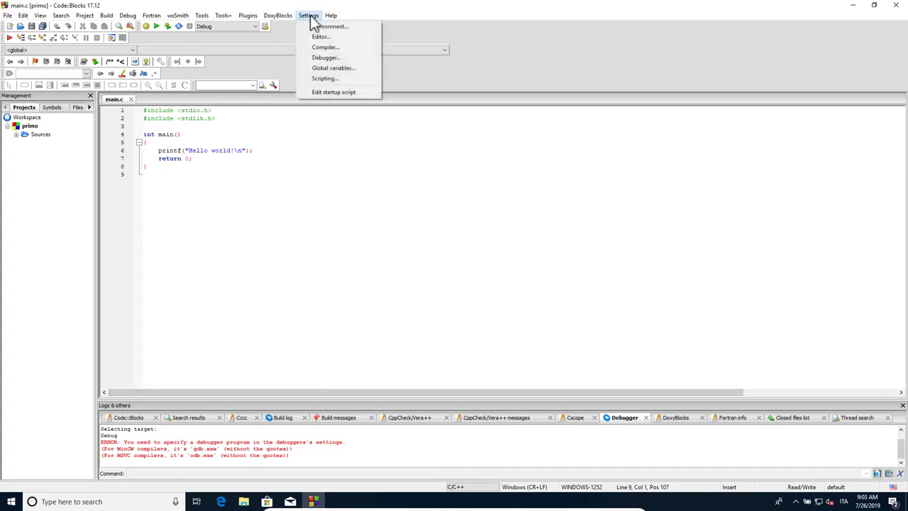
Step: In Debugger settings, enter gdb32.exe as the GDB/CDB Default executable path and confirm
{"action": "left_click", "coordinate": [325, 58]}
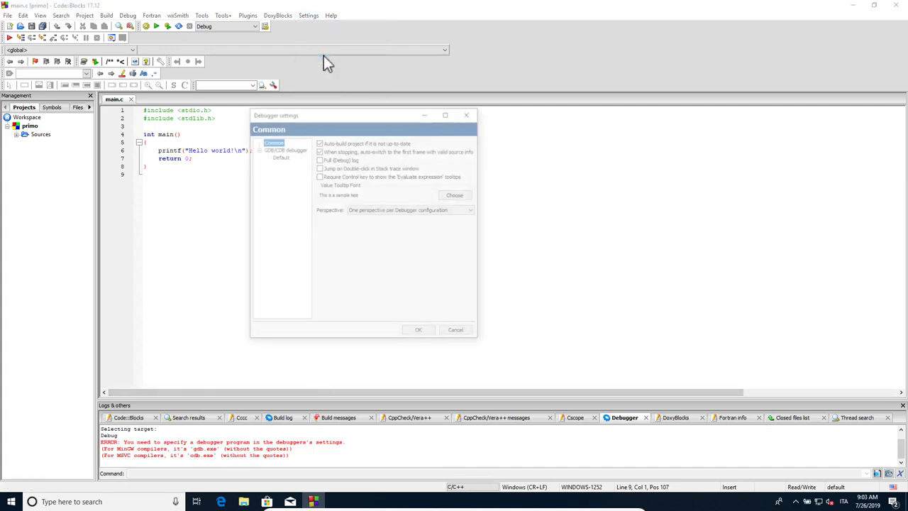
{"action": "left_click", "coordinate": [280, 157]}
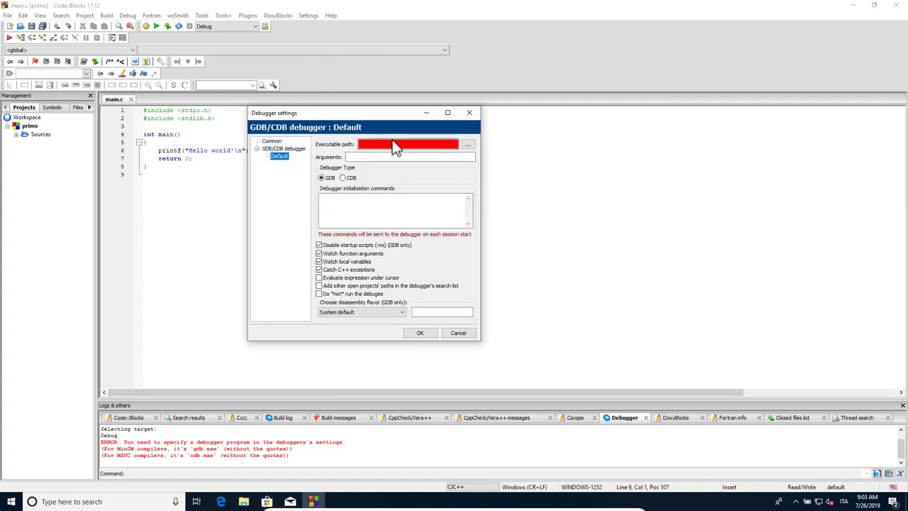
{"action": "left_click", "coordinate": [376, 145]}
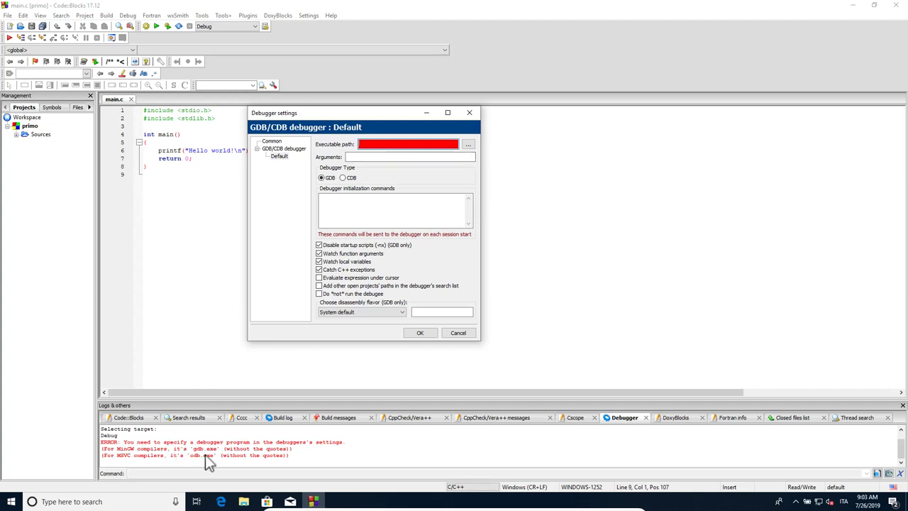
{"action": "left_click", "coordinate": [373, 145]}
{"action": "type", "text": "gdb"}
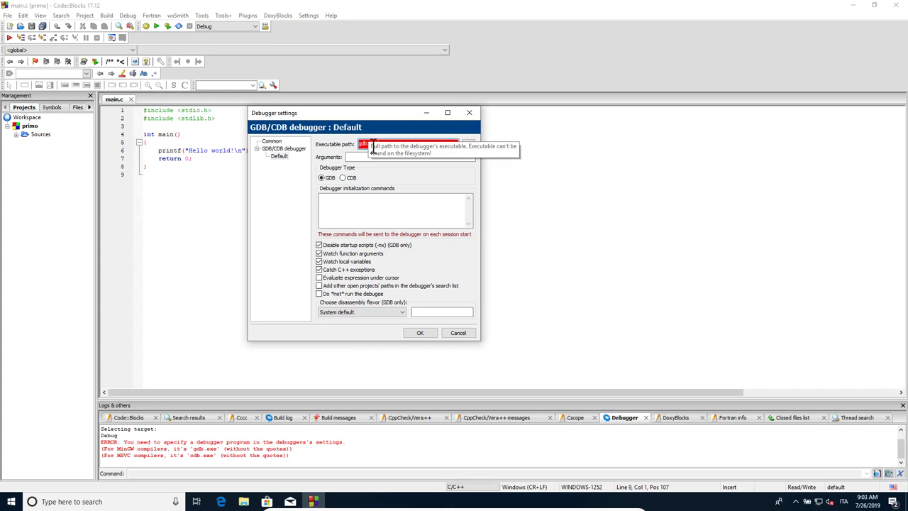
{"action": "type", "text": "32.exe"}
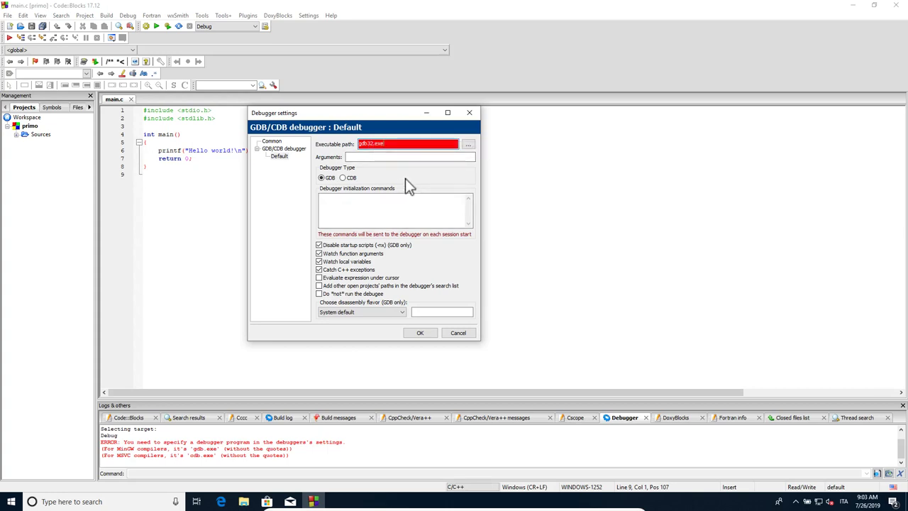
{"action": "left_click", "coordinate": [419, 335]}
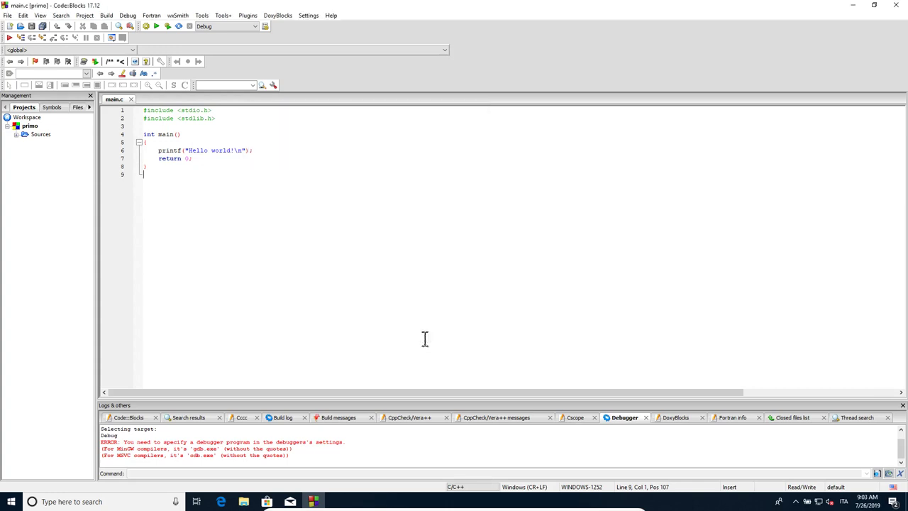
Step: Run the project under the debugger and decline saving the changed 'Code::Blocks default' layout
{"action": "left_click", "coordinate": [128, 17]}
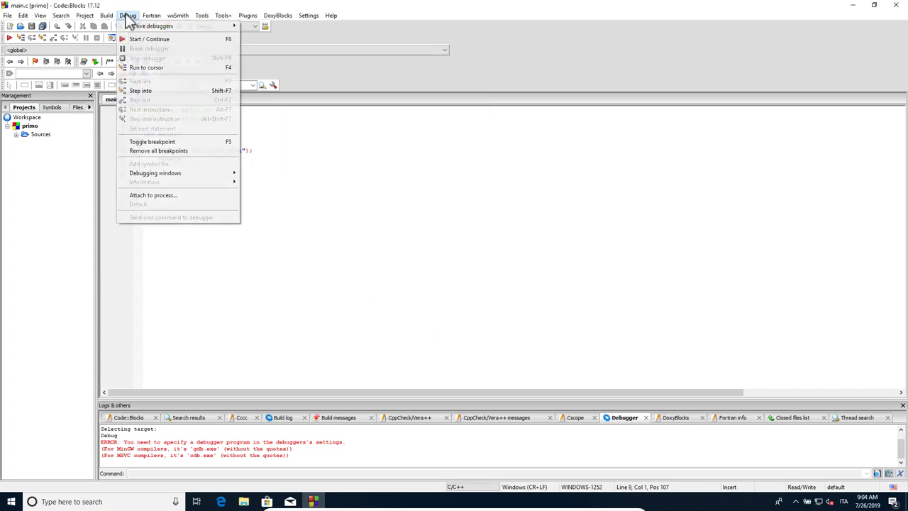
{"action": "left_click", "coordinate": [139, 39]}
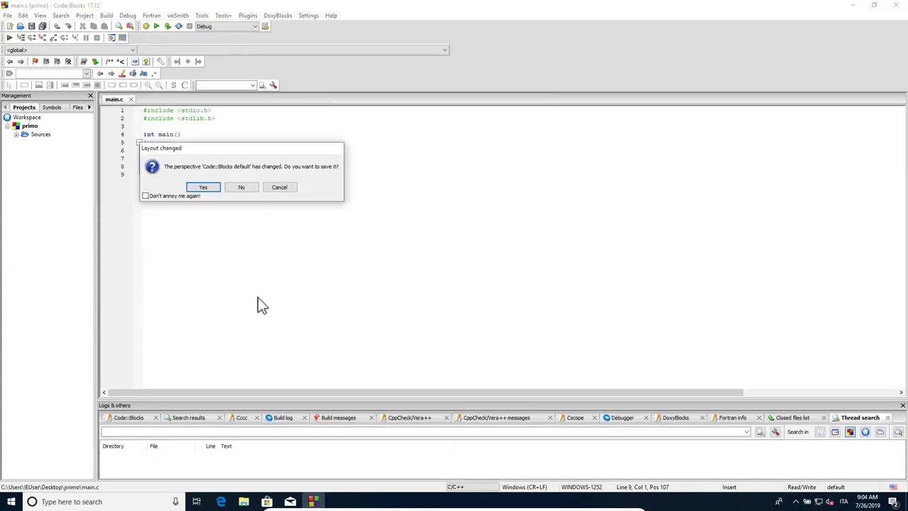
{"action": "left_click_drag", "start_coordinate": [239, 147], "coordinate": [544, 182]}
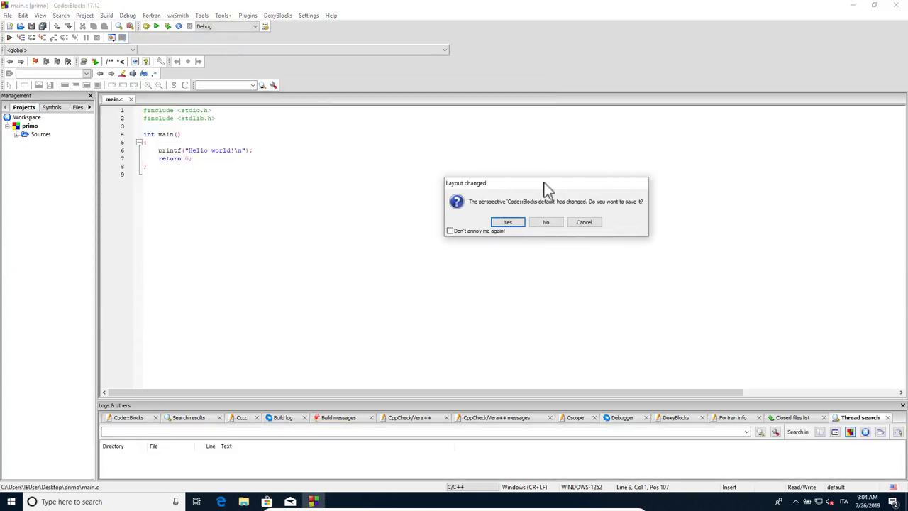
{"action": "left_click", "coordinate": [547, 223]}
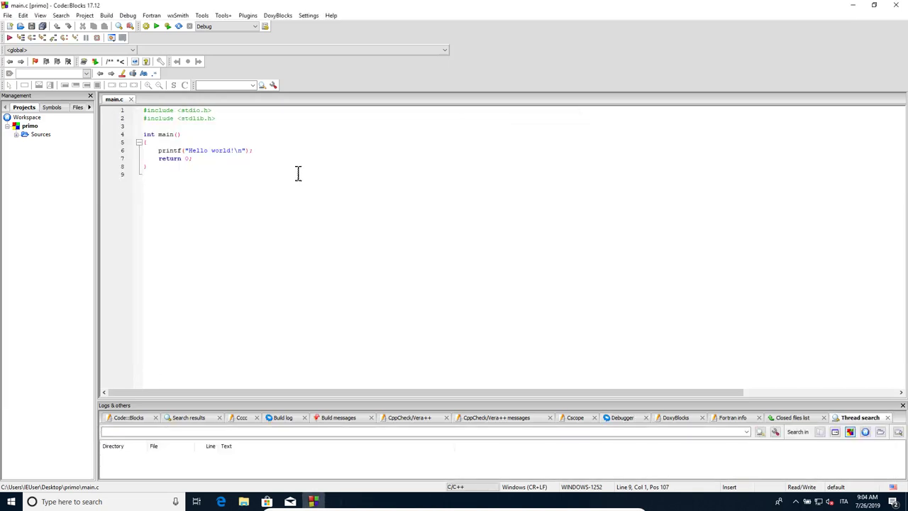
Step: Add a breakpoint on line 6's printf, run the debugger to it, then stop debugging
{"action": "left_click", "coordinate": [129, 151]}
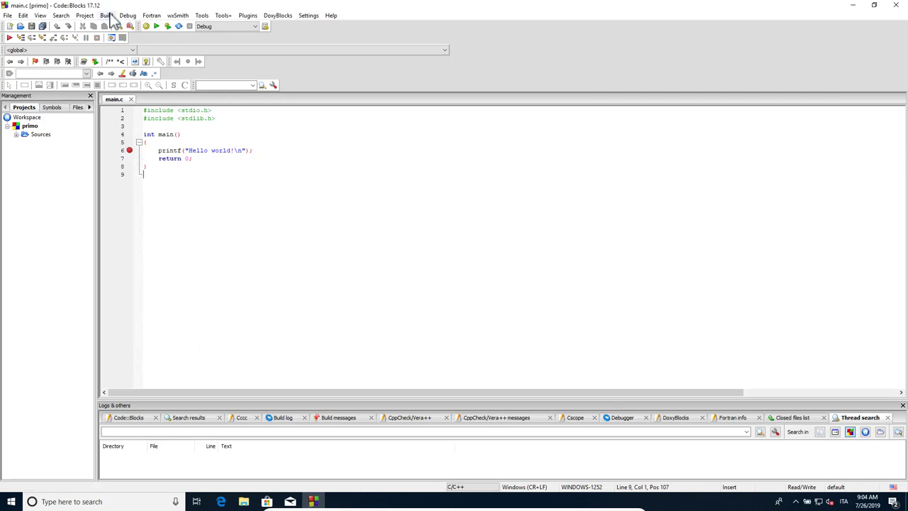
{"action": "left_click", "coordinate": [126, 16]}
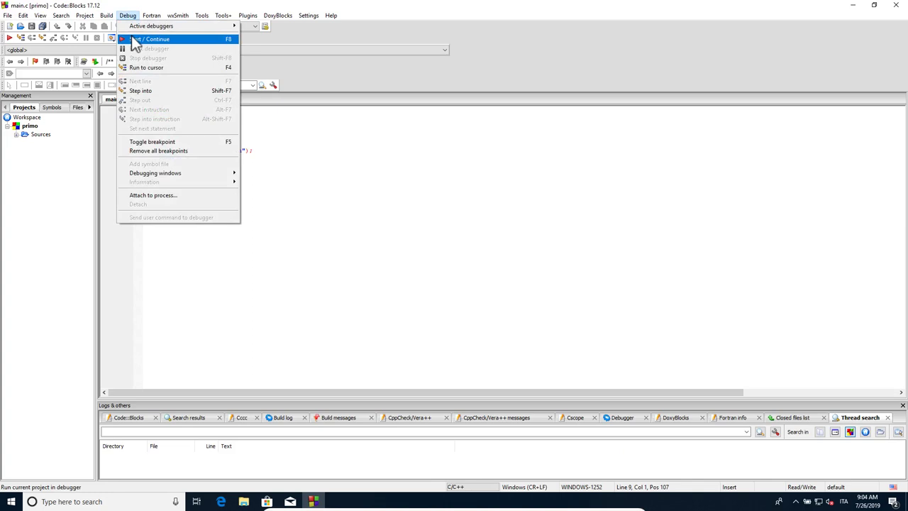
{"action": "left_click", "coordinate": [135, 40]}
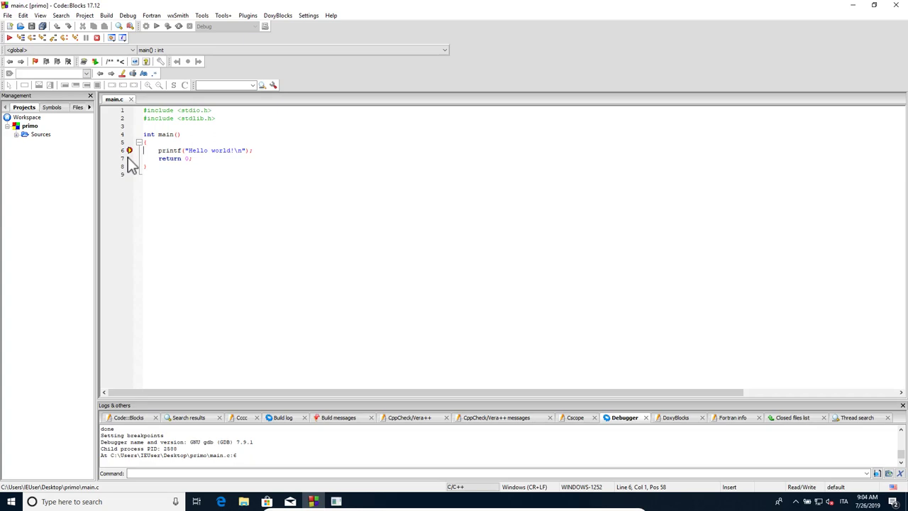
{"action": "left_click", "coordinate": [92, 39]}
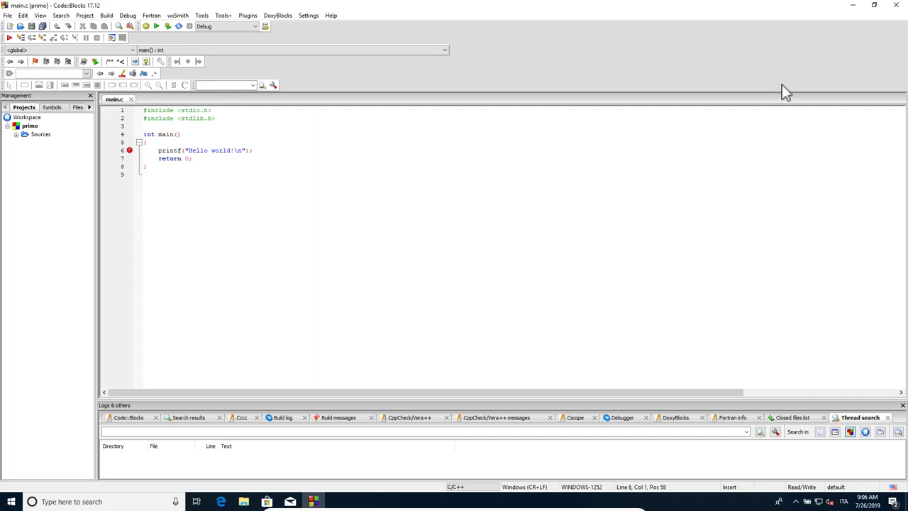
Step: Restore and reposition the Code::Blocks window, then quit Code::Blocks
{"action": "left_click", "coordinate": [875, 6]}
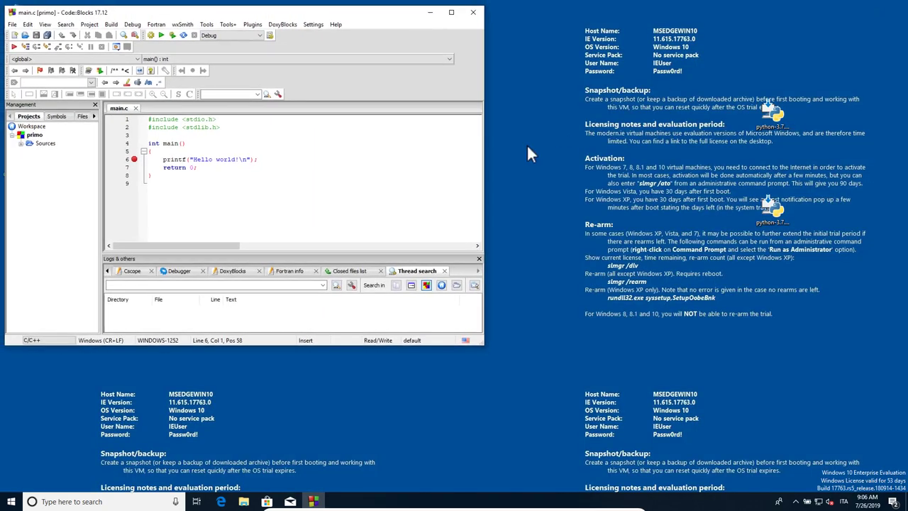
{"action": "left_click_drag", "start_coordinate": [365, 17], "coordinate": [503, 80]}
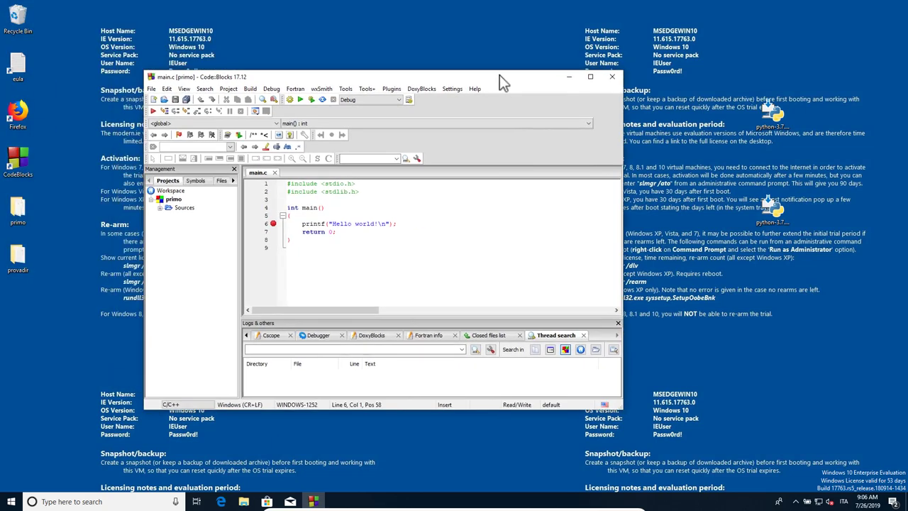
{"action": "left_click", "coordinate": [151, 88]}
{"action": "left_click", "coordinate": [162, 344]}
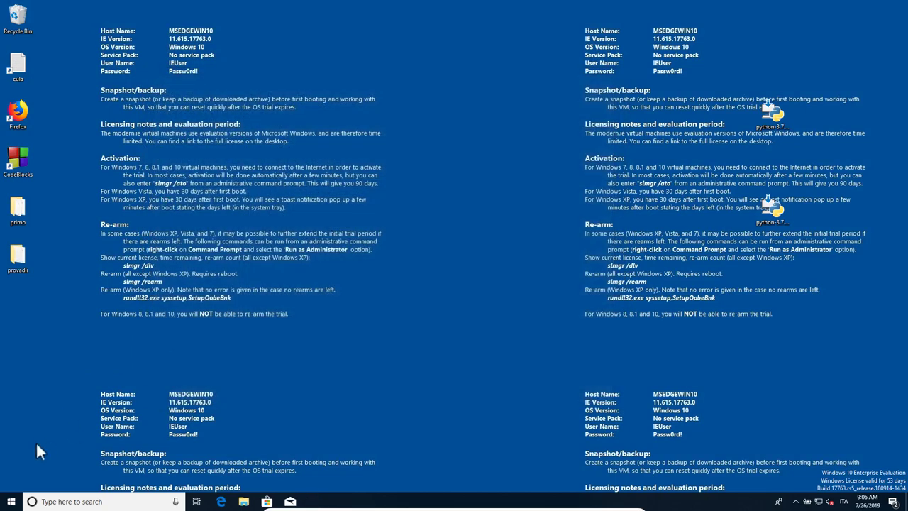
Step: Shut down the Windows 10 test machine
{"action": "left_click", "coordinate": [11, 501]}
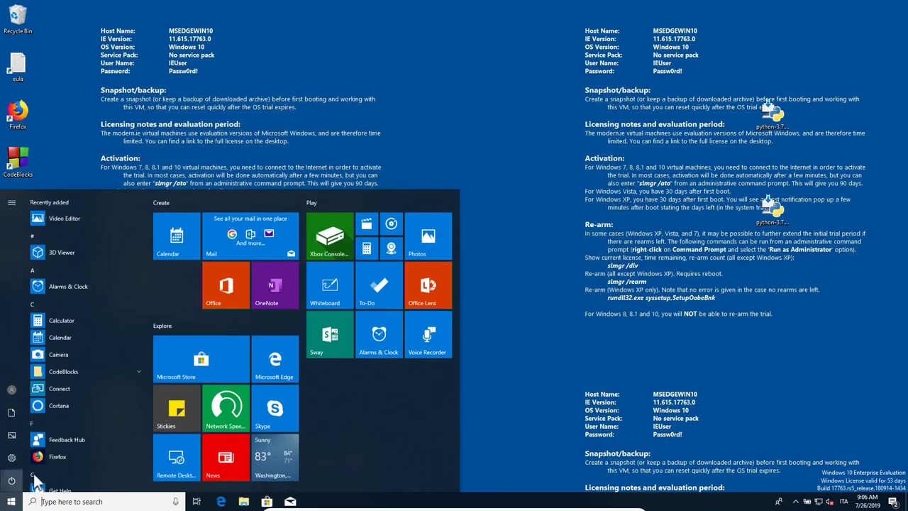
{"action": "left_click", "coordinate": [12, 481]}
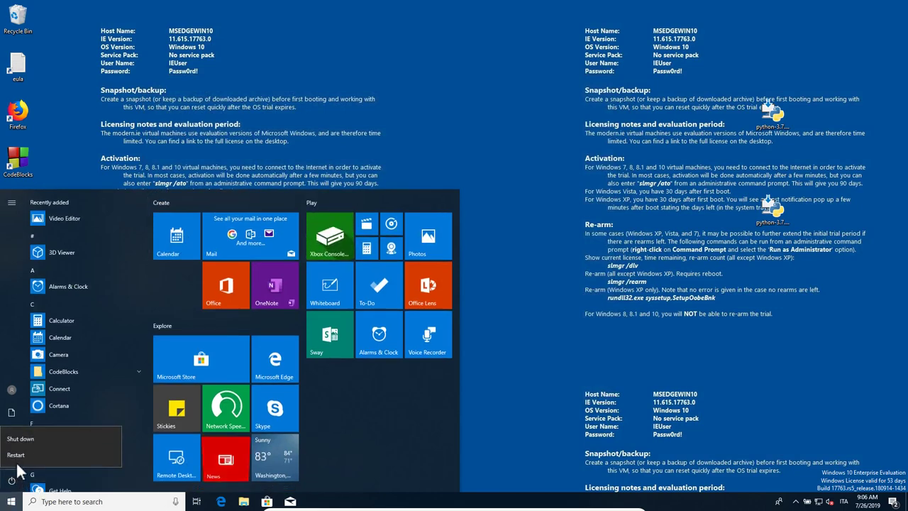
{"action": "left_click", "coordinate": [25, 437]}
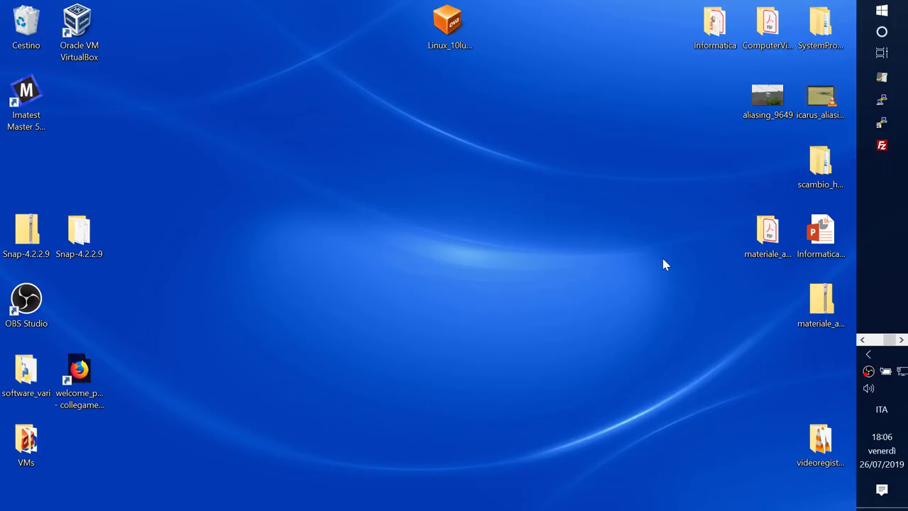
Step: Switch to Desktop 2 and return the Informatica_Azzeramento presentation to slide 25, 'parte V'
{"action": "key", "text": "super+Tab"}
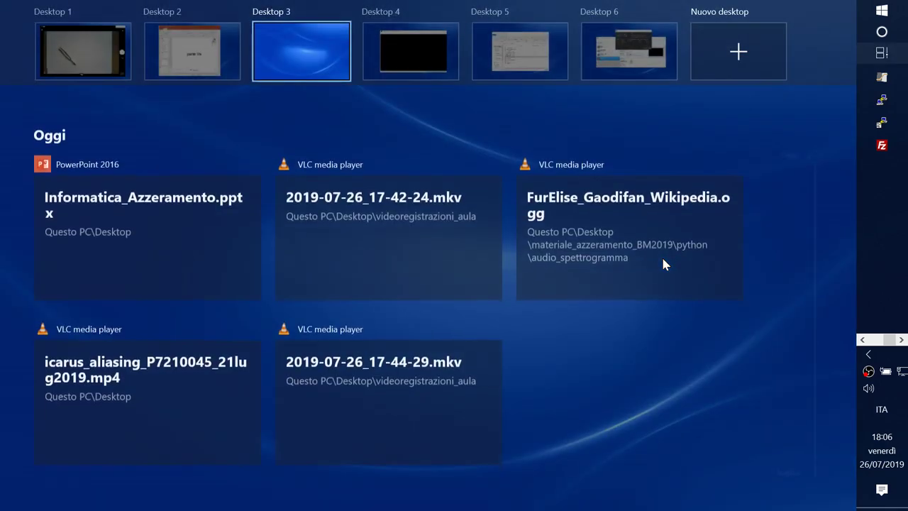
{"action": "mouse_move", "coordinate": [198, 63]}
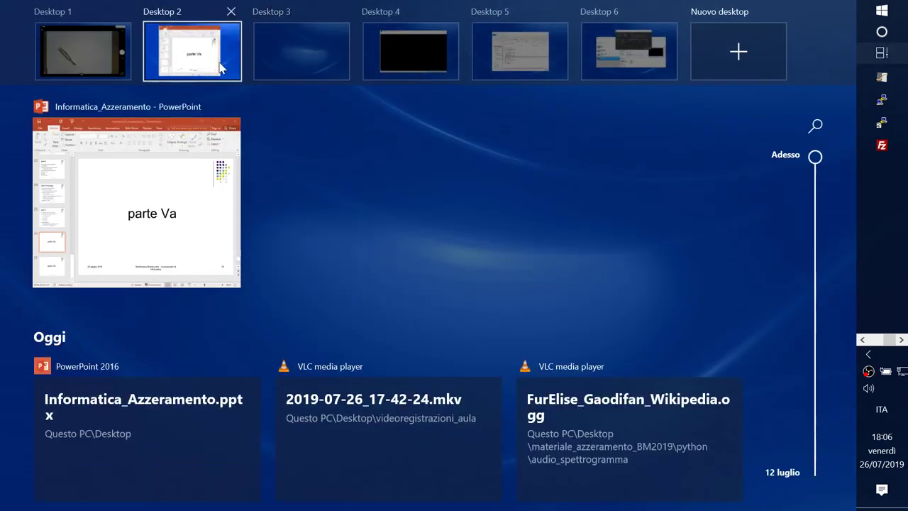
{"action": "mouse_move", "coordinate": [418, 64]}
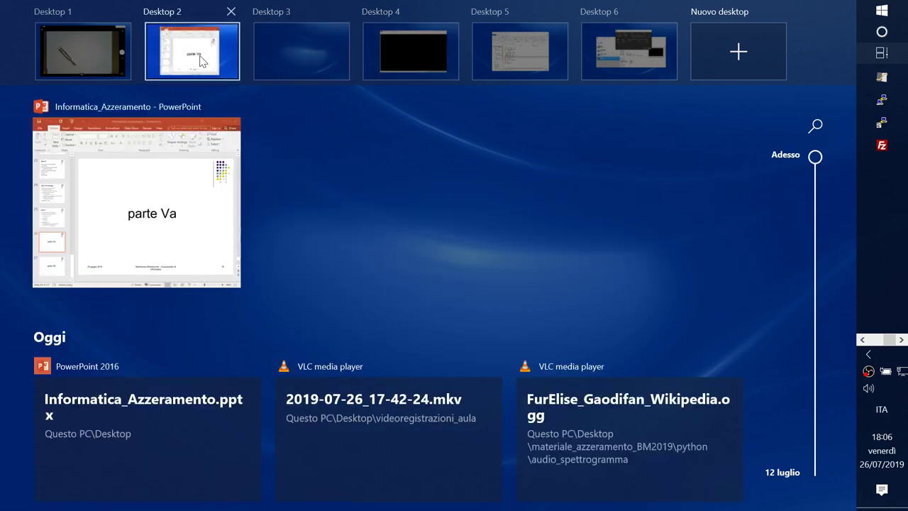
{"action": "left_click", "coordinate": [201, 56]}
{"action": "key", "text": "Page_Up"}
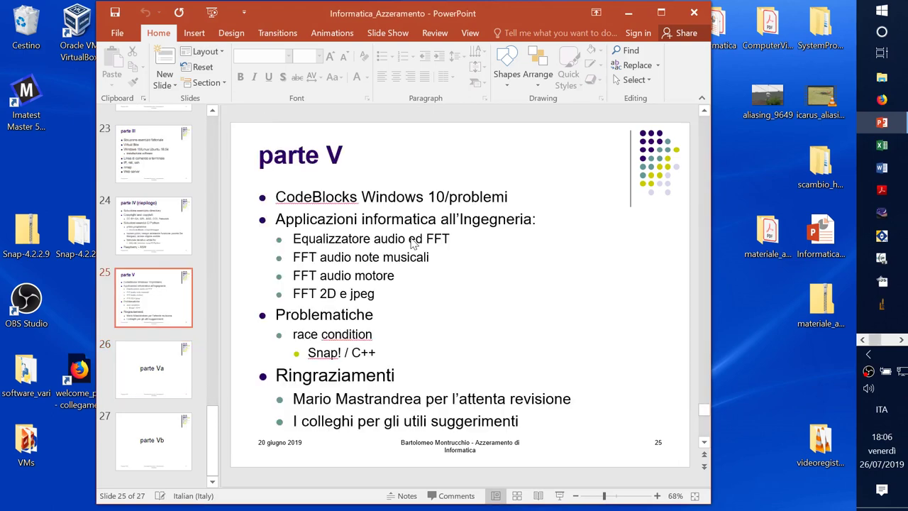
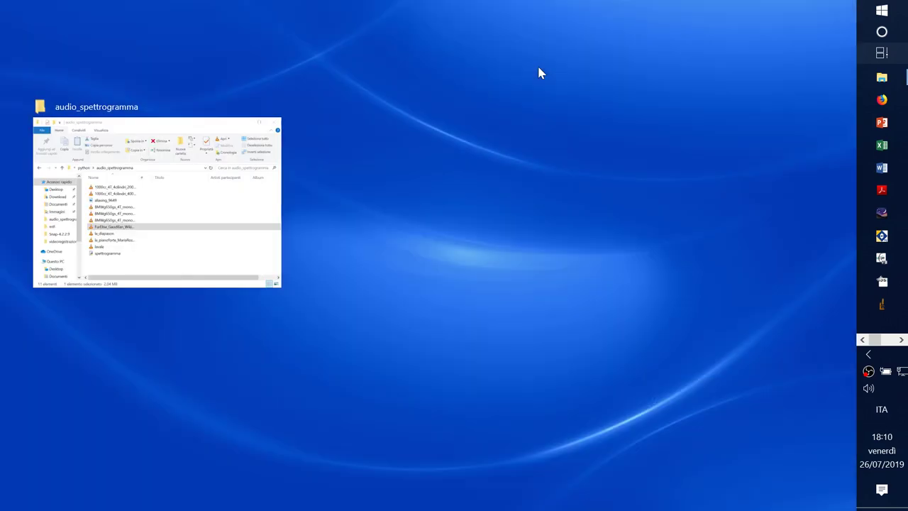
Step: Reposition the Explorer window and widen the Nome column so full audio file names are readable
{"action": "left_click_drag", "start_coordinate": [517, 79], "coordinate": [485, 82]}
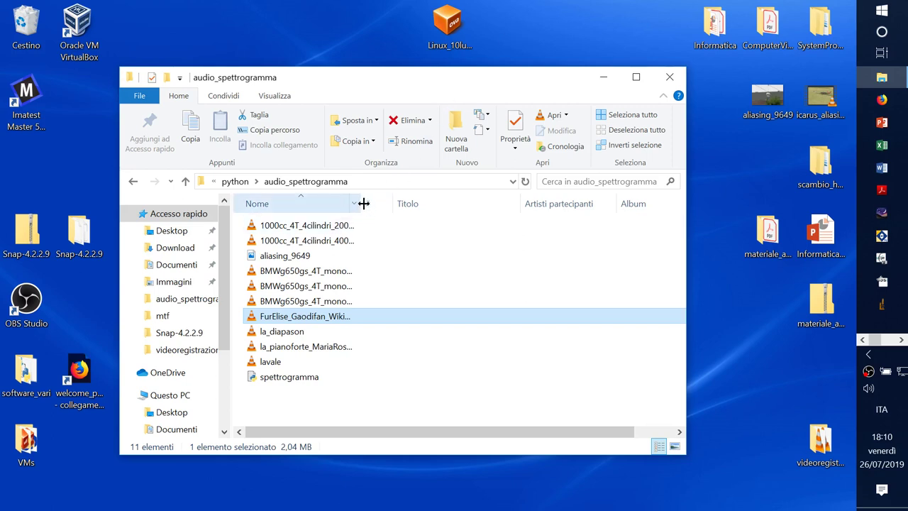
{"action": "left_click_drag", "start_coordinate": [363, 204], "coordinate": [454, 204]}
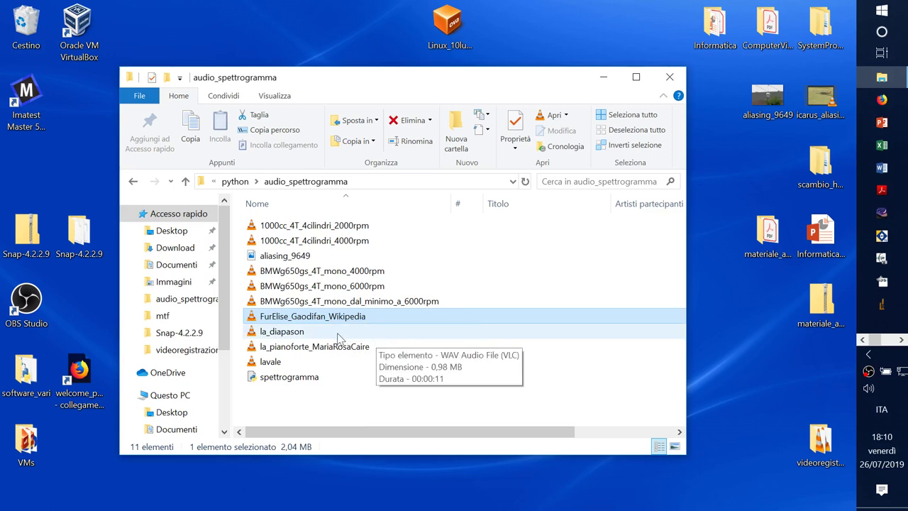
Step: Play FurElise_Gaodifan_Wikipedia and enable (Abilita) the equalizer in Extended Settings
{"action": "double_click", "coordinate": [289, 321]}
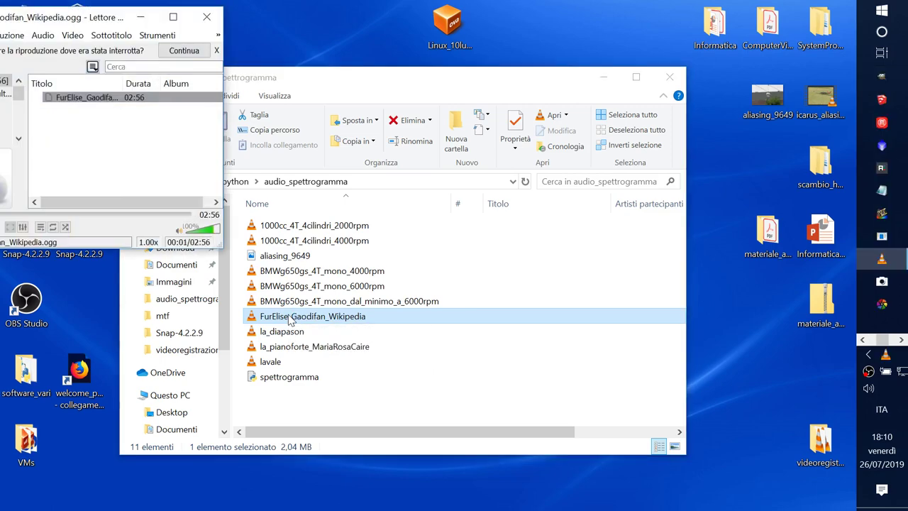
{"action": "left_click_drag", "start_coordinate": [95, 20], "coordinate": [208, 19]}
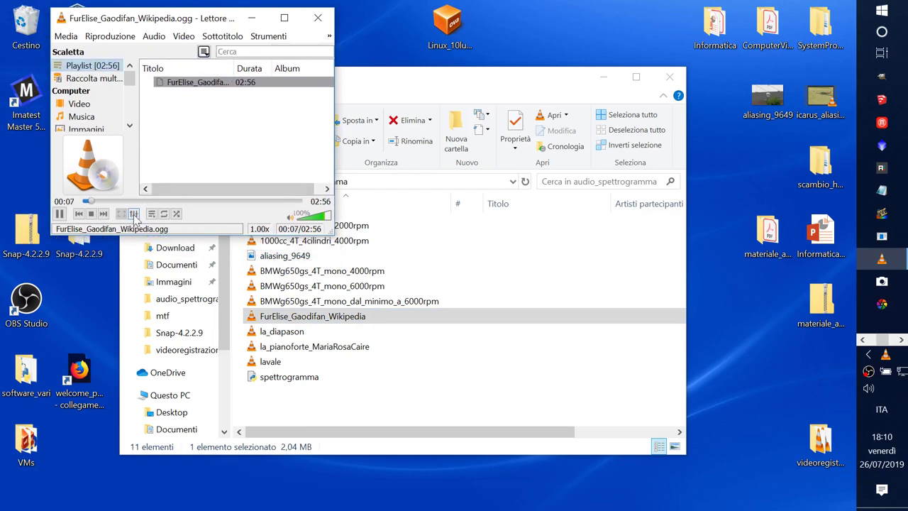
{"action": "left_click", "coordinate": [134, 214]}
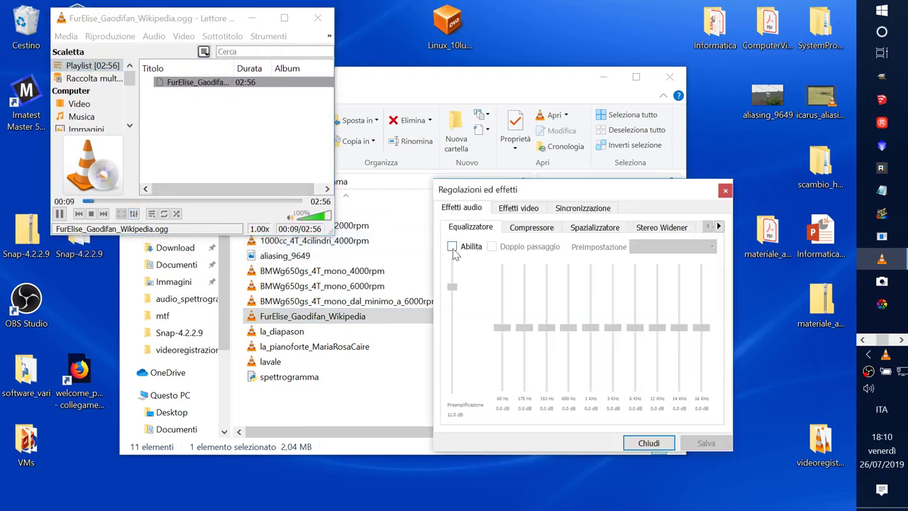
{"action": "left_click", "coordinate": [453, 248]}
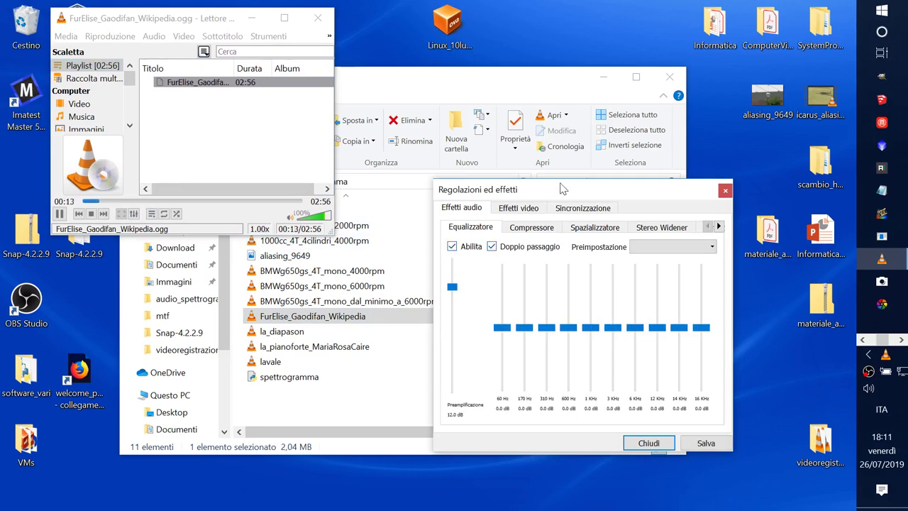
{"action": "left_click_drag", "start_coordinate": [553, 190], "coordinate": [589, 129]}
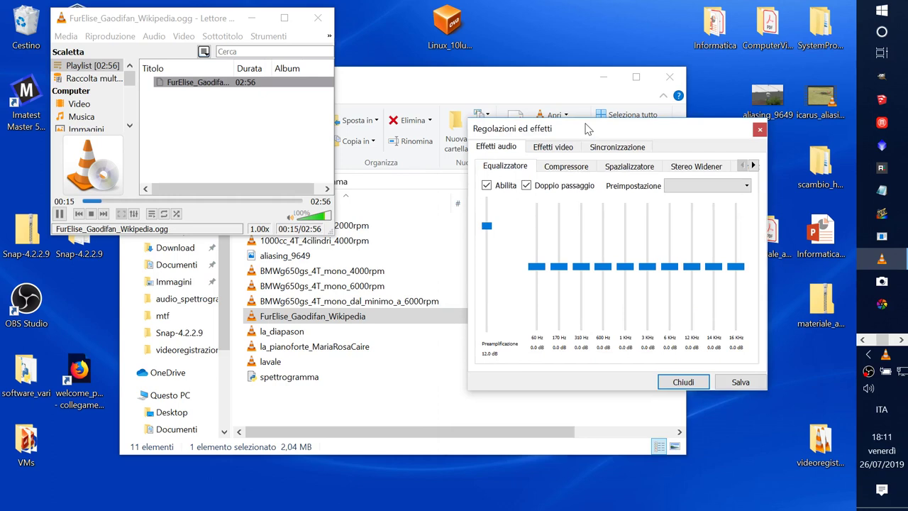
{"action": "left_click", "coordinate": [213, 17]}
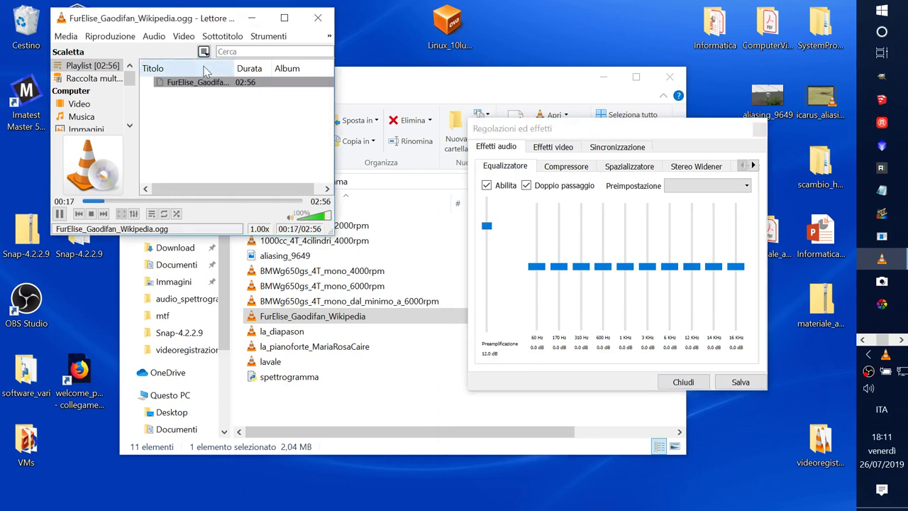
Step: Set the audio visualization to Visualizzazioni > Spettro
{"action": "left_click", "coordinate": [154, 36]}
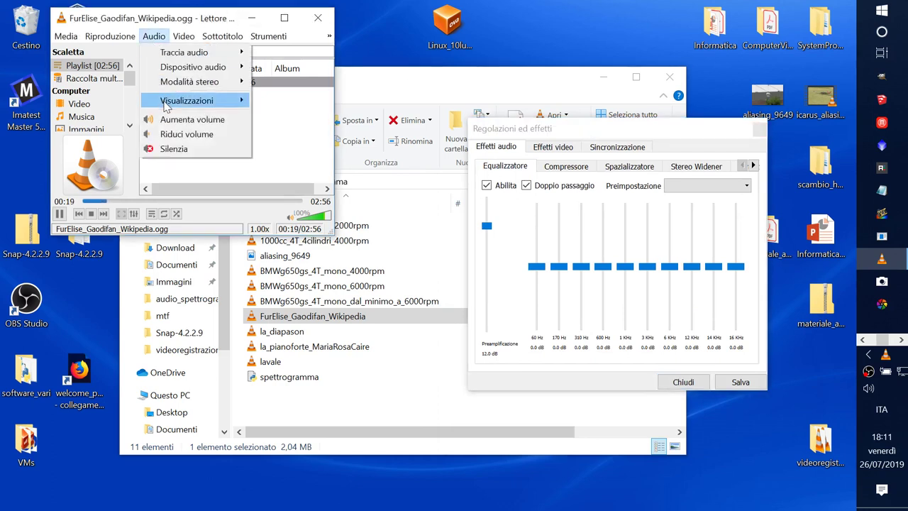
{"action": "mouse_move", "coordinate": [166, 105]}
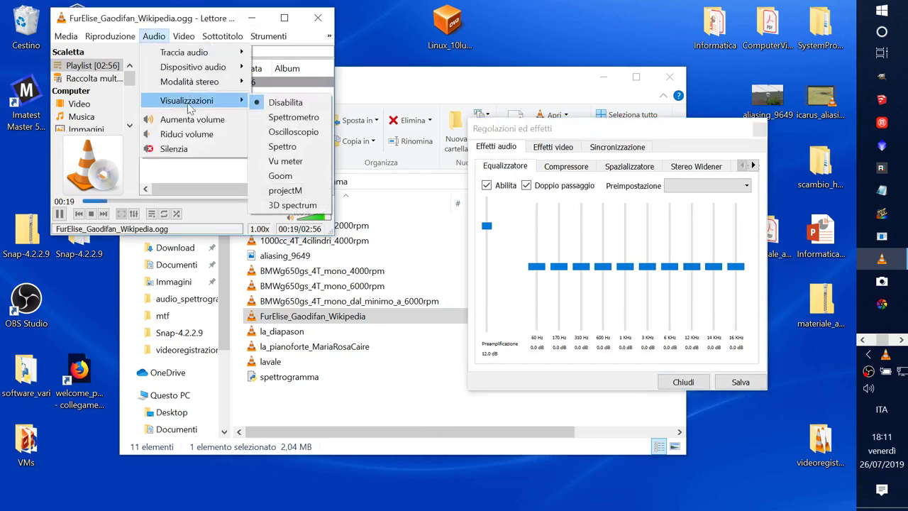
{"action": "left_click", "coordinate": [282, 146]}
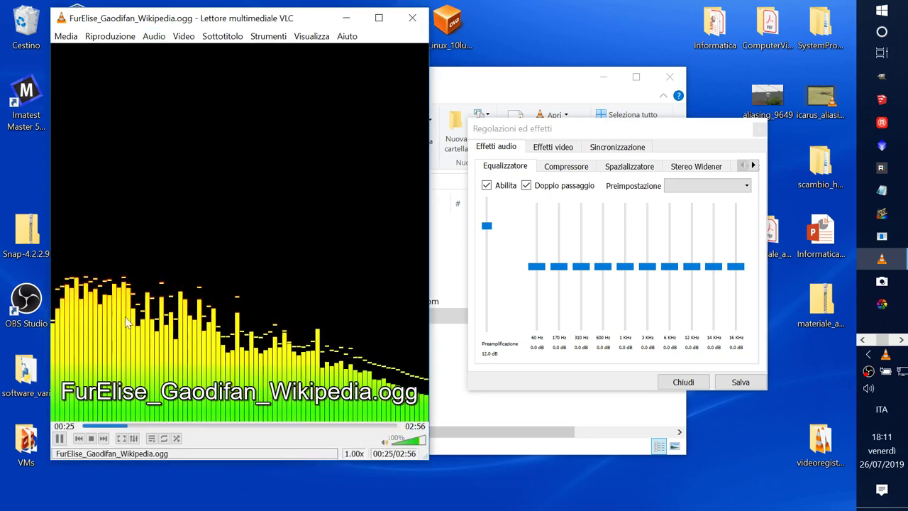
Step: Try the Acuti a fondo, Classica and Piatto equalizer presets, ending on Bassi a fondo
{"action": "left_click", "coordinate": [711, 187]}
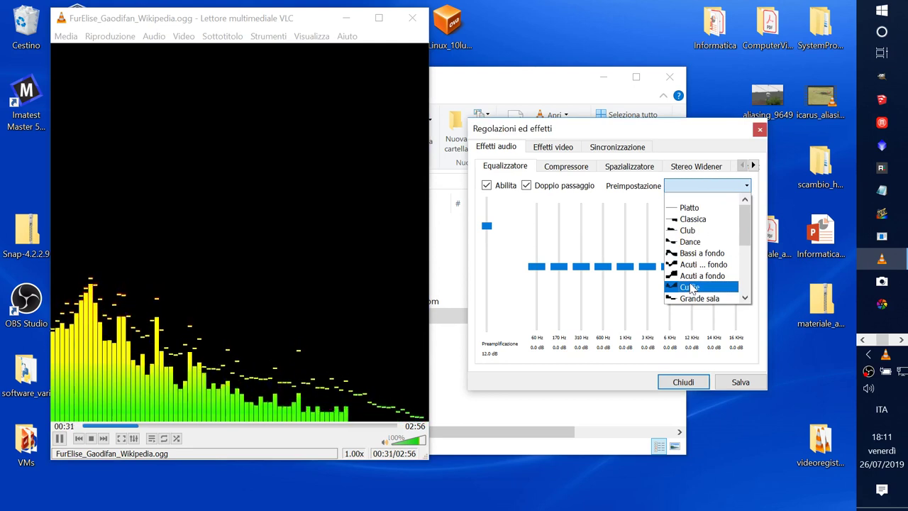
{"action": "left_click", "coordinate": [695, 276]}
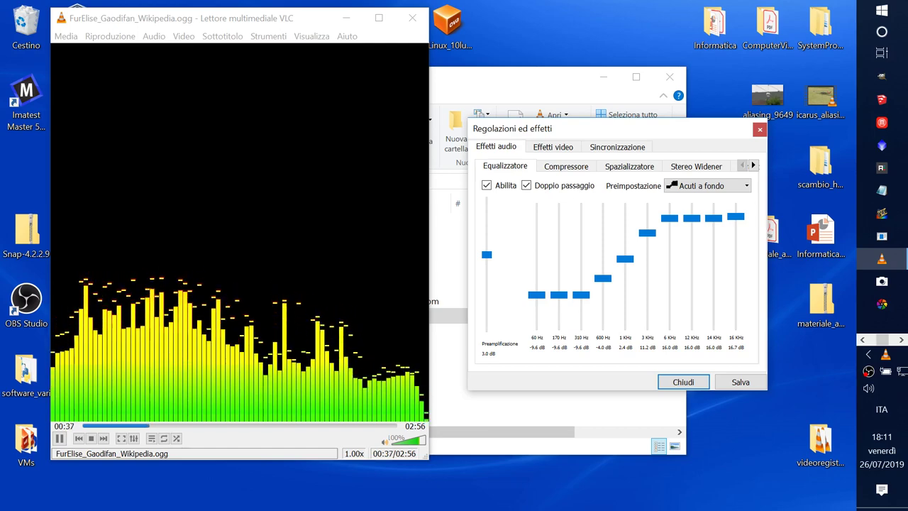
{"action": "left_click", "coordinate": [716, 188]}
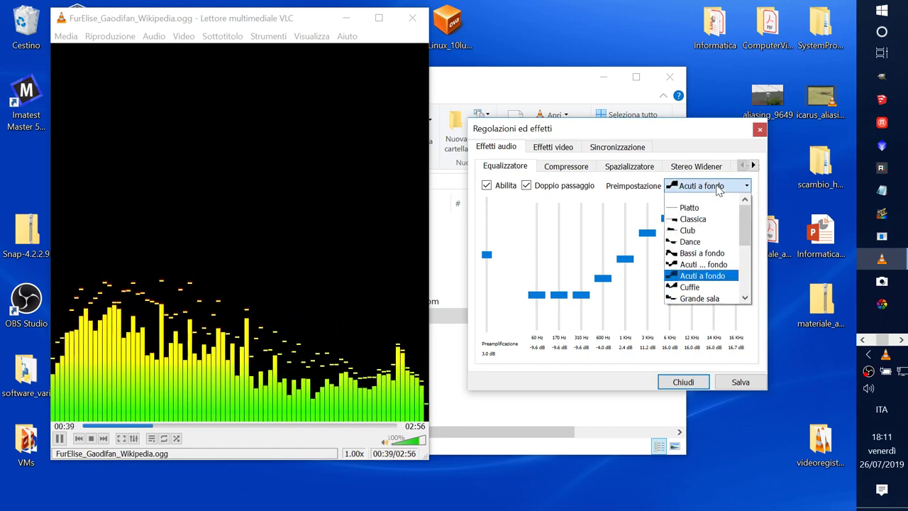
{"action": "left_click", "coordinate": [693, 219]}
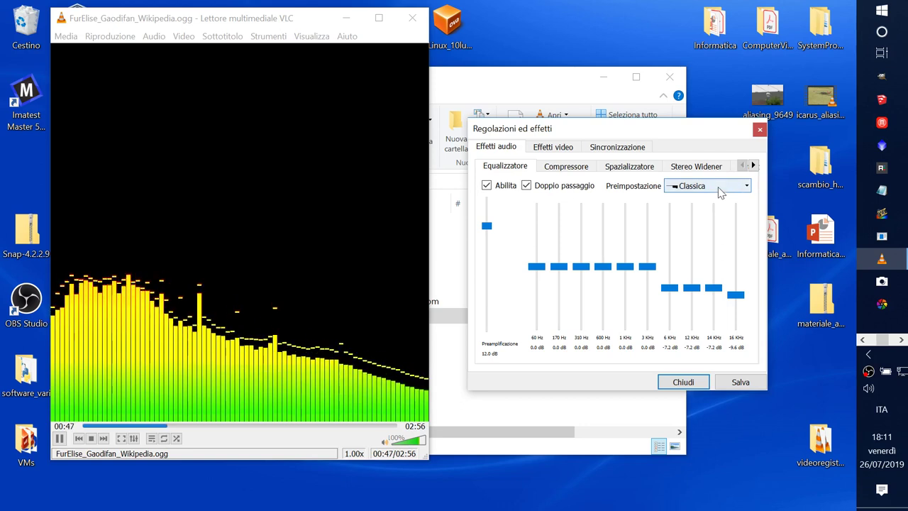
{"action": "left_click", "coordinate": [720, 192]}
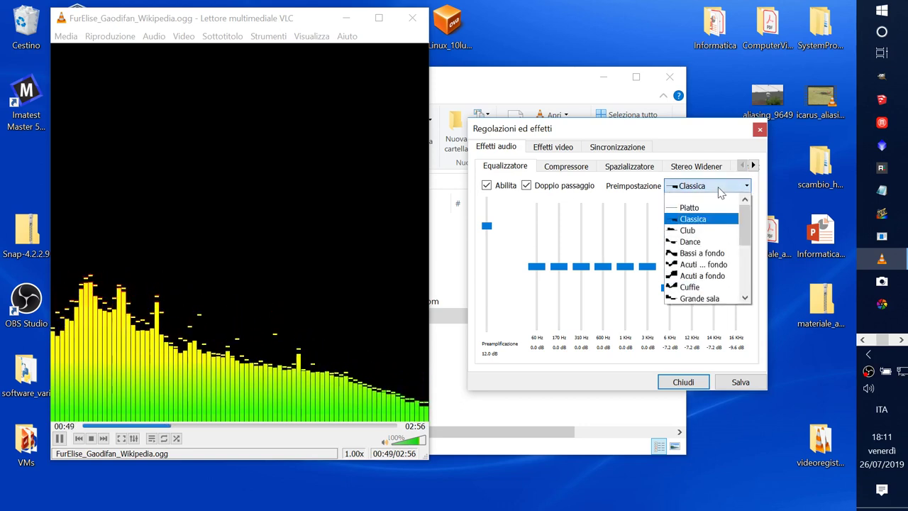
{"action": "left_click", "coordinate": [709, 208]}
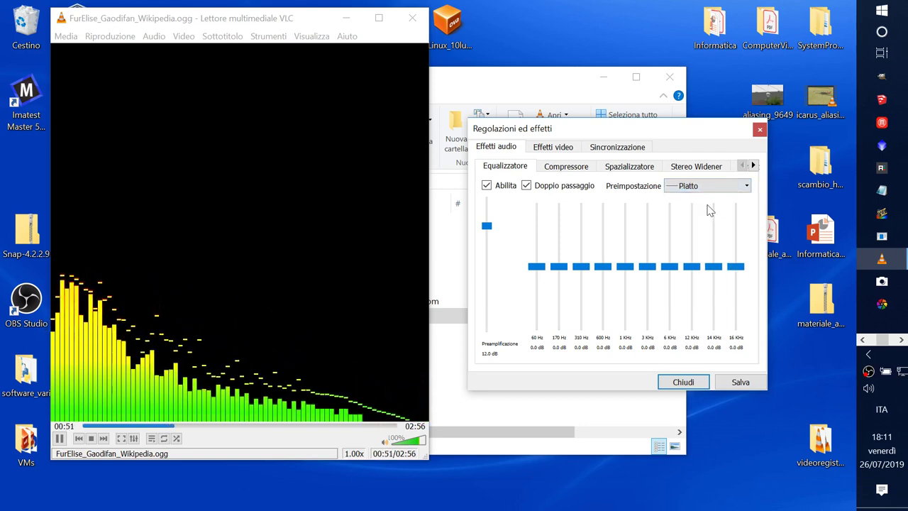
{"action": "left_click", "coordinate": [716, 193]}
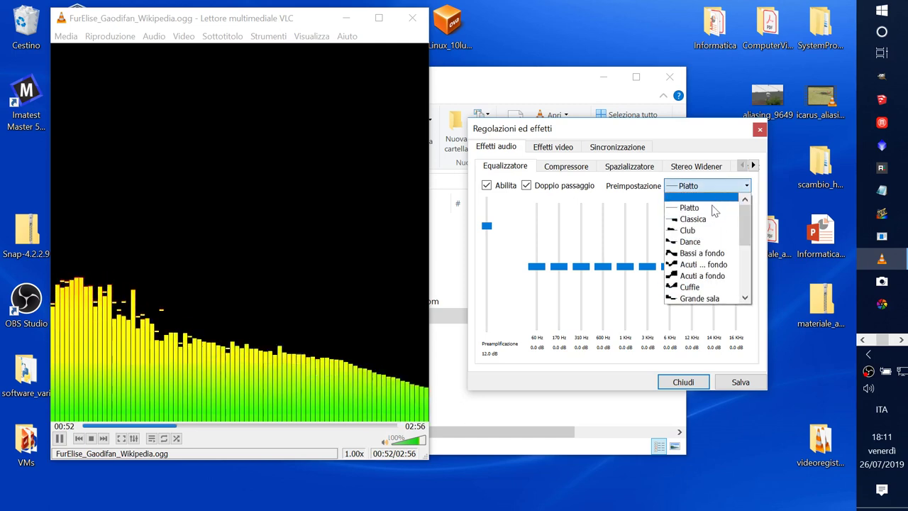
{"action": "left_click", "coordinate": [702, 253]}
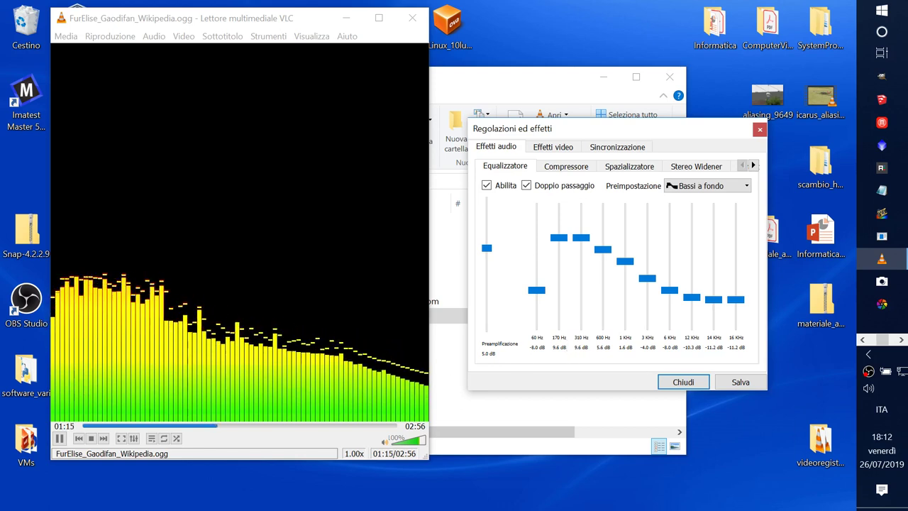
{"action": "left_click", "coordinate": [867, 389]}
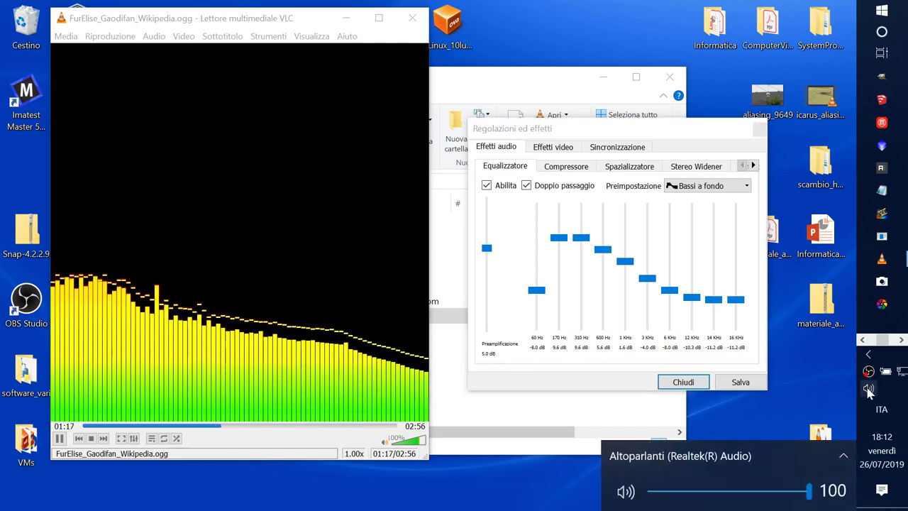
Step: Lower the speaker volume from 100 to 72 and dismiss the volume flyout
{"action": "key", "text": "Down"}
{"action": "key", "text": "Down"}
{"action": "key", "text": "Down"}
{"action": "key", "text": "Down"}
{"action": "key", "text": "Down"}
{"action": "key", "text": "Down"}
{"action": "key", "text": "Down"}
{"action": "key", "text": "Down"}
{"action": "key", "text": "Down"}
{"action": "key", "text": "Down"}
{"action": "key", "text": "Down"}
{"action": "key", "text": "Down"}
{"action": "key", "text": "Down"}
{"action": "key", "text": "Down"}
{"action": "key", "text": "Down"}
{"action": "key", "text": "Down"}
{"action": "key", "text": "Down"}
{"action": "key", "text": "Down"}
{"action": "key", "text": "Down"}
{"action": "key", "text": "Down"}
{"action": "key", "text": "Down"}
{"action": "key", "text": "Down"}
{"action": "key", "text": "Down"}
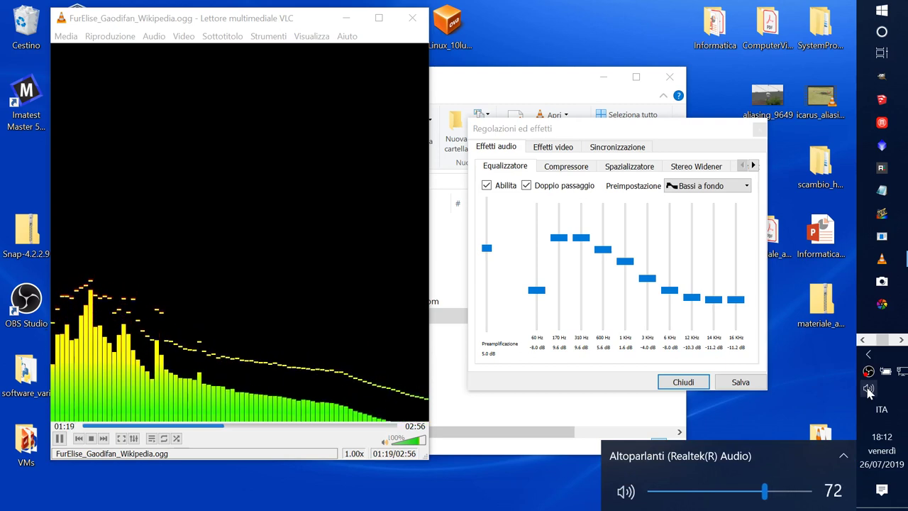
{"action": "left_click", "coordinate": [821, 167]}
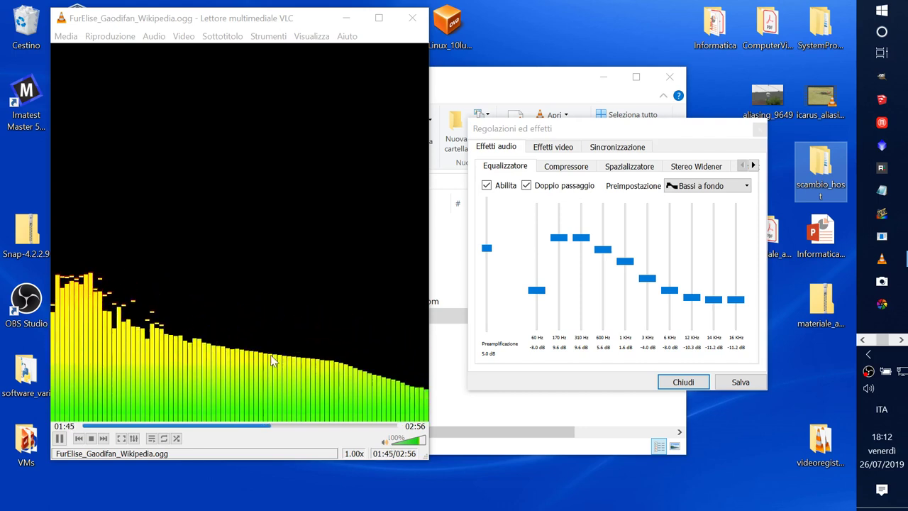
Step: Apply the Acuti a fondo equalizer preset and lower the speaker volume to 41
{"action": "left_click", "coordinate": [706, 185]}
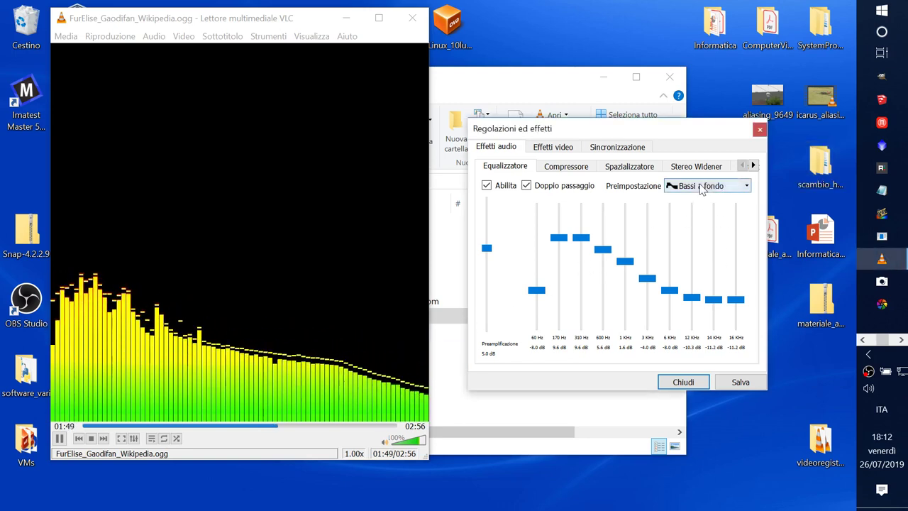
{"action": "left_click", "coordinate": [706, 184]}
{"action": "left_click", "coordinate": [706, 276]}
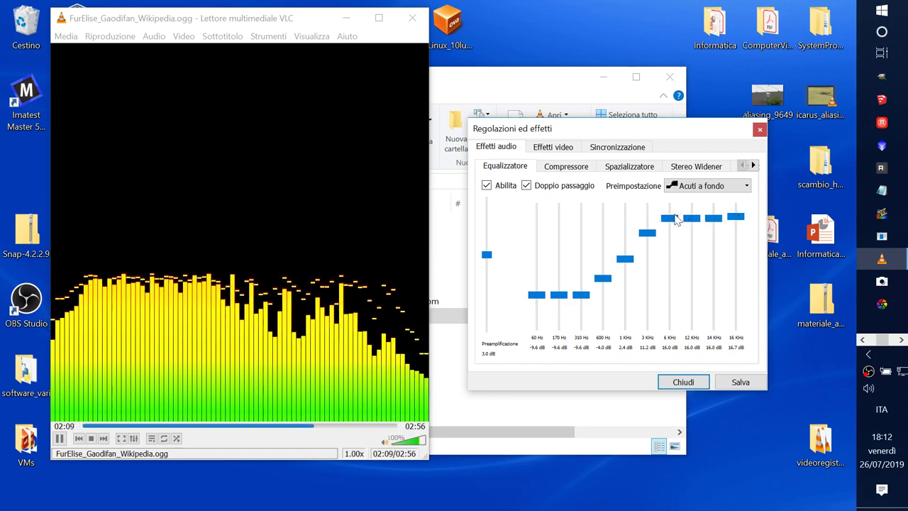
{"action": "left_click", "coordinate": [865, 392]}
{"action": "key", "text": "Down"}
{"action": "key", "text": "Down"}
{"action": "key", "text": "Down"}
{"action": "key", "text": "Down"}
{"action": "key", "text": "Down"}
{"action": "key", "text": "Down"}
{"action": "key", "text": "Down"}
{"action": "key", "text": "Down"}
{"action": "key", "text": "Down"}
{"action": "key", "text": "Down"}
{"action": "key", "text": "Down"}
{"action": "key", "text": "Down"}
{"action": "key", "text": "Down"}
{"action": "key", "text": "Down"}
{"action": "key", "text": "Down"}
{"action": "key", "text": "Down"}
{"action": "key", "text": "Down"}
{"action": "key", "text": "Down"}
{"action": "key", "text": "Down"}
{"action": "key", "text": "Down"}
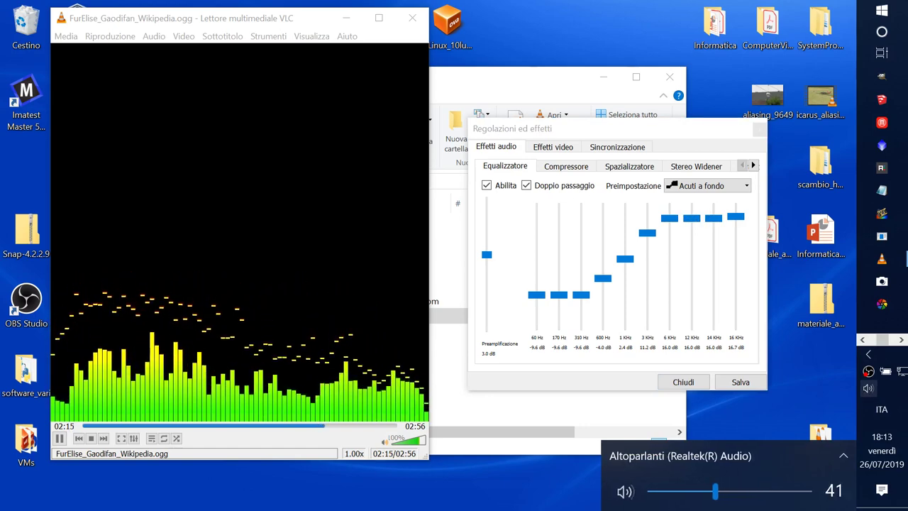
Step: Pull the 6, 12, 14, 16 and 3 KHz bands down to about -20 dB, then restart Für Elise
{"action": "left_click", "coordinate": [670, 218]}
{"action": "left_click", "coordinate": [669, 316]}
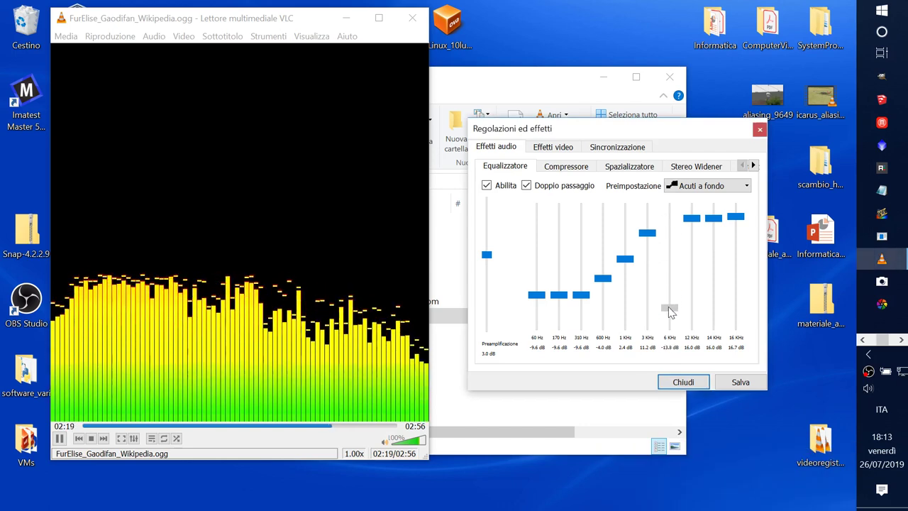
{"action": "left_click_drag", "start_coordinate": [692, 218], "coordinate": [692, 325]}
{"action": "left_click_drag", "start_coordinate": [711, 224], "coordinate": [714, 320]}
{"action": "left_click_drag", "start_coordinate": [736, 215], "coordinate": [736, 326]}
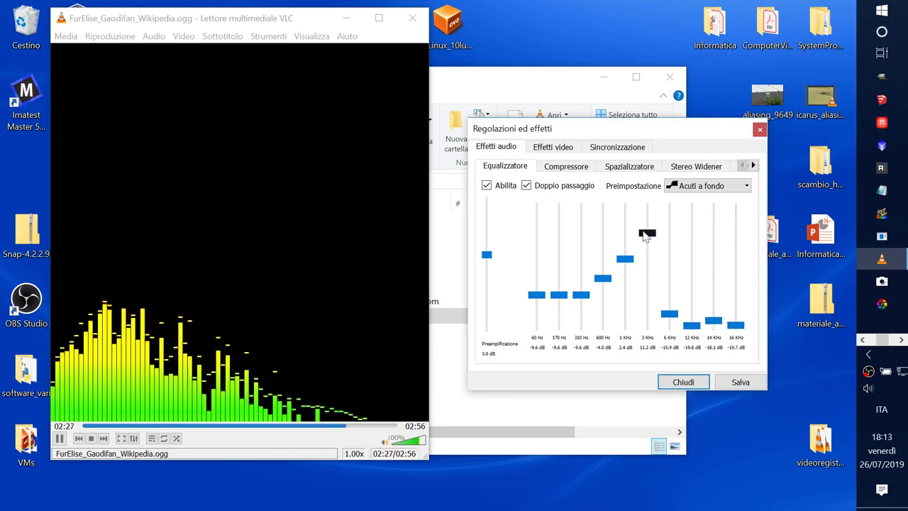
{"action": "left_click_drag", "start_coordinate": [648, 233], "coordinate": [670, 328]}
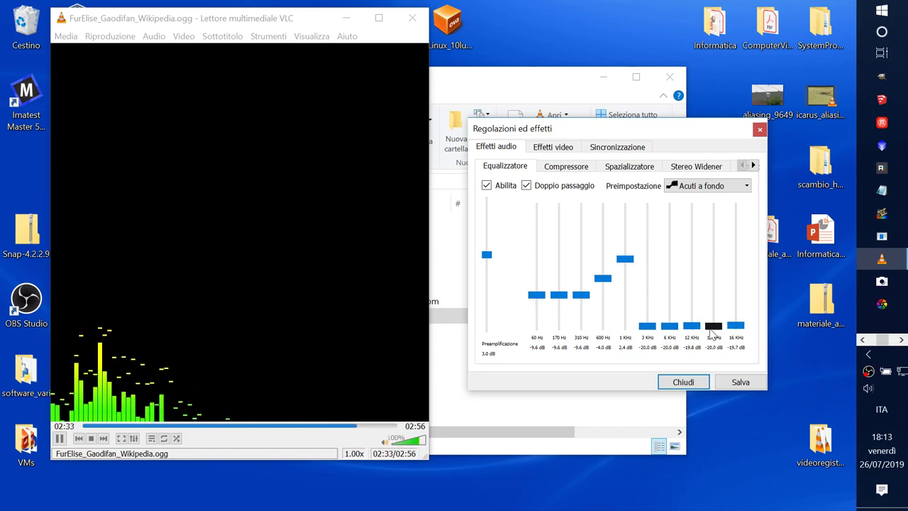
{"action": "left_click", "coordinate": [91, 439]}
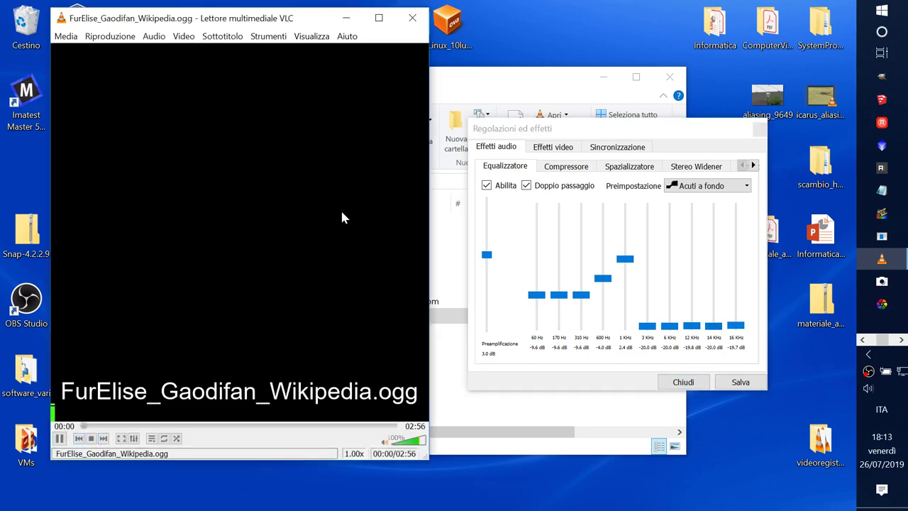
Step: Raise the speaker volume to 90 and set the 3 KHz band to 15.4 dB
{"action": "left_click", "coordinate": [868, 388]}
{"action": "scroll", "coordinate": [869, 388], "scroll_direction": "up", "scroll_amount": 1}
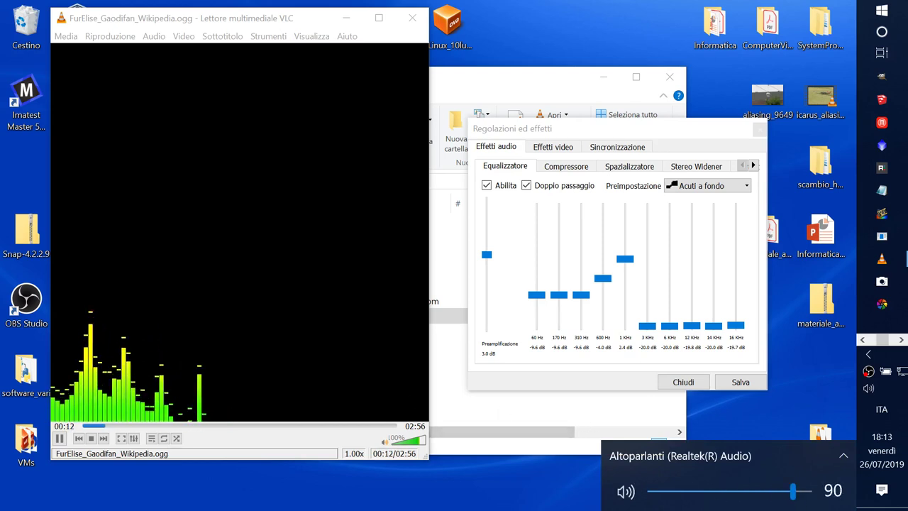
{"action": "left_click", "coordinate": [648, 327]}
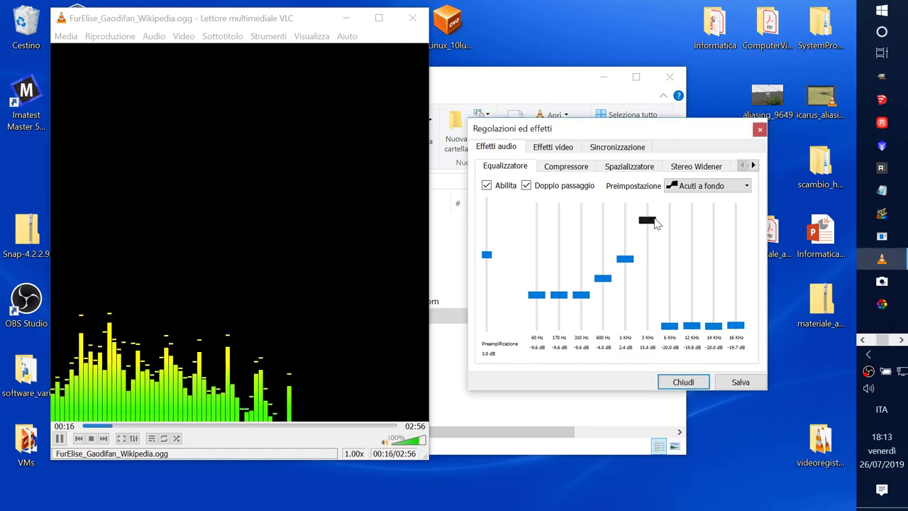
{"action": "left_click_drag", "start_coordinate": [655, 224], "coordinate": [656, 224]}
Step: Test boosting 6–14 KHz, return them to -20 dB, then raise 60 Hz and 170 Hz to 20 dB
{"action": "left_click_drag", "start_coordinate": [669, 326], "coordinate": [683, 225]}
{"action": "left_click_drag", "start_coordinate": [692, 326], "coordinate": [703, 211]}
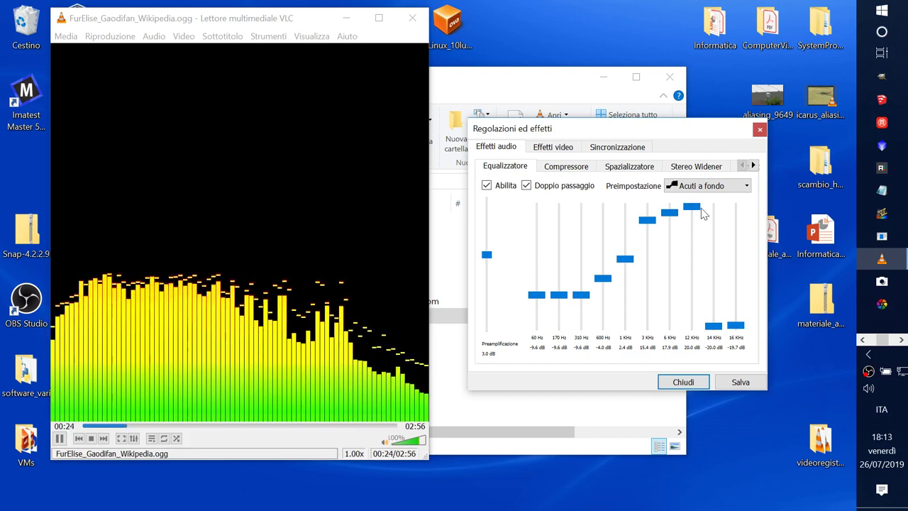
{"action": "left_click_drag", "start_coordinate": [714, 326], "coordinate": [724, 210]}
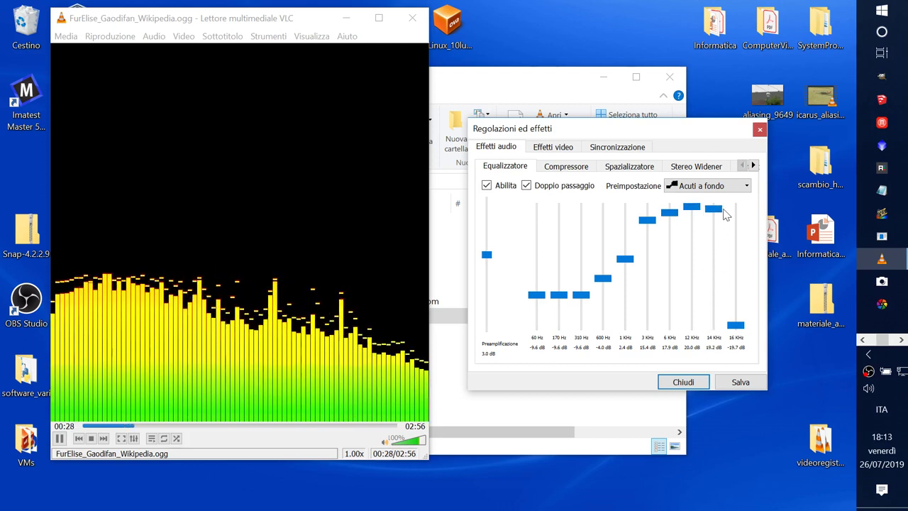
{"action": "left_click_drag", "start_coordinate": [692, 207], "coordinate": [692, 326]}
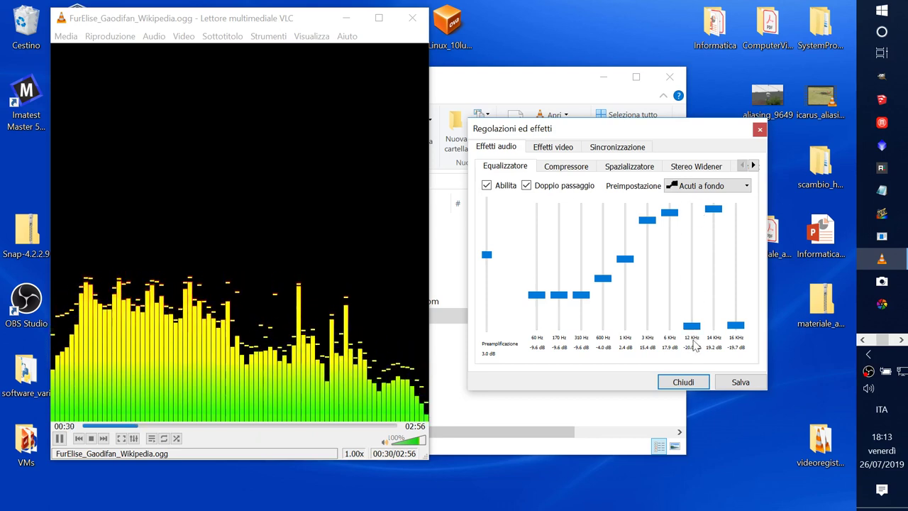
{"action": "left_click_drag", "start_coordinate": [670, 212], "coordinate": [664, 326]}
{"action": "scroll", "coordinate": [678, 308], "scroll_direction": "up", "scroll_amount": 1}
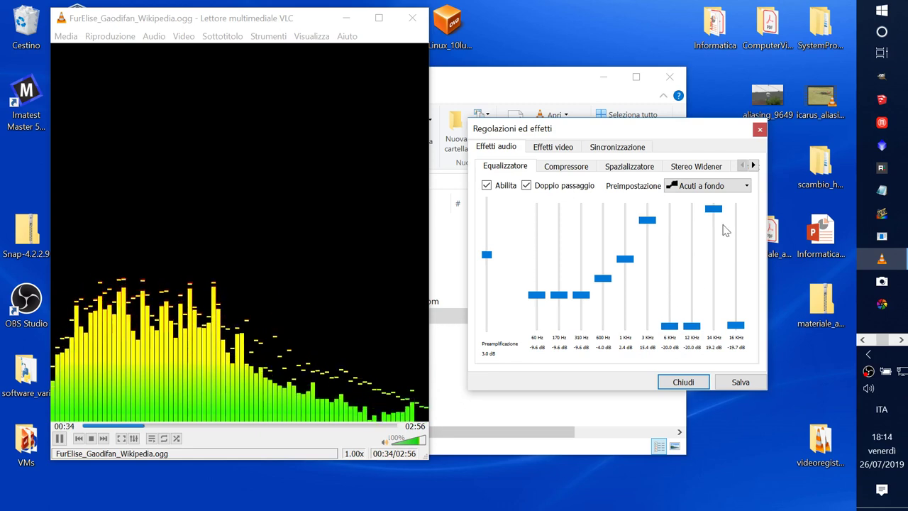
{"action": "left_click_drag", "start_coordinate": [713, 208], "coordinate": [713, 325]}
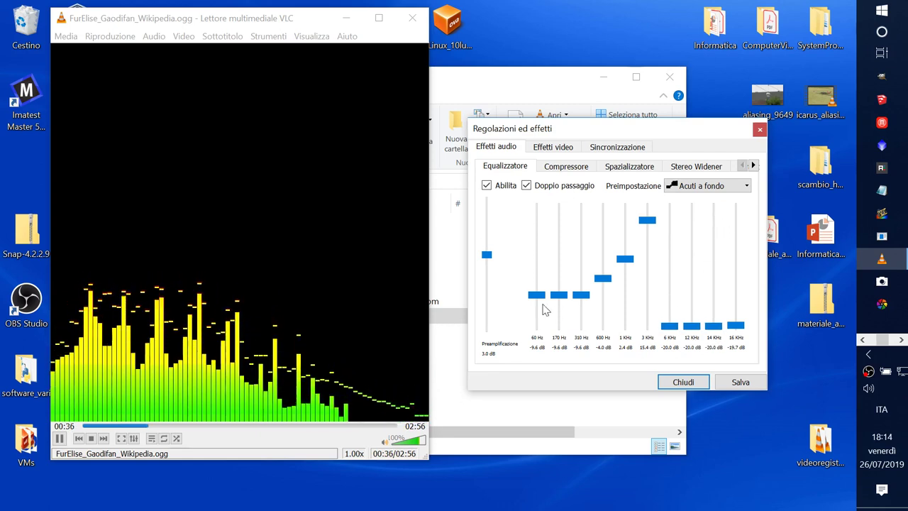
{"action": "left_click_drag", "start_coordinate": [537, 294], "coordinate": [547, 210]}
{"action": "left_click_drag", "start_coordinate": [564, 302], "coordinate": [579, 218]}
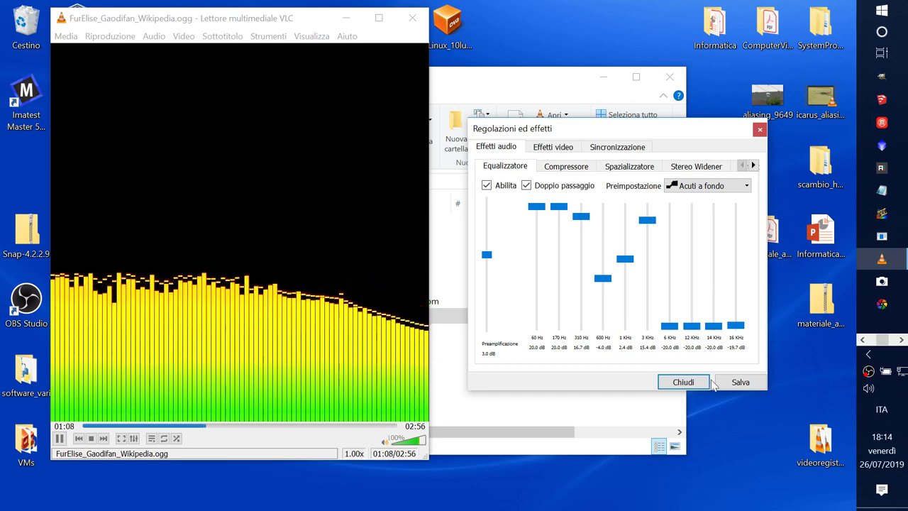
Step: Lower the speaker volume from 90 to 24 in the tray volume control
{"action": "left_click", "coordinate": [868, 389]}
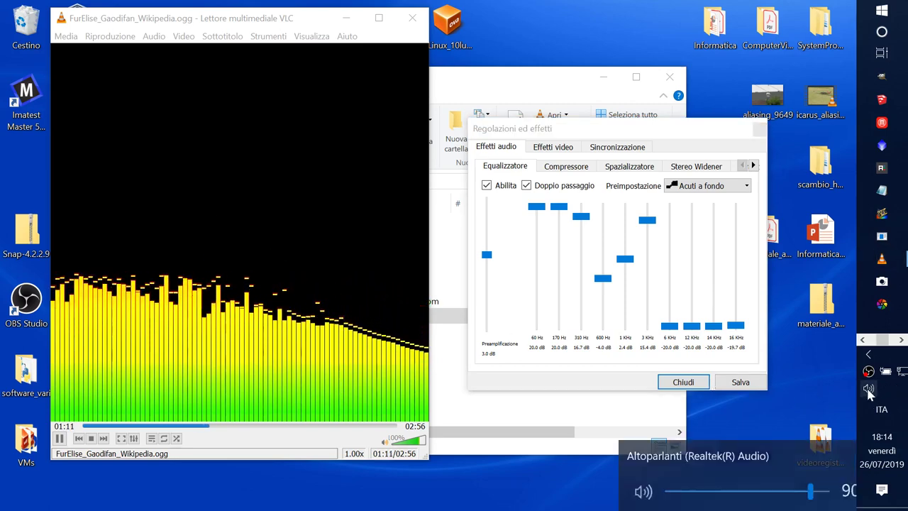
{"action": "key", "text": "Down"}
{"action": "key", "text": "Down"}
{"action": "key", "text": "Down"}
{"action": "key", "text": "Down"}
{"action": "key", "text": "Down"}
{"action": "key", "text": "Down"}
{"action": "key", "text": "Down"}
{"action": "key", "text": "Down"}
{"action": "key", "text": "Down"}
{"action": "key", "text": "Down"}
{"action": "key", "text": "Down"}
{"action": "key", "text": "Down"}
{"action": "key", "text": "Down"}
{"action": "key", "text": "Down"}
{"action": "key", "text": "Down"}
{"action": "key", "text": "Down"}
{"action": "key", "text": "Down"}
{"action": "key", "text": "Down"}
{"action": "key", "text": "Down"}
{"action": "key", "text": "Down"}
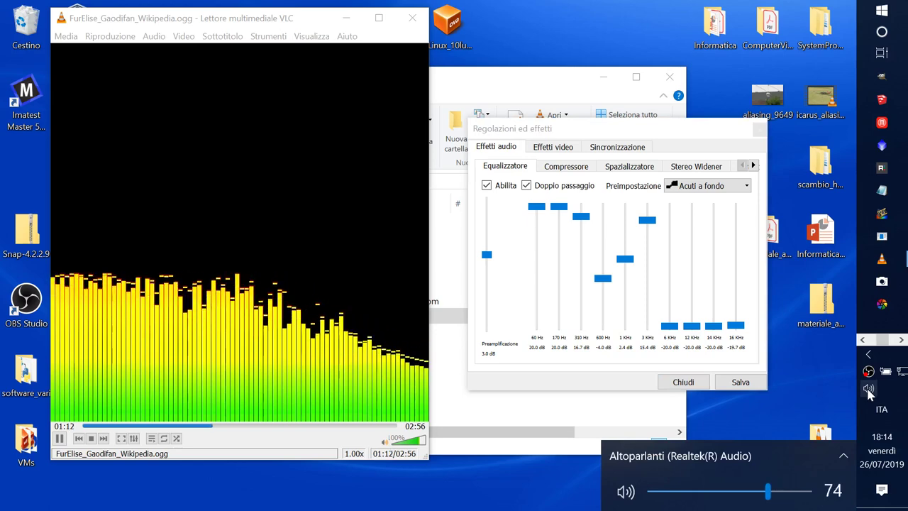
{"action": "key", "text": "Down"}
{"action": "key", "text": "Down"}
{"action": "key", "text": "Down"}
{"action": "key", "text": "Down"}
{"action": "key", "text": "Down"}
{"action": "key", "text": "Down"}
{"action": "key", "text": "Down"}
{"action": "key", "text": "Down"}
{"action": "key", "text": "Down"}
{"action": "key", "text": "Down"}
{"action": "key", "text": "Down"}
{"action": "key", "text": "Down"}
{"action": "key", "text": "Down"}
{"action": "key", "text": "Down"}
{"action": "key", "text": "Down"}
{"action": "key", "text": "Down"}
{"action": "key", "text": "Down"}
{"action": "key", "text": "Down"}
{"action": "key", "text": "Down"}
{"action": "key", "text": "Down"}
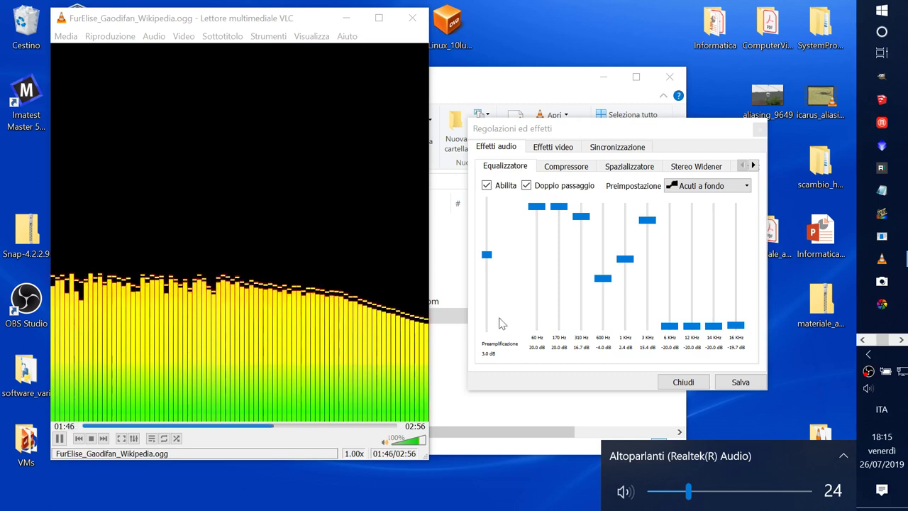
Step: Choose Classica in the Preimpostazione list, cutting 6–14 KHz to -7.2 dB
{"action": "left_click", "coordinate": [701, 188]}
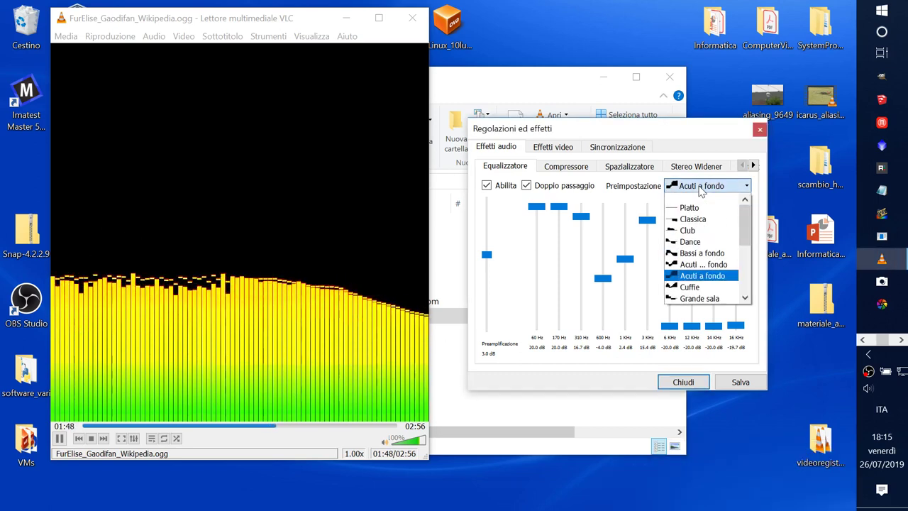
{"action": "left_click", "coordinate": [692, 218]}
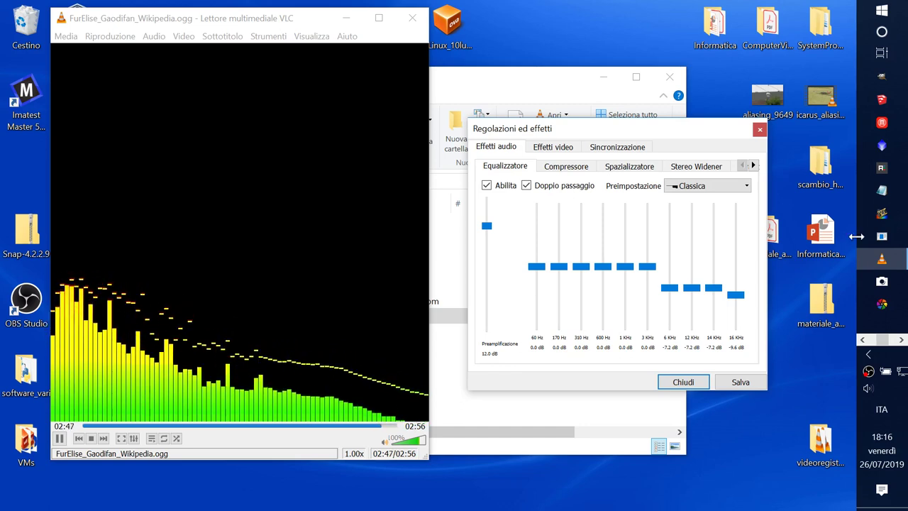
Step: Close VLC, check the speaker volume, and switch to Desktop 1 showing the Camera webcam view
{"action": "left_click", "coordinate": [417, 21]}
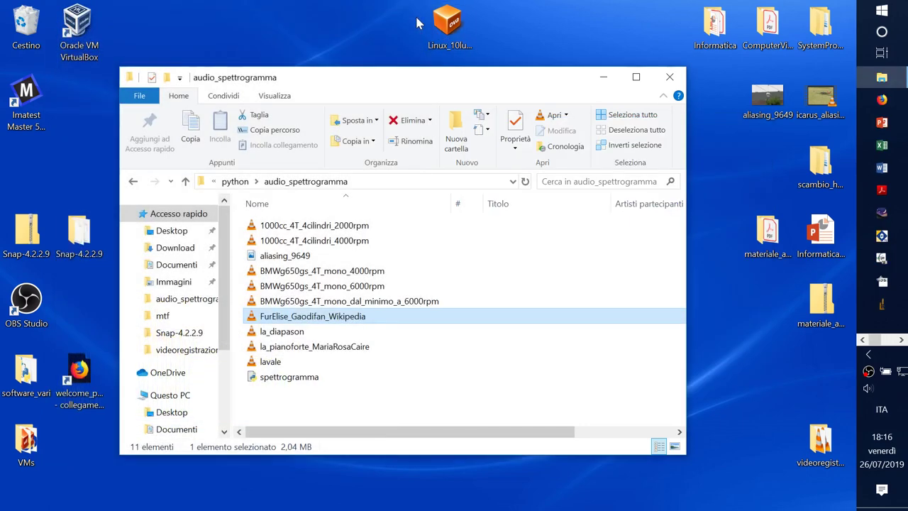
{"action": "left_click", "coordinate": [868, 389]}
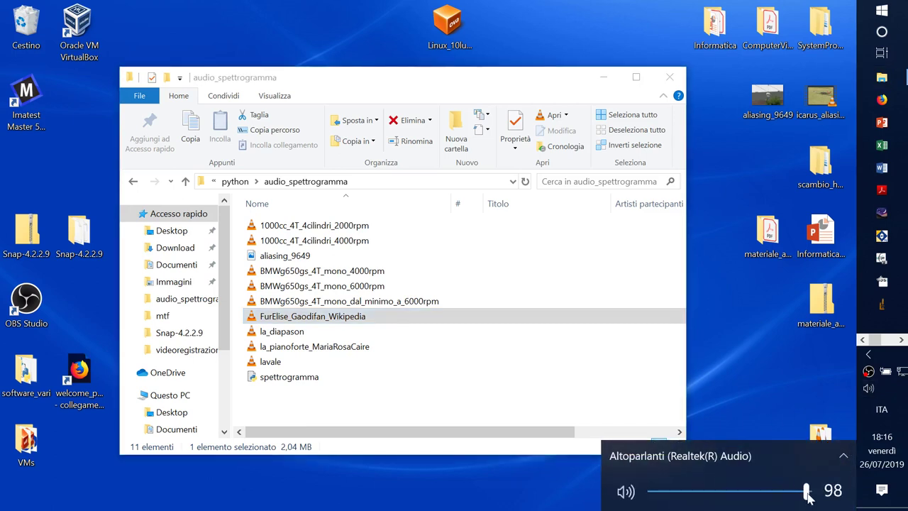
{"action": "left_click", "coordinate": [762, 356]}
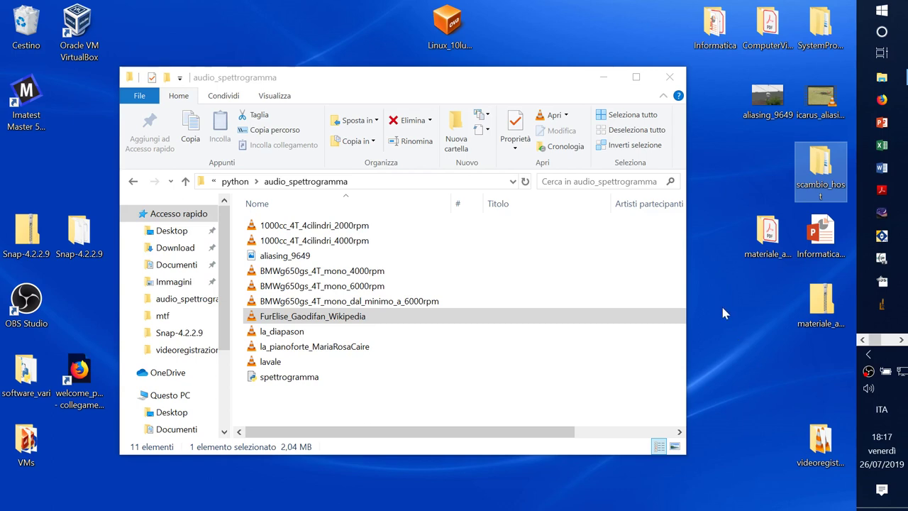
{"action": "key", "text": "super+Tab"}
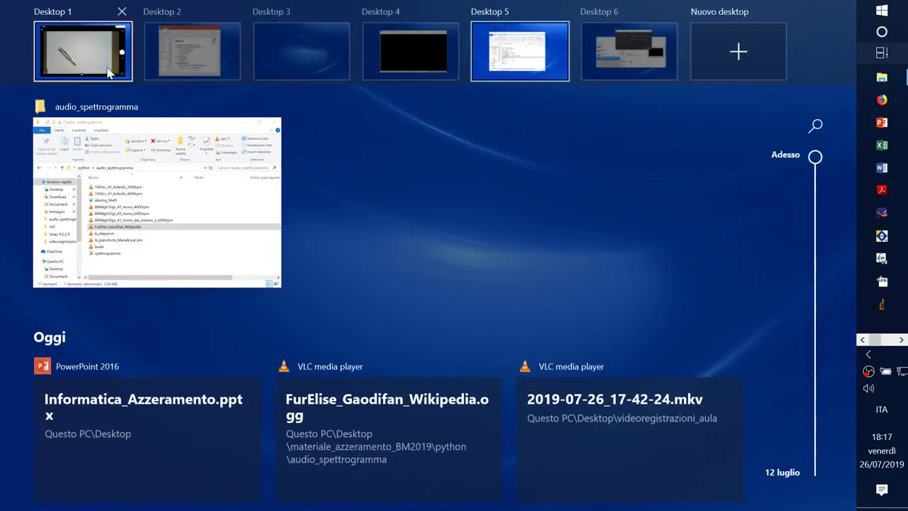
{"action": "left_click", "coordinate": [104, 69]}
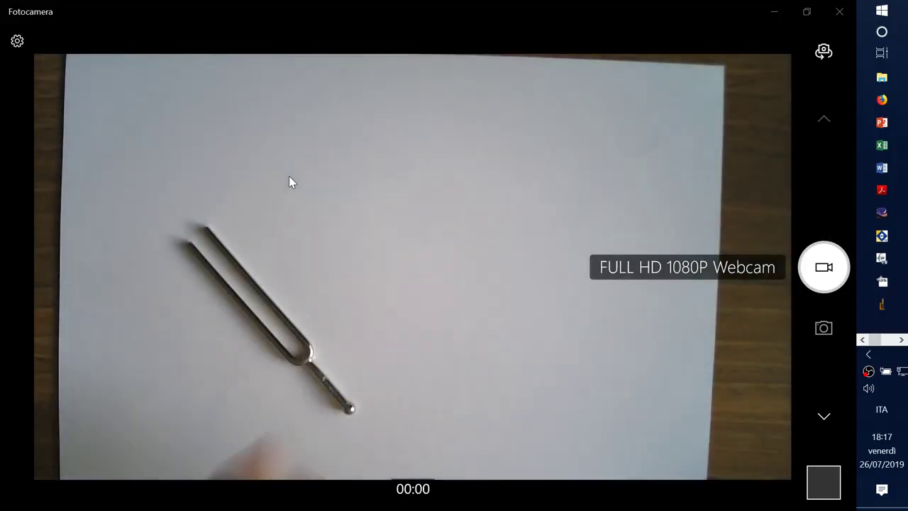
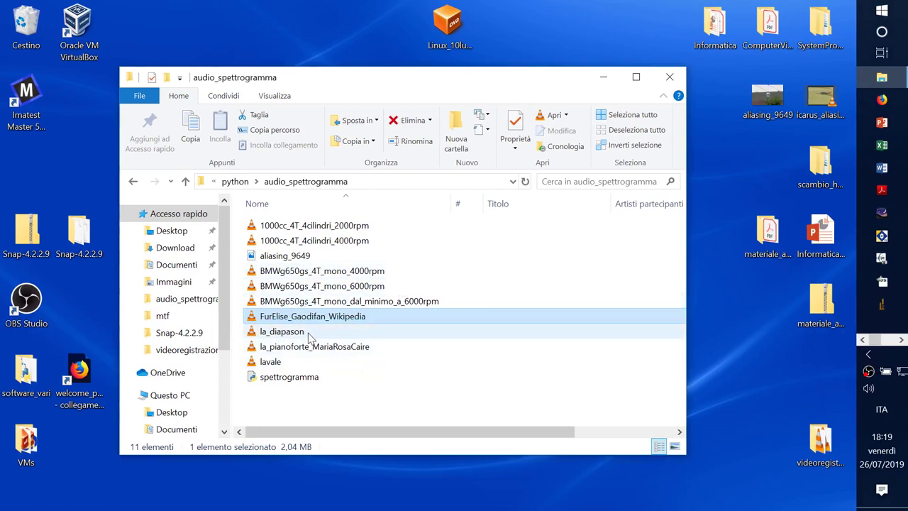
Step: Play the la_diapason and lavale samples in VLC, closing the player after each one
{"action": "mouse_move", "coordinate": [309, 337]}
{"action": "double_click", "coordinate": [272, 332]}
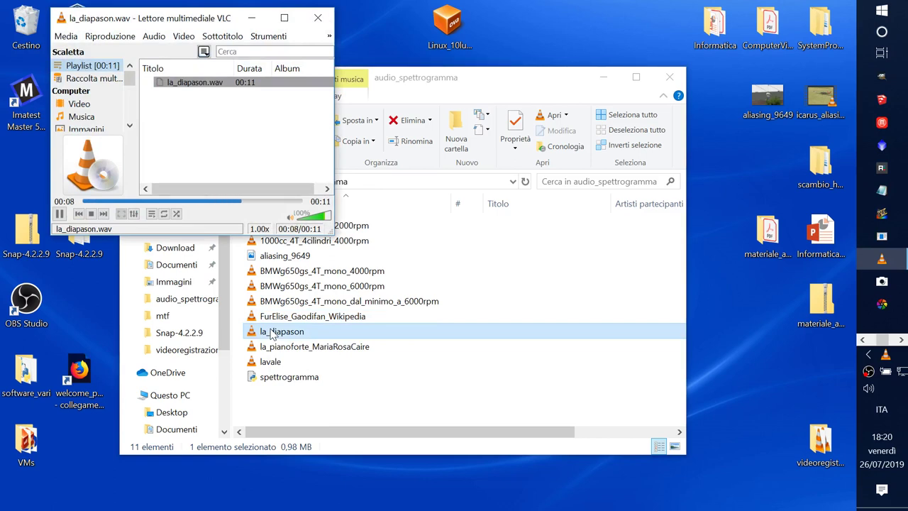
{"action": "left_click", "coordinate": [313, 18]}
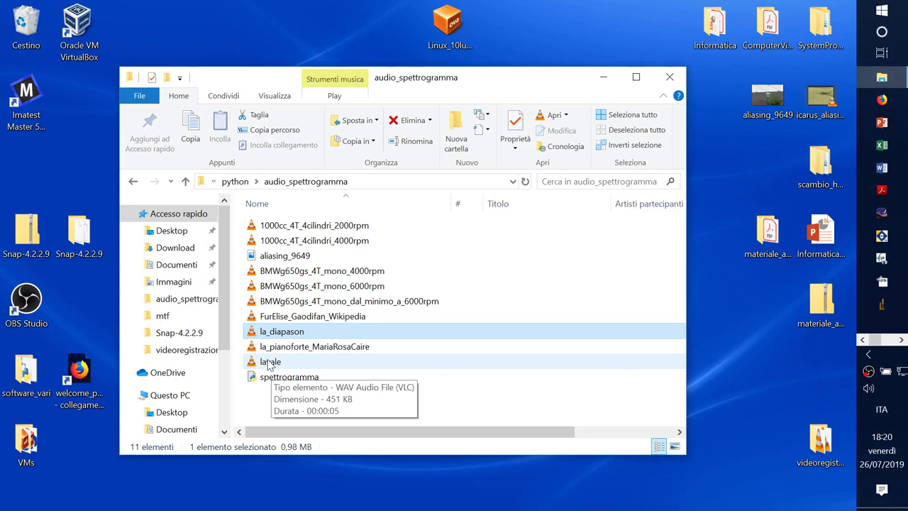
{"action": "double_click", "coordinate": [270, 363]}
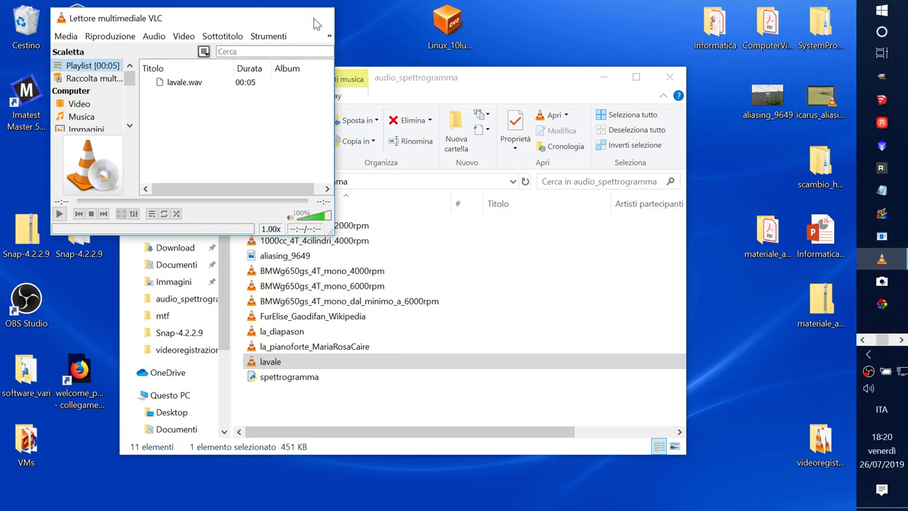
{"action": "left_click", "coordinate": [316, 21]}
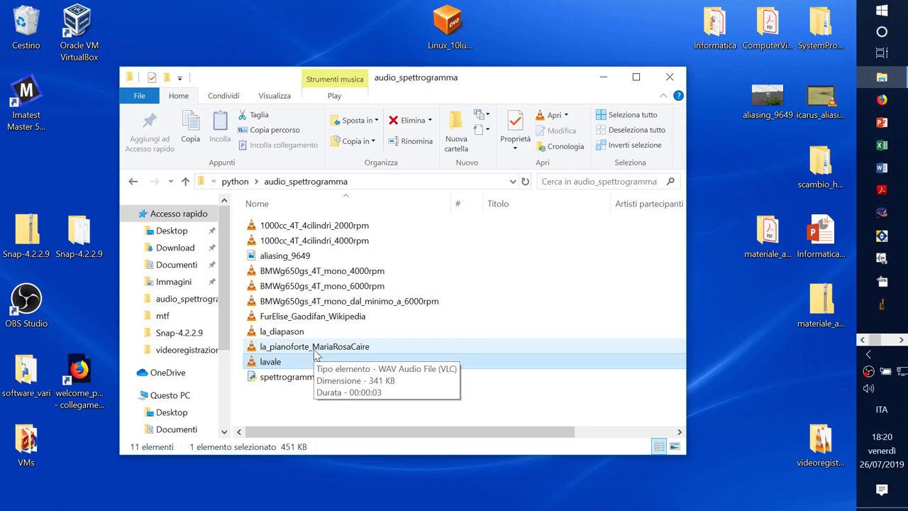
Step: Play the la_pianoforte sample twice in VLC, then nudge the audio_spettrogramma folder window down
{"action": "double_click", "coordinate": [315, 350]}
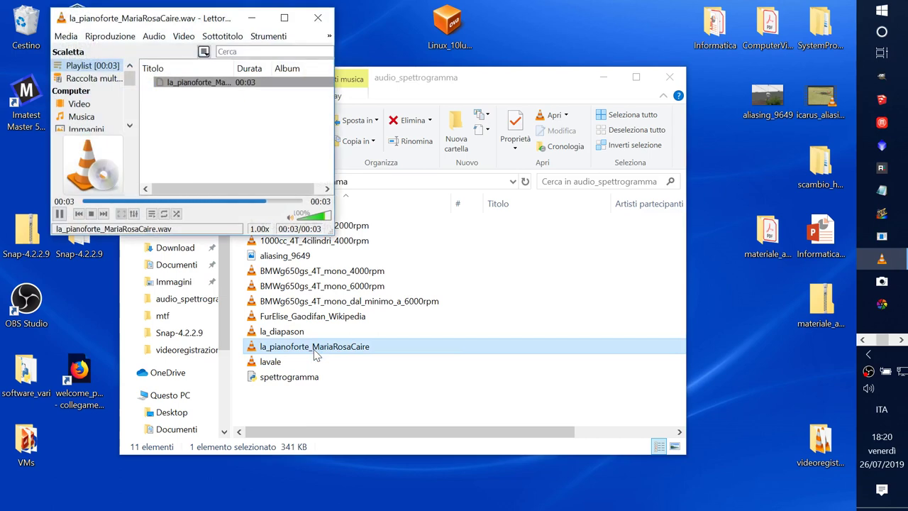
{"action": "left_click", "coordinate": [326, 22]}
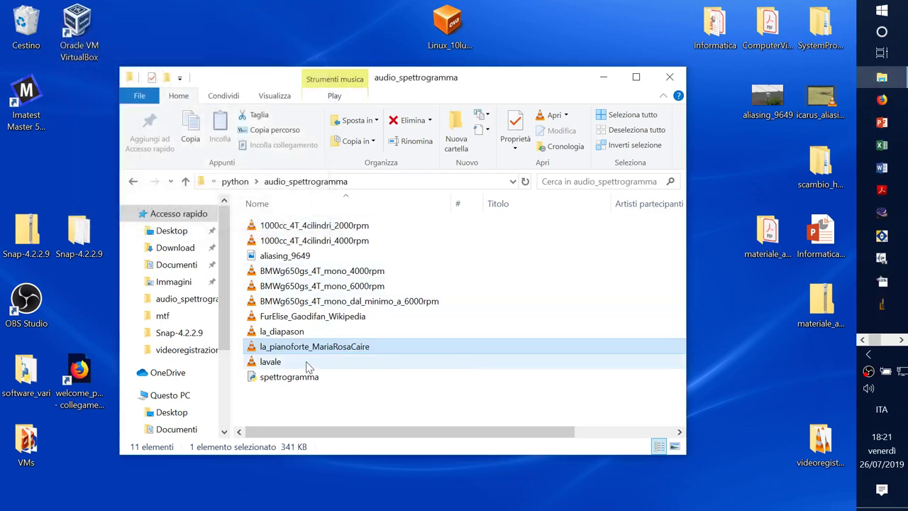
{"action": "double_click", "coordinate": [318, 349]}
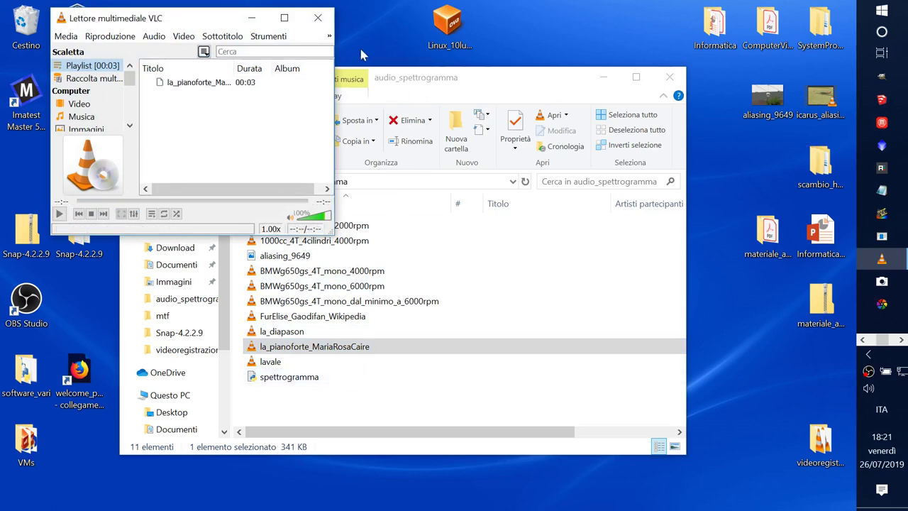
{"action": "left_click", "coordinate": [318, 18]}
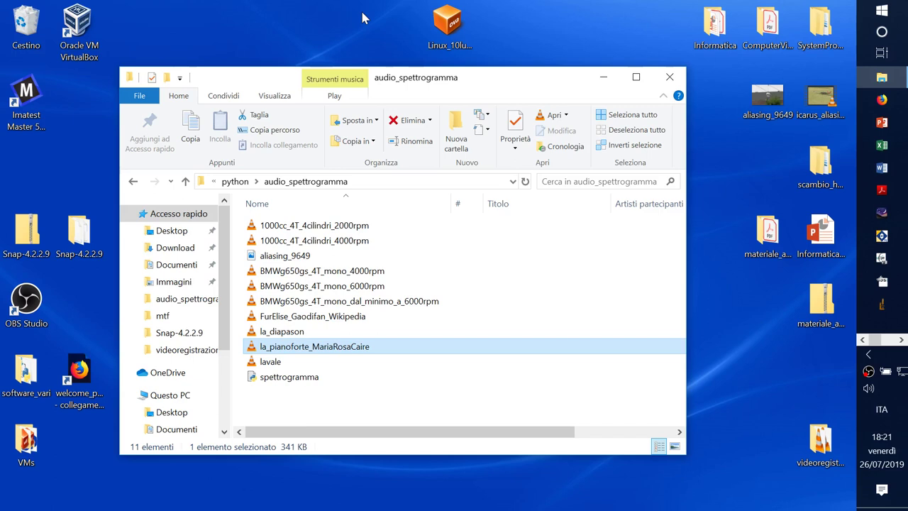
{"action": "left_click_drag", "start_coordinate": [500, 76], "coordinate": [494, 100]}
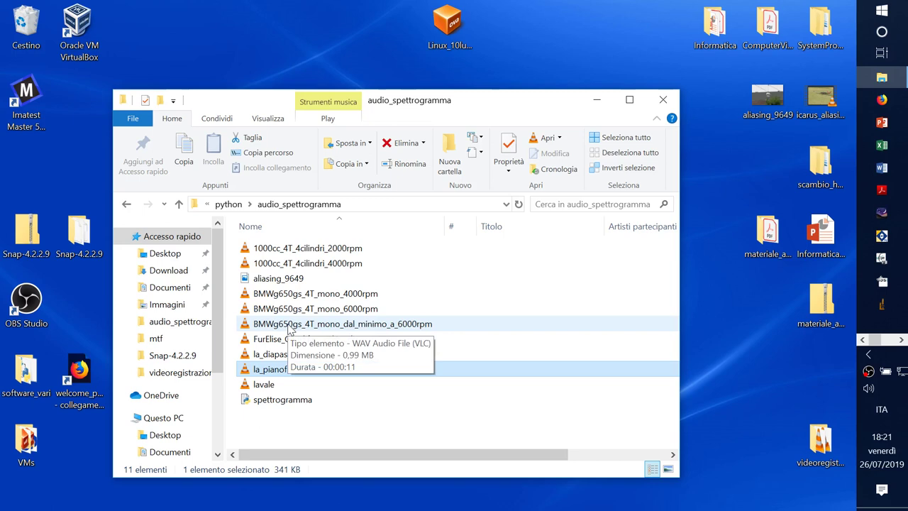
{"action": "left_click", "coordinate": [713, 261]}
Step: Switch to Desktop 4 with the Ubuntu VM and shift the terminal window slightly left
{"action": "key", "text": "super+Tab"}
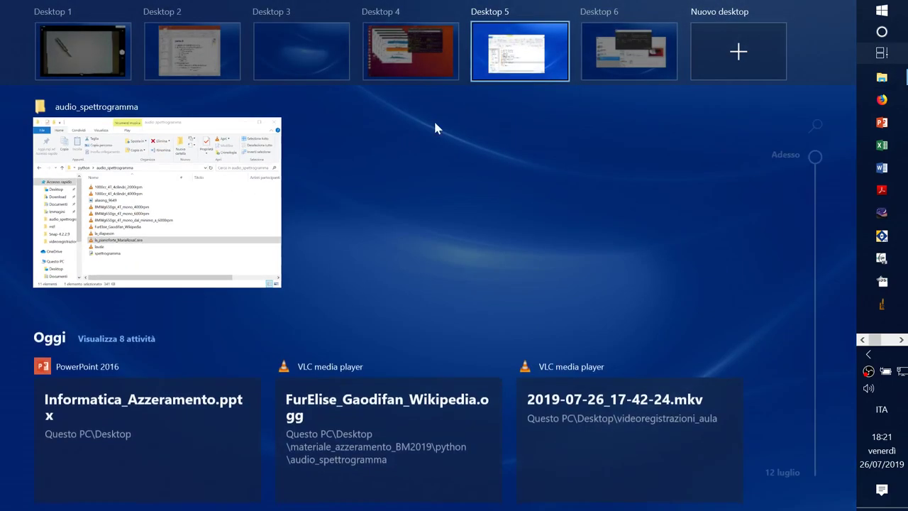
{"action": "left_click", "coordinate": [422, 72]}
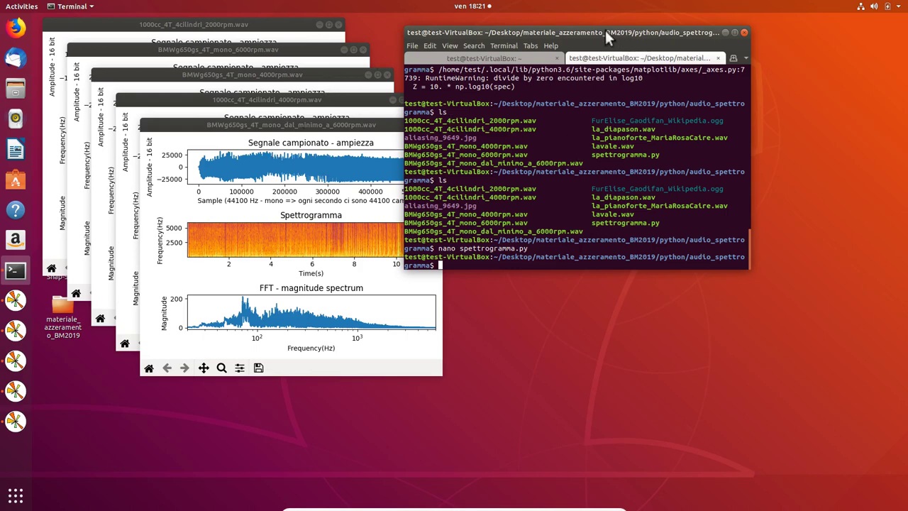
{"action": "left_click_drag", "start_coordinate": [607, 32], "coordinate": [573, 26]}
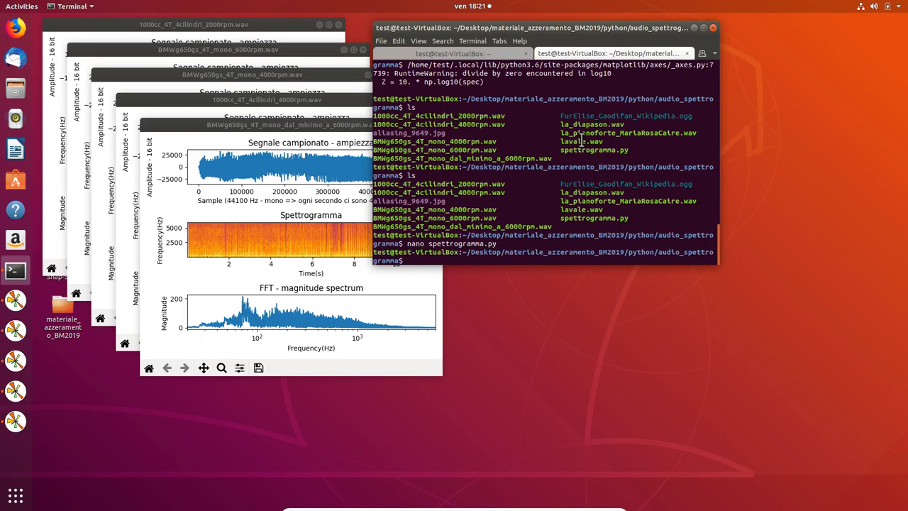
{"action": "type", "text": "nano sp"}
{"action": "key", "text": "Tab"}
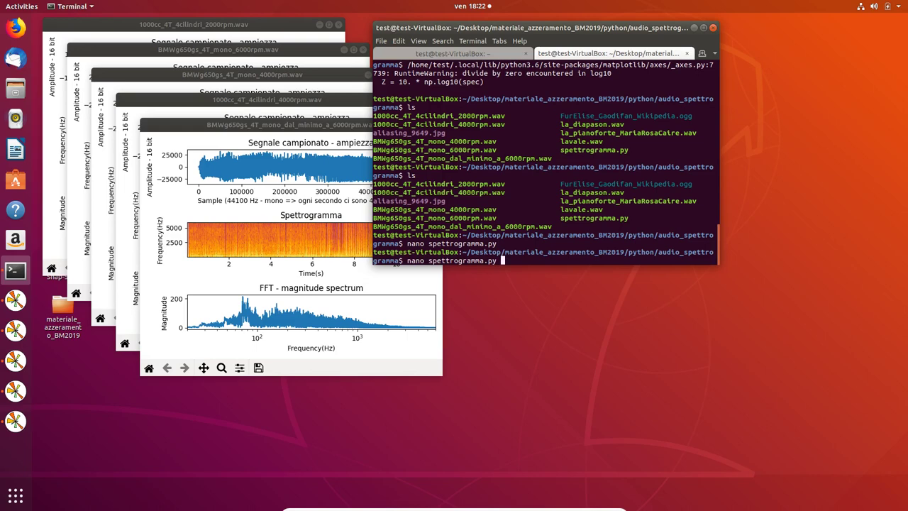
{"action": "key", "text": "Return"}
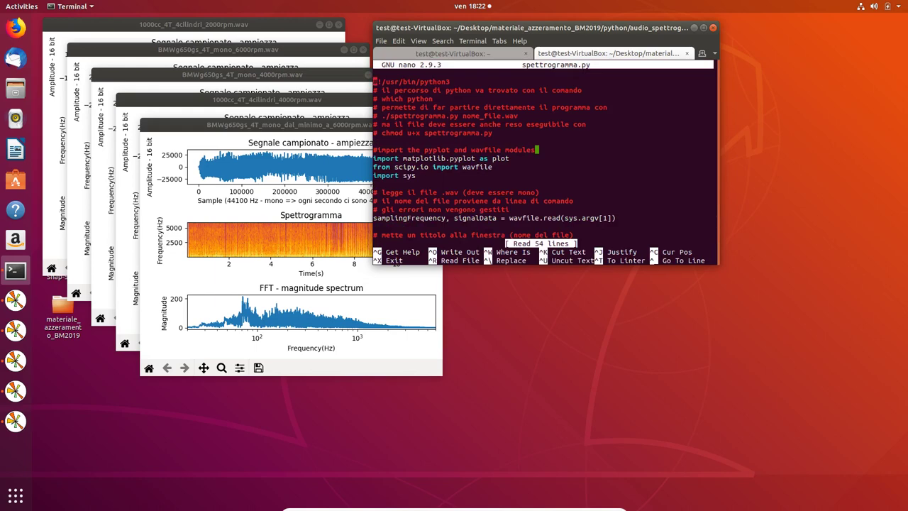
{"action": "key", "text": "ctrl+plus"}
{"action": "key", "text": "ctrl+plus"}
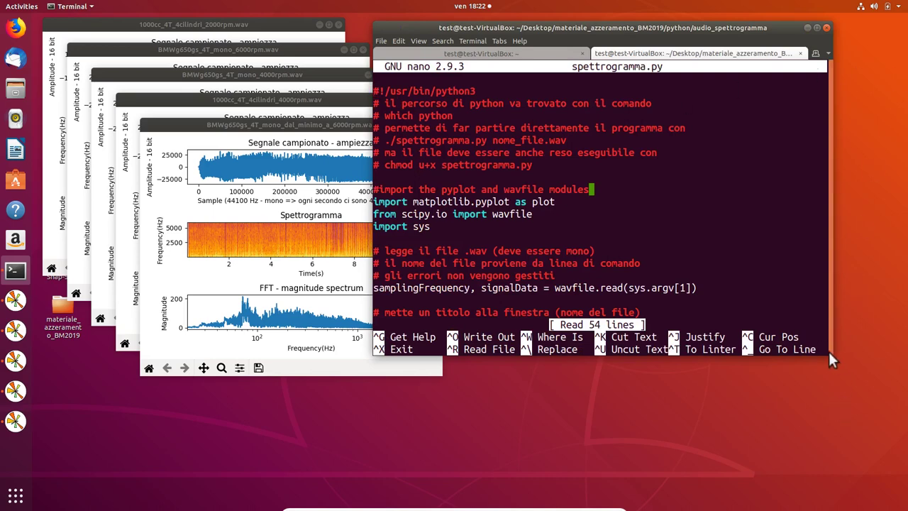
{"action": "left_click_drag", "start_coordinate": [825, 350], "coordinate": [830, 481]}
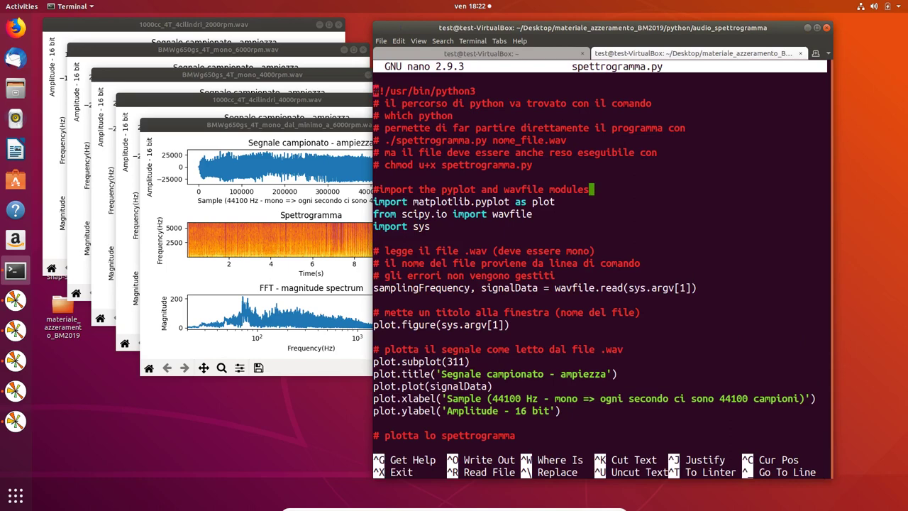
{"action": "left_click", "coordinate": [376, 91]}
{"action": "key", "text": "Right"}
{"action": "key", "text": "Right"}
{"action": "key", "text": "Right"}
{"action": "key", "text": "Right"}
{"action": "key", "text": "Right"}
{"action": "key", "text": "Right"}
{"action": "key", "text": "Right"}
{"action": "key", "text": "Right"}
{"action": "key", "text": "Right"}
{"action": "key", "text": "Right"}
{"action": "key", "text": "Right"}
{"action": "key", "text": "Right"}
{"action": "key", "text": "Right"}
{"action": "key", "text": "Right"}
{"action": "key", "text": "Right"}
{"action": "key", "text": "Right"}
{"action": "key", "text": "Right"}
{"action": "key", "text": "Right"}
{"action": "key", "text": "Left"}
{"action": "key", "text": "Left"}
{"action": "key", "text": "Down"}
{"action": "key", "text": "Down"}
{"action": "key", "text": "Down"}
{"action": "key", "text": "Up"}
{"action": "key", "text": "Up"}
{"action": "key", "text": "Up"}
{"action": "key", "text": "Down"}
{"action": "key", "text": "Down"}
{"action": "key", "text": "Down"}
{"action": "key", "text": "Down"}
{"action": "key", "text": "Left"}
{"action": "key", "text": "Left"}
{"action": "key", "text": "Left"}
{"action": "key", "text": "Left"}
{"action": "key", "text": "Left"}
{"action": "key", "text": "Left"}
{"action": "key", "text": "Left"}
{"action": "key", "text": "Left"}
{"action": "key", "text": "Left"}
{"action": "key", "text": "Left"}
{"action": "key", "text": "Left"}
{"action": "key", "text": "Left"}
{"action": "key", "text": "Left"}
{"action": "key", "text": "Left"}
{"action": "key", "text": "Left"}
{"action": "key", "text": "Left"}
{"action": "key", "text": "Left"}
{"action": "key", "text": "Left"}
{"action": "key", "text": "Left"}
{"action": "key", "text": "Right"}
{"action": "key", "text": "Right"}
{"action": "key", "text": "Right"}
{"action": "key", "text": "Right"}
{"action": "key", "text": "Right"}
{"action": "key", "text": "Right"}
{"action": "key", "text": "Right"}
{"action": "key", "text": "Right"}
{"action": "key", "text": "Right"}
{"action": "key", "text": "Right"}
{"action": "key", "text": "Right"}
{"action": "key", "text": "Right"}
{"action": "key", "text": "Right"}
{"action": "key", "text": "Right"}
{"action": "key", "text": "Right"}
{"action": "key", "text": "Right"}
{"action": "key", "text": "Right"}
{"action": "key", "text": "Right"}
{"action": "key", "text": "Right"}
{"action": "key", "text": "Right"}
{"action": "key", "text": "Right"}
{"action": "key", "text": "Right"}
{"action": "key", "text": "Right"}
{"action": "key", "text": "Right"}
{"action": "key", "text": "Right"}
{"action": "key", "text": "Right"}
{"action": "key", "text": "Right"}
{"action": "key", "text": "Right"}
{"action": "key", "text": "Up"}
{"action": "key", "text": "Up"}
{"action": "key", "text": "Down"}
{"action": "key", "text": "Down"}
{"action": "key", "text": "Down"}
{"action": "key", "text": "Down"}
{"action": "key", "text": "Down"}
{"action": "left_click", "coordinate": [534, 190]}
{"action": "key", "text": "Down"}
{"action": "mouse_move", "coordinate": [208, 121]}
{"action": "left_mouse_down"}
{"action": "mouse_move", "coordinate": [206, 174]}
{"action": "mouse_move", "coordinate": [198, 128]}
{"action": "left_mouse_up"}
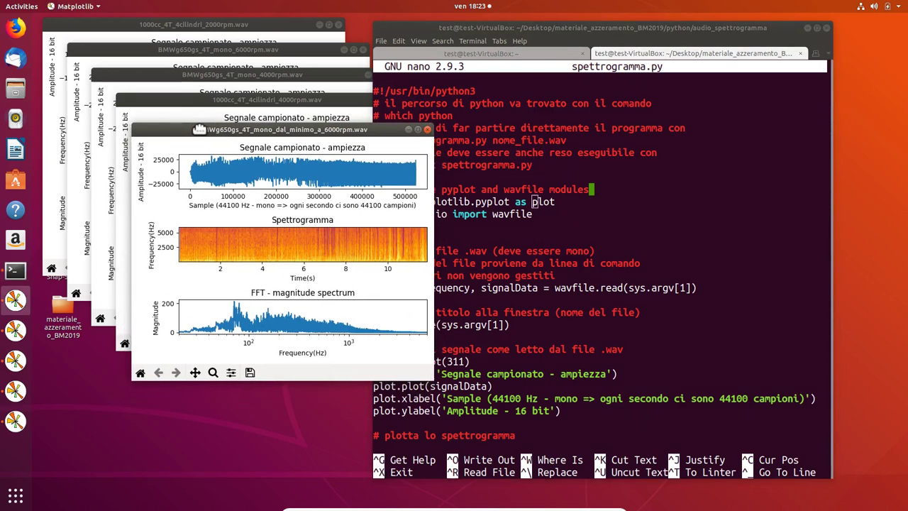
{"action": "left_click", "coordinate": [533, 164]}
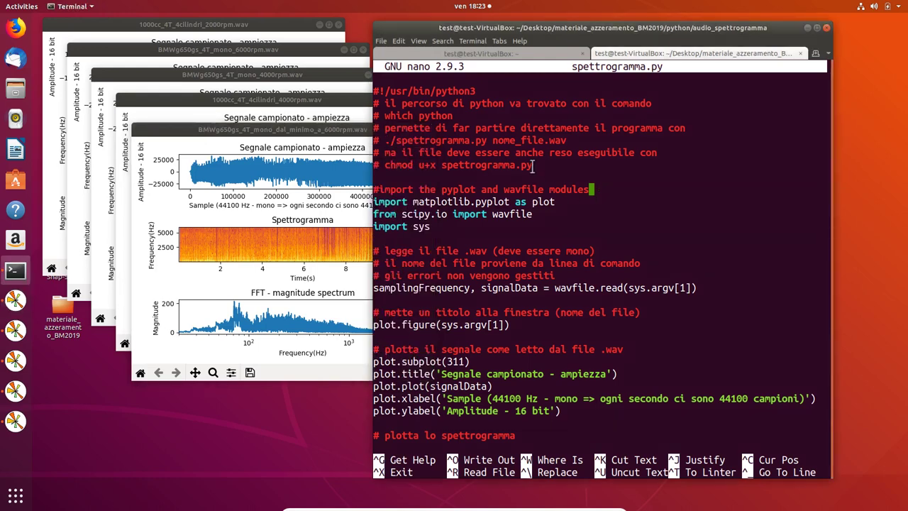
{"action": "key", "text": "Down"}
{"action": "key", "text": "Down"}
{"action": "key", "text": "Up"}
{"action": "key", "text": "Up"}
{"action": "key", "text": "Down"}
{"action": "key", "text": "Down"}
{"action": "key", "text": "Down"}
{"action": "key", "text": "Up"}
{"action": "key", "text": "Down"}
{"action": "key", "text": "Up"}
{"action": "key", "text": "ctrl+Right"}
{"action": "key", "text": "ctrl+Right"}
{"action": "key", "text": "ctrl+Right"}
{"action": "key", "text": "ctrl+Right"}
{"action": "key", "text": "Right"}
{"action": "key", "text": "Right"}
{"action": "key", "text": "Right"}
{"action": "key", "text": "Right"}
{"action": "key", "text": "Right"}
{"action": "key", "text": "Down"}
{"action": "key", "text": "Down"}
{"action": "key", "text": "Down"}
{"action": "key", "text": "Down"}
{"action": "key", "text": "Down"}
{"action": "key", "text": "Down"}
{"action": "key", "text": "Down"}
{"action": "key", "text": "Down"}
{"action": "key", "text": "Down"}
{"action": "key", "text": "Down"}
{"action": "key", "text": "Down"}
{"action": "key", "text": "Down"}
{"action": "key", "text": "Down"}
{"action": "key", "text": "Down"}
{"action": "key", "text": "Down"}
{"action": "key", "text": "Down"}
{"action": "key", "text": "Down"}
{"action": "key", "text": "Down"}
{"action": "key", "text": "Down"}
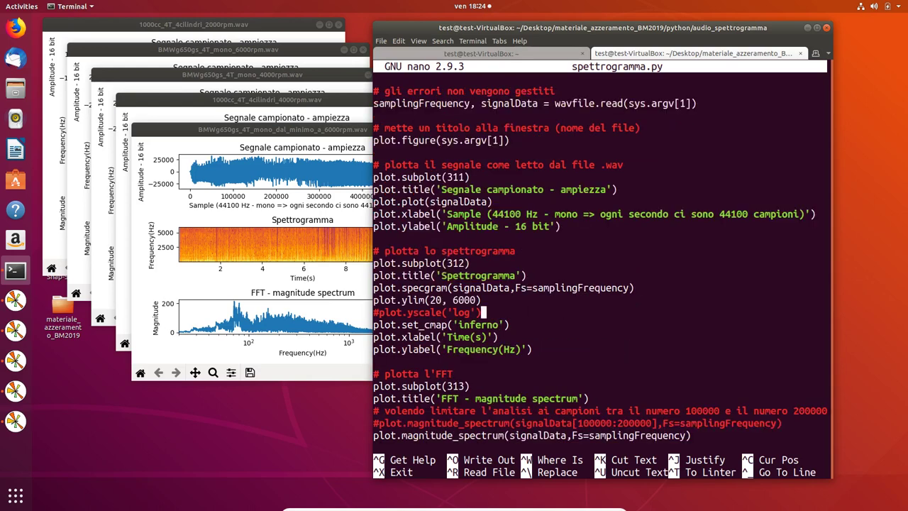
{"action": "key", "text": "Up"}
{"action": "key", "text": "Up"}
{"action": "key", "text": "Up"}
{"action": "key", "text": "Up"}
{"action": "key", "text": "Up"}
{"action": "key", "text": "Up"}
{"action": "key", "text": "Up"}
{"action": "key", "text": "Up"}
{"action": "key", "text": "Up"}
{"action": "key", "text": "Up"}
{"action": "key", "text": "Up"}
{"action": "key", "text": "Up"}
{"action": "key", "text": "Down"}
{"action": "key", "text": "Down"}
{"action": "key", "text": "Down"}
{"action": "key", "text": "Down"}
{"action": "key", "text": "Down"}
{"action": "key", "text": "Down"}
{"action": "key", "text": "Up"}
{"action": "key", "text": "Up"}
{"action": "key", "text": "Up"}
{"action": "key", "text": "Up"}
{"action": "key", "text": "Up"}
{"action": "left_click_drag", "start_coordinate": [298, 137], "coordinate": [216, 142]}
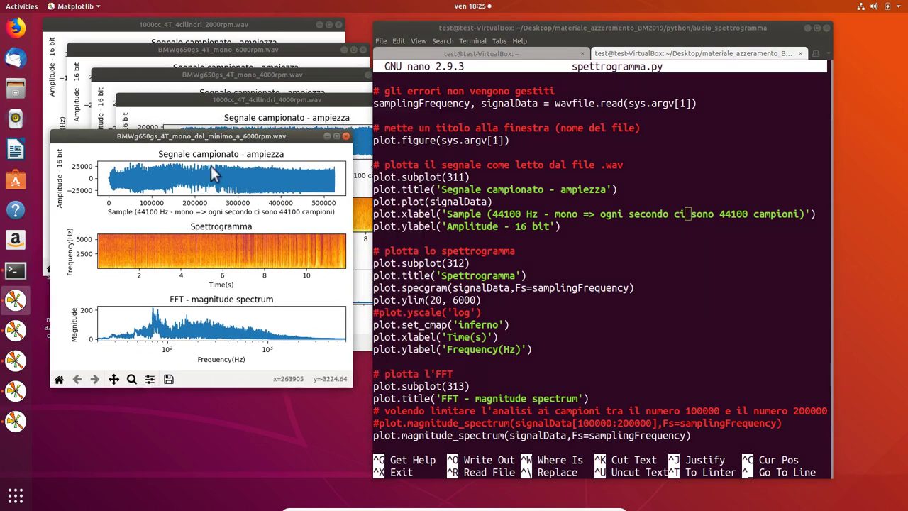
{"action": "left_click", "coordinate": [454, 238]}
{"action": "key", "text": "Down"}
{"action": "key", "text": "Down"}
{"action": "key", "text": "Down"}
{"action": "key", "text": "Down"}
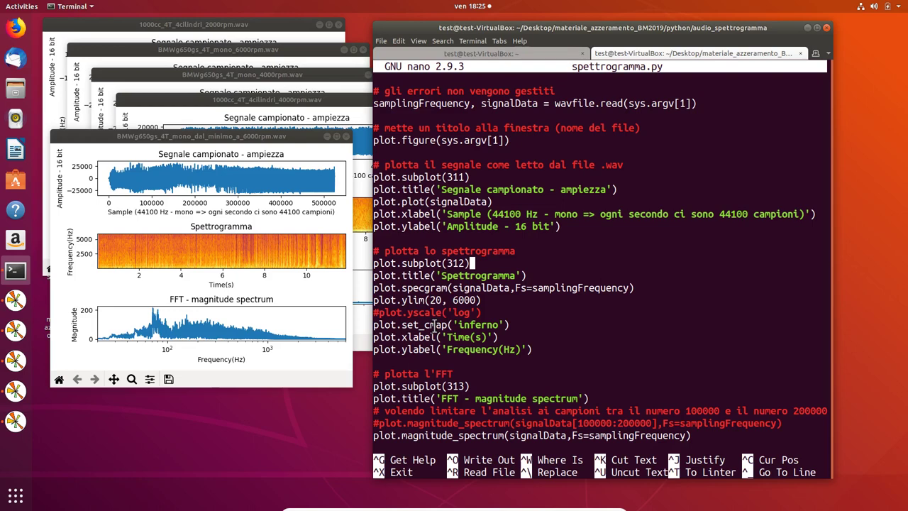
{"action": "key", "text": "Down"}
{"action": "key", "text": "Down"}
{"action": "key", "text": "Down"}
{"action": "key", "text": "Down"}
{"action": "key", "text": "Down"}
{"action": "key", "text": "Down"}
{"action": "key", "text": "Down"}
{"action": "key", "text": "Down"}
{"action": "key", "text": "Down"}
{"action": "key", "text": "Down"}
{"action": "key", "text": "Down"}
{"action": "key", "text": "Down"}
{"action": "key", "text": "Down"}
{"action": "key", "text": "Down"}
{"action": "key", "text": "Down"}
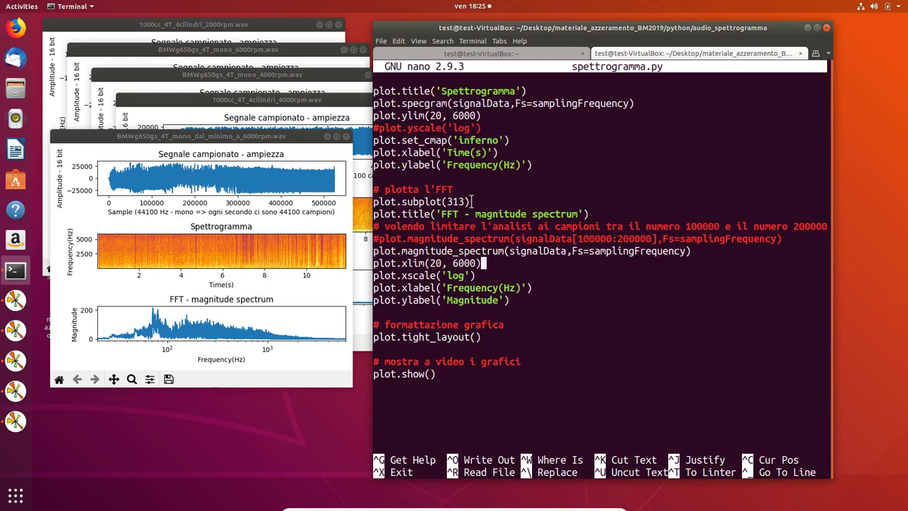
Step: Place the cursor on the plot.xlim(20, 6000) line, then exit nano to the shell prompt
{"action": "left_click", "coordinate": [505, 268]}
{"action": "key", "text": "ctrl+x"}
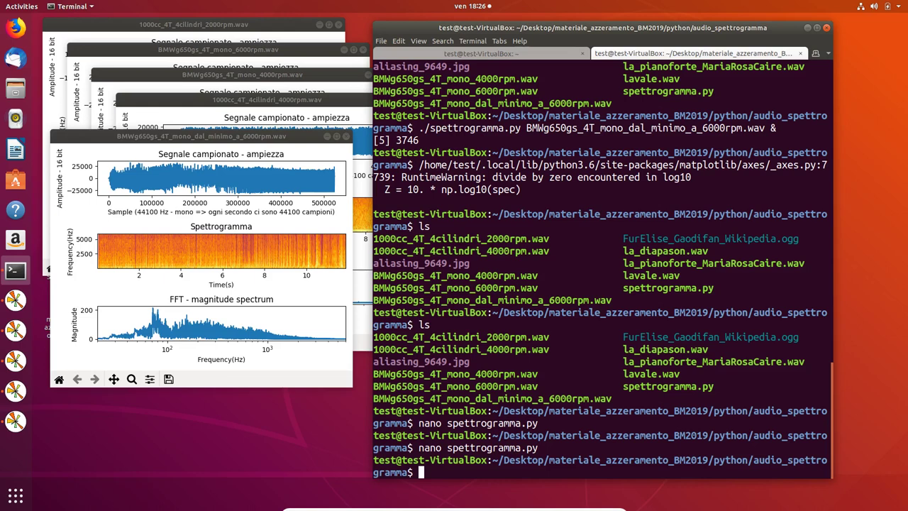
Step: Run ./spettrogramma.py la_diapason.wav & in the background, completing names with Tab
{"action": "type", "text": "./sp"}
{"action": "key", "text": "Tab"}
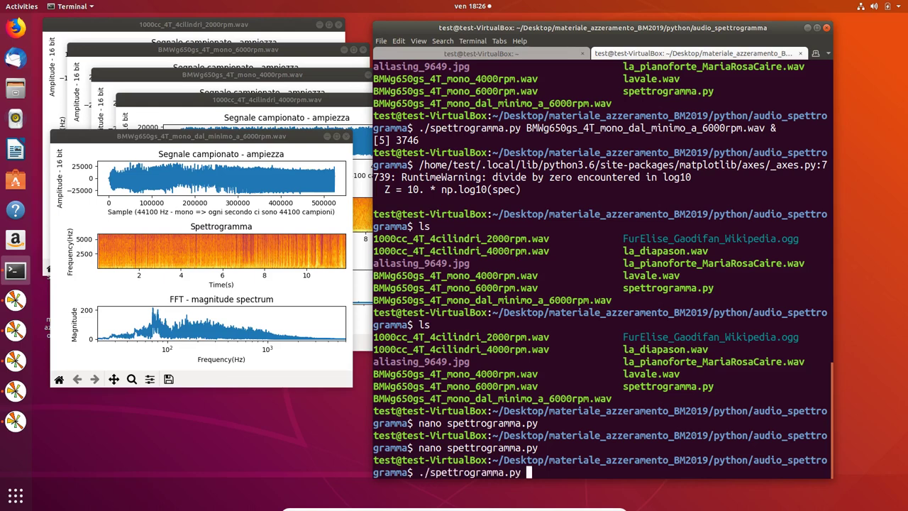
{"action": "type", "text": "la"}
{"action": "key", "text": "Tab"}
{"action": "key", "text": "Tab"}
{"action": "key", "text": "Tab"}
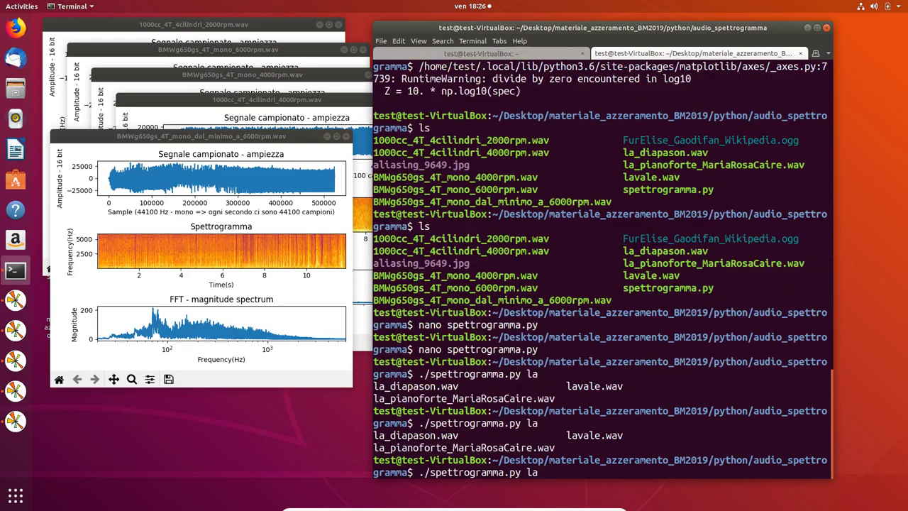
{"action": "type", "text": "_d"}
{"action": "key", "text": "Tab"}
{"action": "type", "text": "&"}
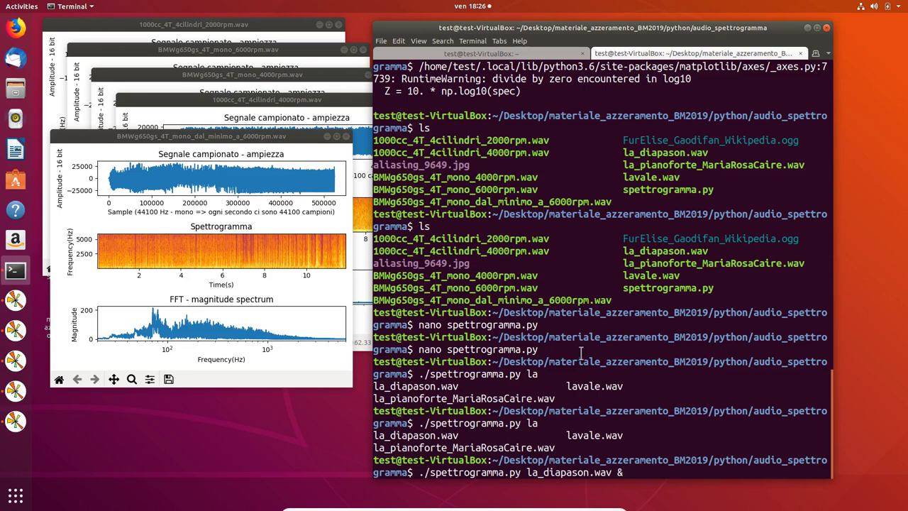
{"action": "key", "text": "Return"}
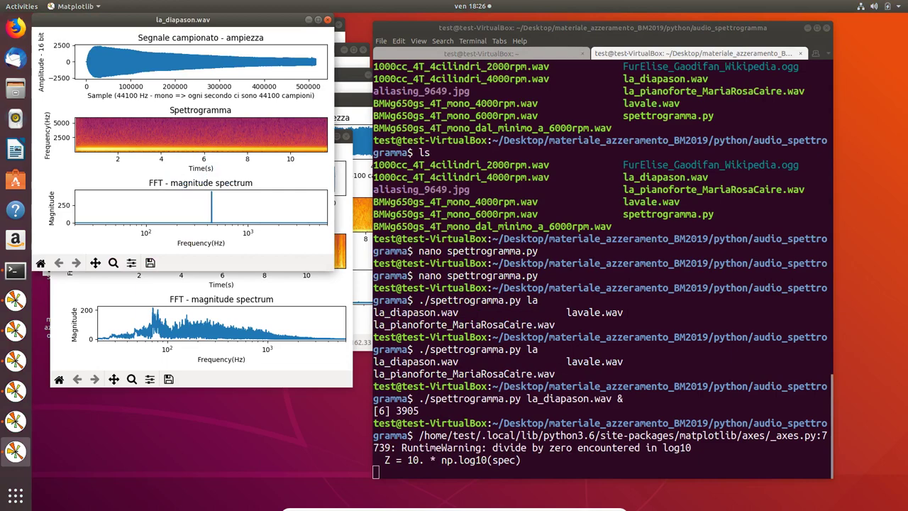
Step: Move and enlarge the la_diapason.wav plot window, then rectangle-zoom the amplitude plot to samples 188000–214000
{"action": "left_click_drag", "start_coordinate": [241, 21], "coordinate": [421, 43]}
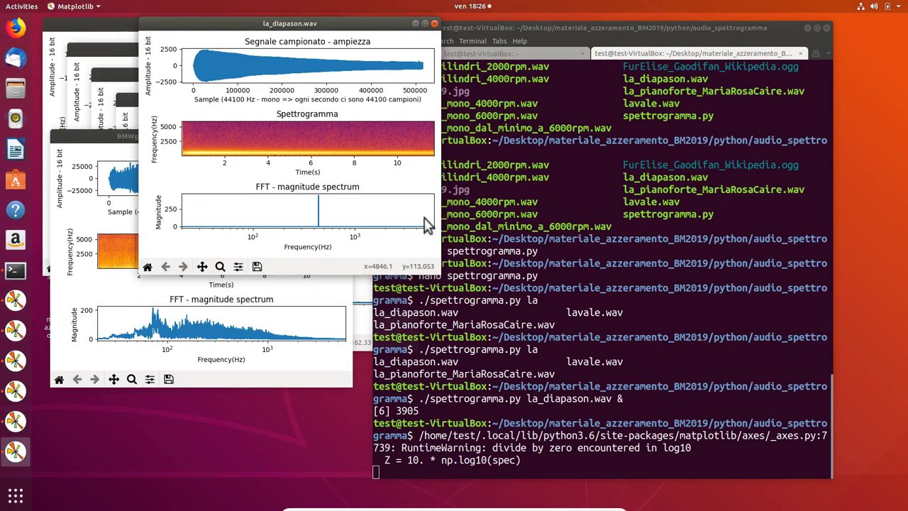
{"action": "left_click_drag", "start_coordinate": [433, 266], "coordinate": [665, 510]}
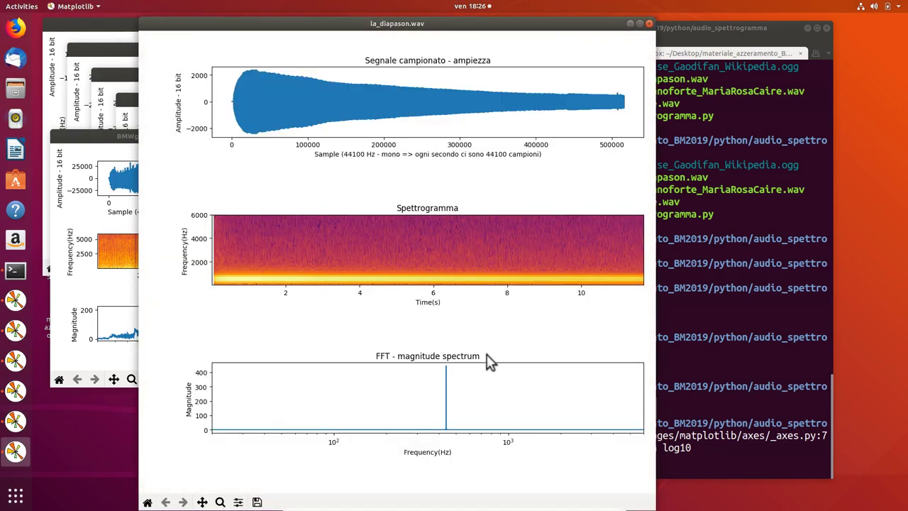
{"action": "left_click_drag", "start_coordinate": [322, 25], "coordinate": [322, 20]}
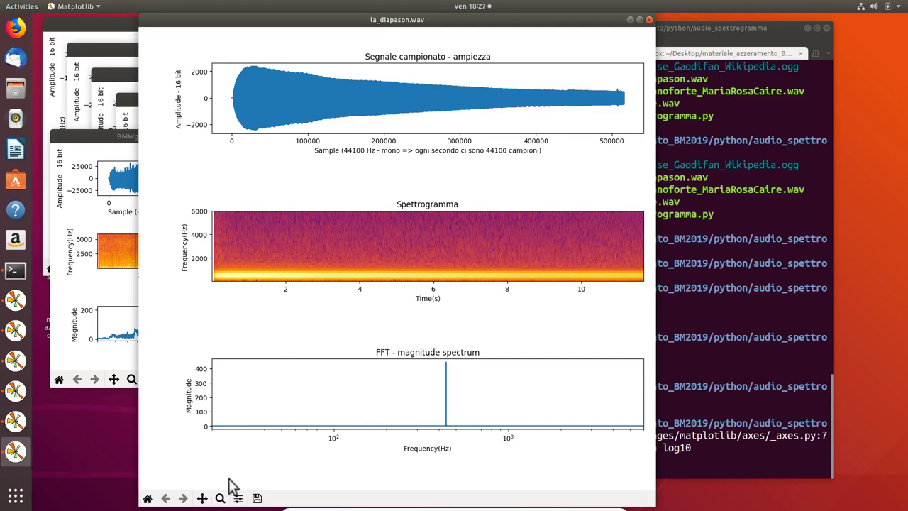
{"action": "left_click", "coordinate": [220, 498]}
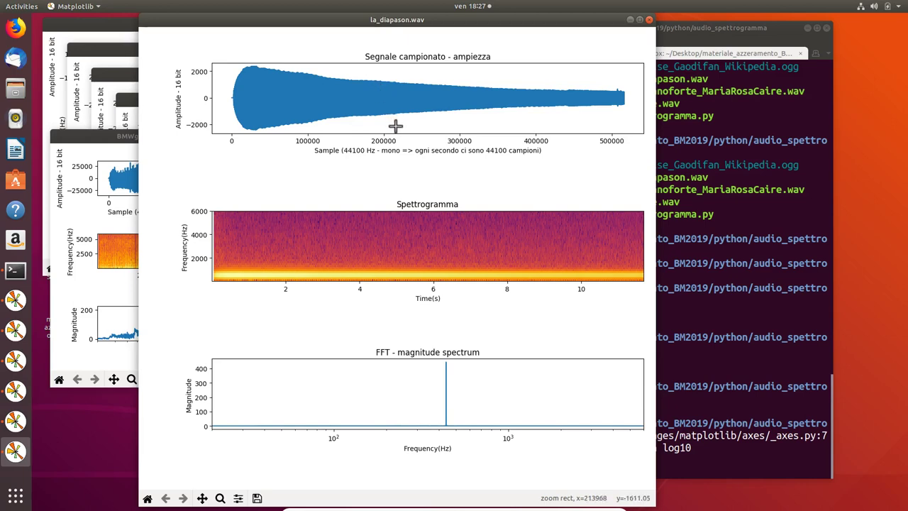
{"action": "left_click_drag", "start_coordinate": [395, 124], "coordinate": [375, 75]}
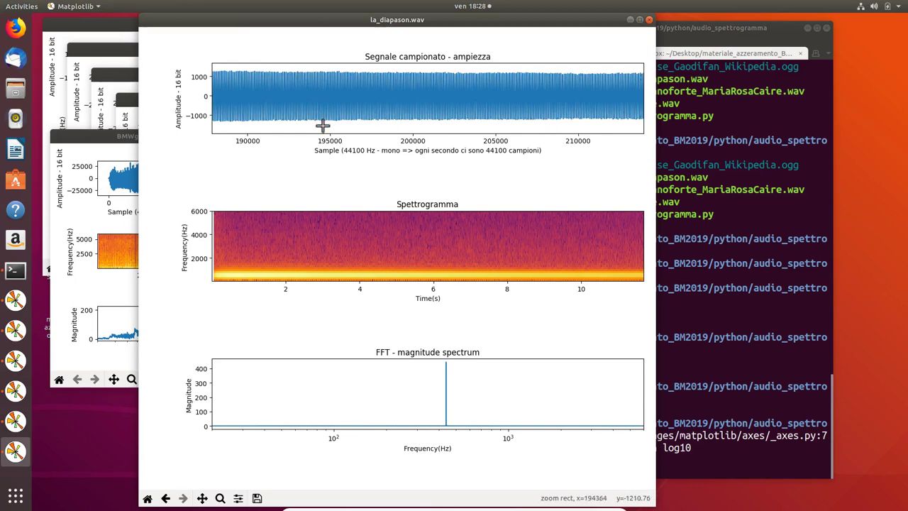
Step: Zoom the amplitude plot to samples 193450–194480, revealing about ten ±1200 sine cycles
{"action": "left_click_drag", "start_coordinate": [306, 68], "coordinate": [323, 126]}
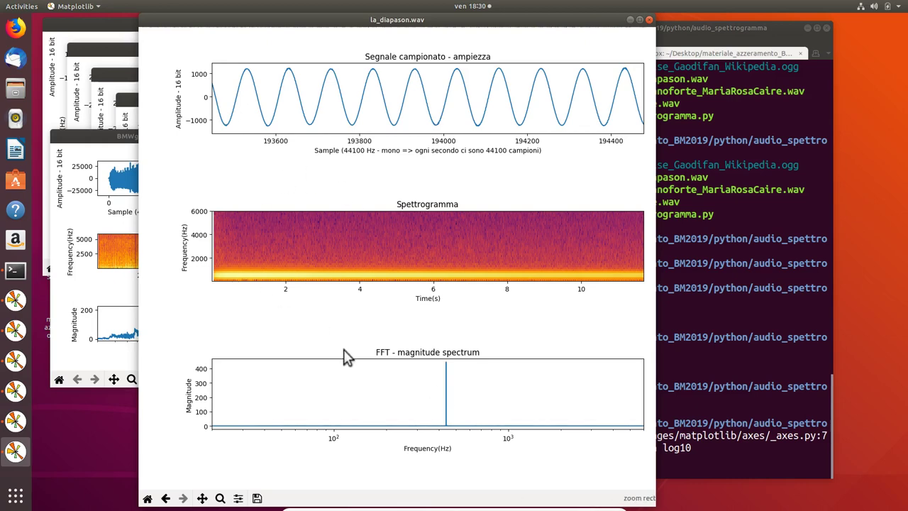
Step: Zoom the FFT spectrum in three narrowing boxes onto the peak near 440.4 Hz
{"action": "left_click", "coordinate": [221, 496]}
{"action": "left_click", "coordinate": [220, 498]}
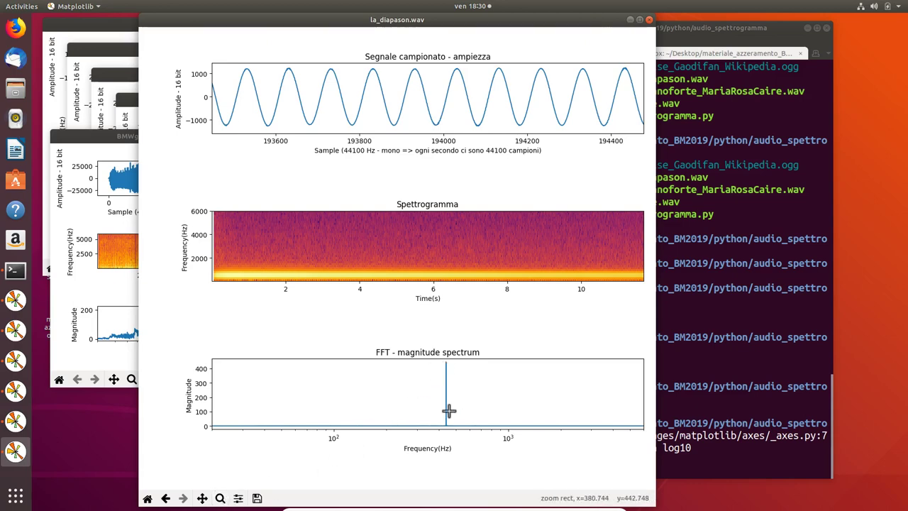
{"action": "left_click_drag", "start_coordinate": [441, 425], "coordinate": [458, 427]}
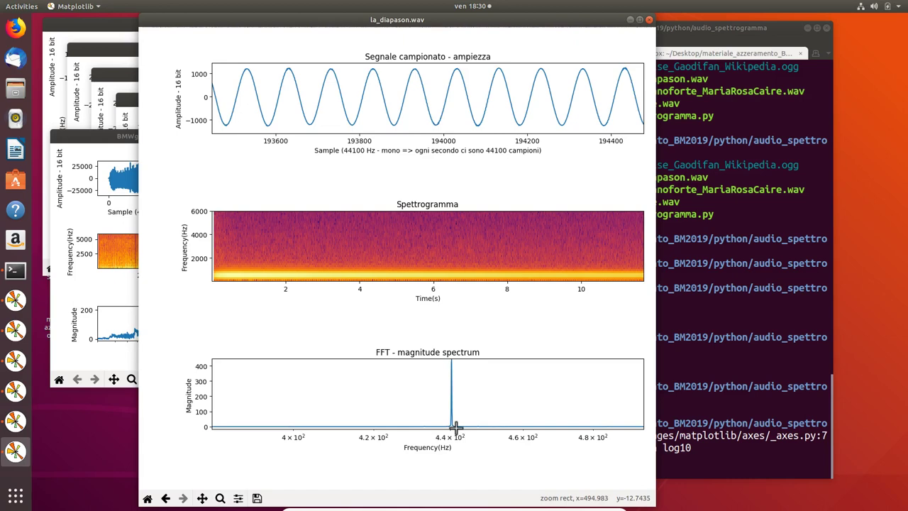
{"action": "left_click_drag", "start_coordinate": [435, 426], "coordinate": [460, 430]}
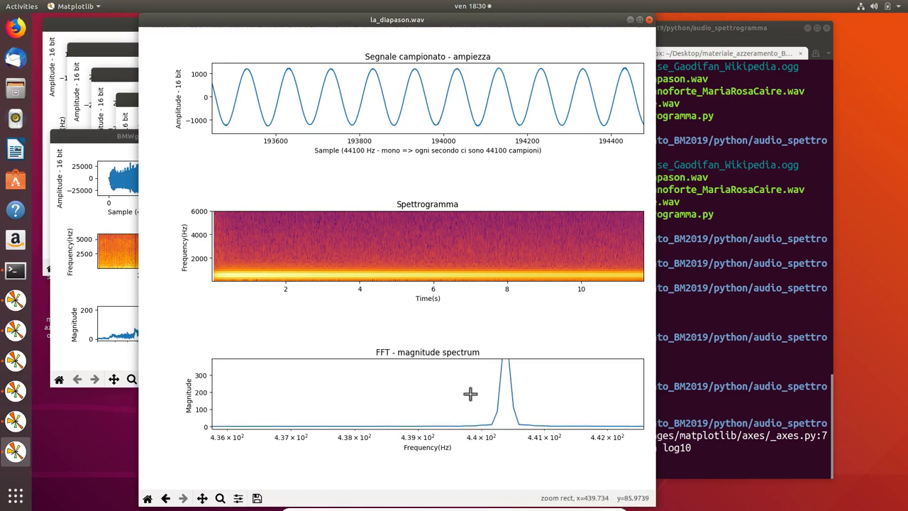
{"action": "left_click_drag", "start_coordinate": [470, 389], "coordinate": [538, 429]}
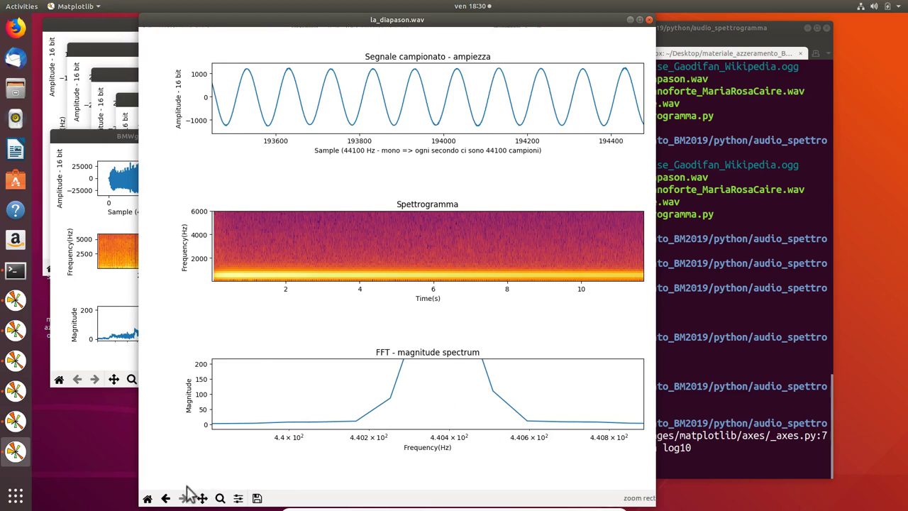
Step: Step back twice to the 390–495 Hz FFT view with the single 440 Hz peak
{"action": "left_click", "coordinate": [165, 499]}
{"action": "left_click", "coordinate": [166, 499]}
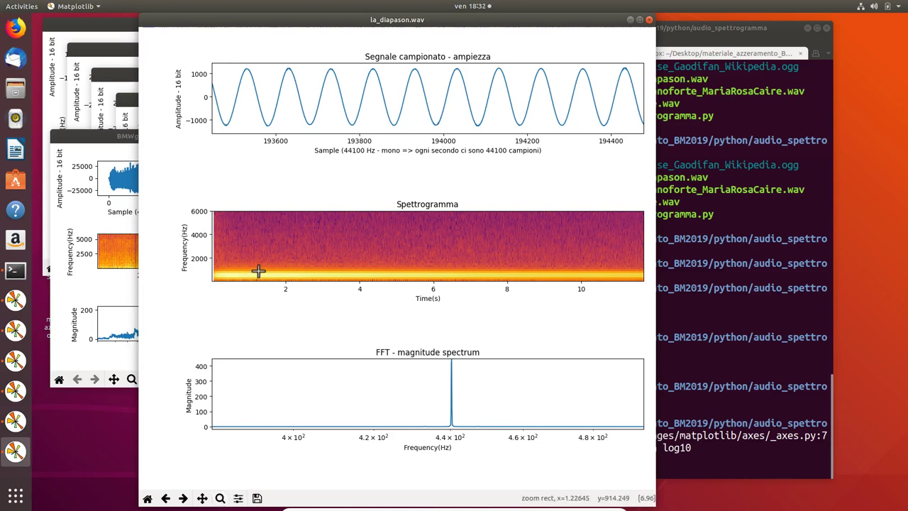
Step: Zoom the spectrogram to 1.15–2.05 s and 0–1600 Hz around the steady 440 Hz band
{"action": "left_click_drag", "start_coordinate": [287, 286], "coordinate": [286, 287]}
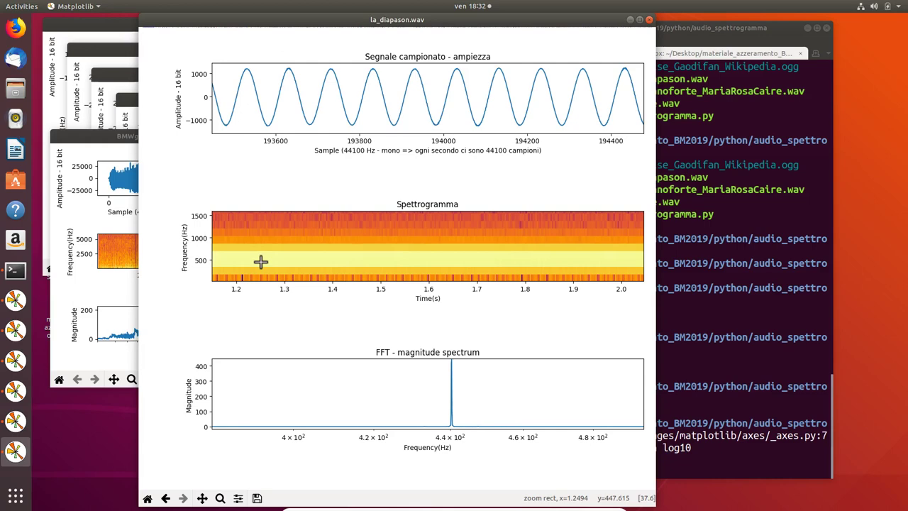
Step: Reset the figure to its home view, showing the full 0–6000 Hz spectrogram over about 11 s
{"action": "left_click", "coordinate": [166, 498]}
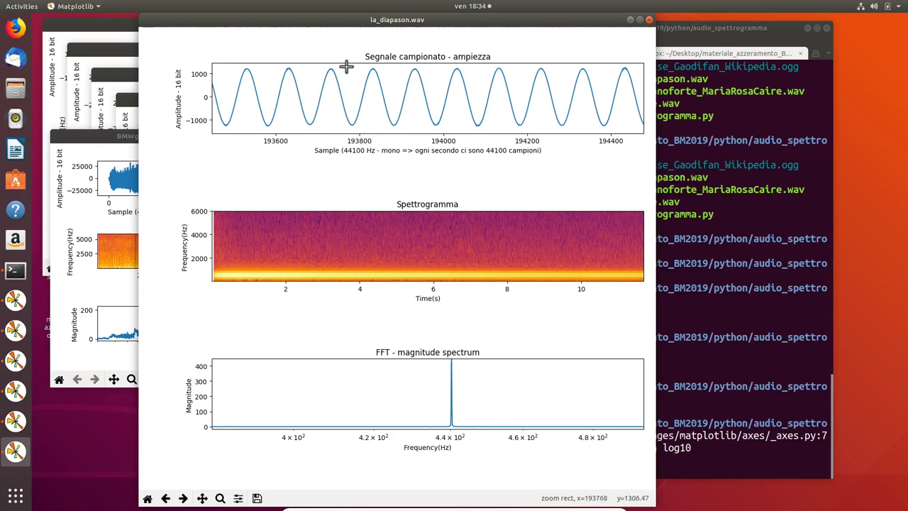
Step: Zoom the waveform, undo it, then zoom tighter to one sine cycle around samples 193765–193905
{"action": "left_click_drag", "start_coordinate": [410, 108], "coordinate": [417, 111]}
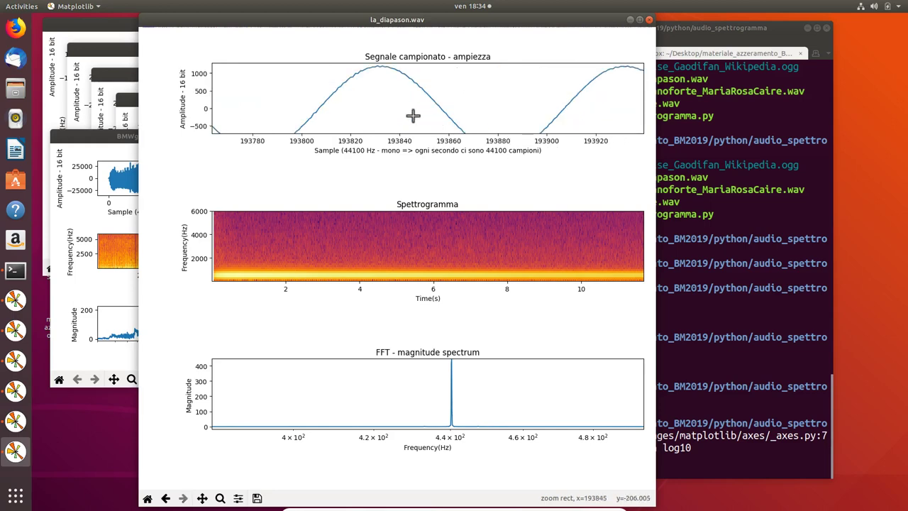
{"action": "left_click", "coordinate": [166, 498]}
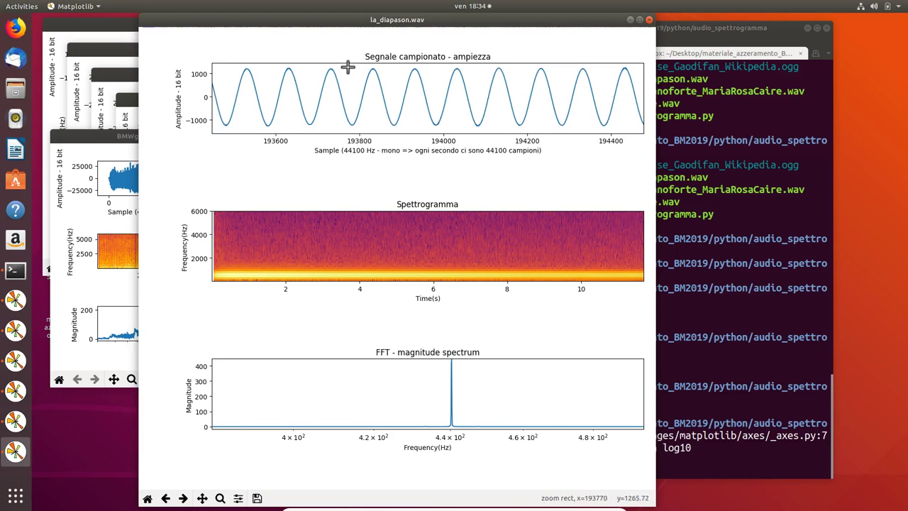
{"action": "left_click_drag", "start_coordinate": [402, 128], "coordinate": [404, 132]}
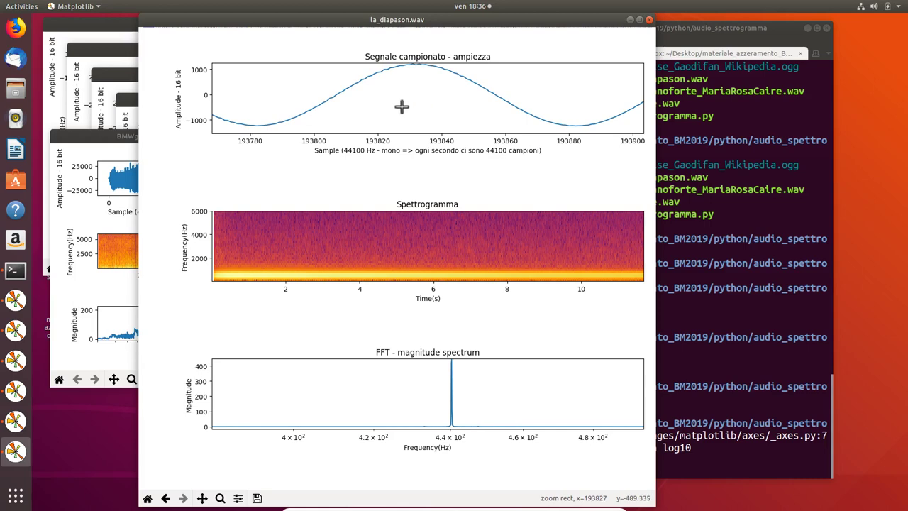
Step: Pan the amplitude plot to about samples 193730–193868, showing a trough near 193780 and a peak near 193832
{"action": "left_click", "coordinate": [202, 498]}
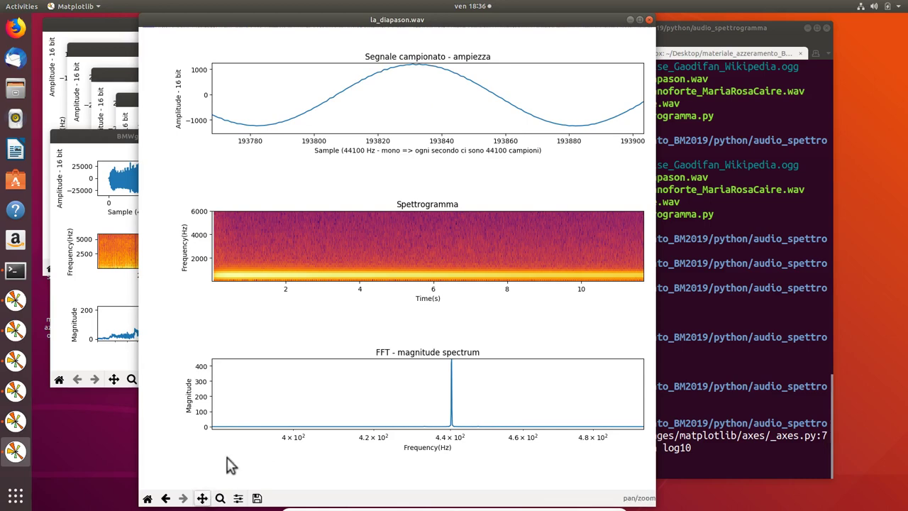
{"action": "left_click_drag", "start_coordinate": [322, 104], "coordinate": [437, 108]}
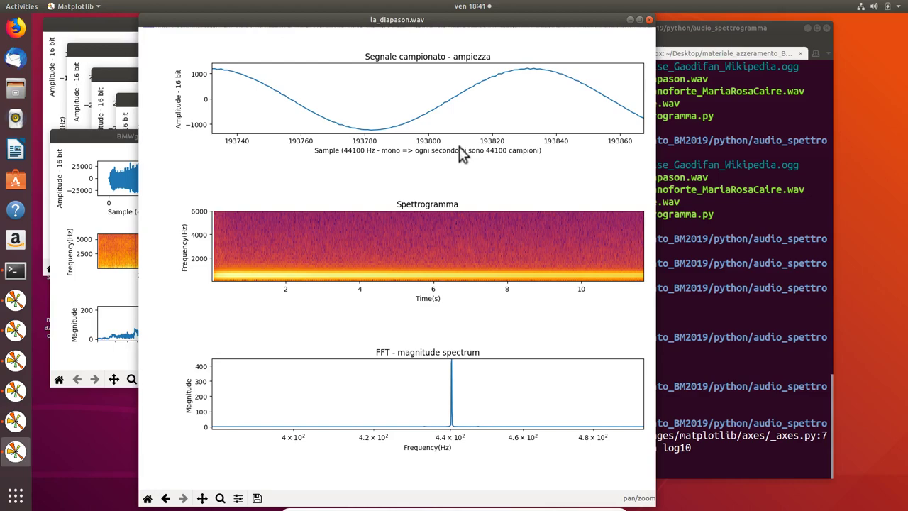
Step: On the Windows desktop, move the audio_spettrogramma window aside and open the icarus_aliasing video in VLC
{"action": "key", "text": "ctrl+super+Right"}
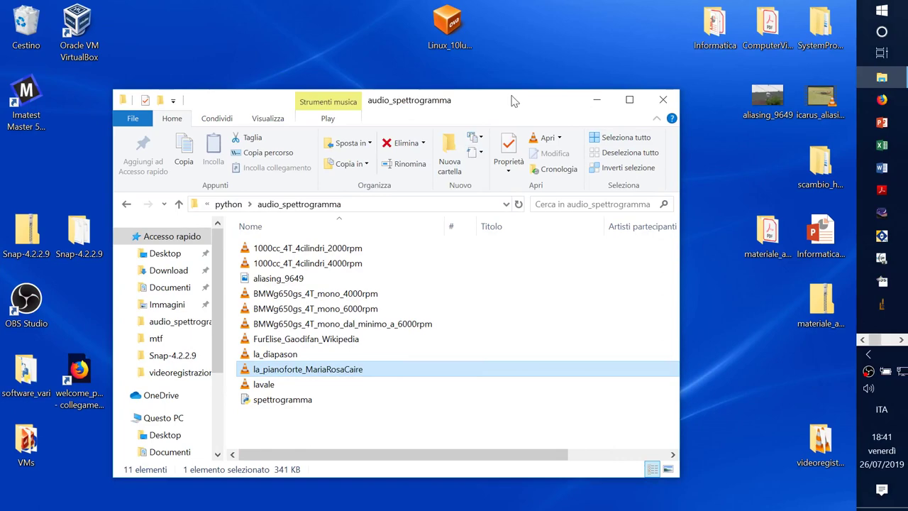
{"action": "left_click_drag", "start_coordinate": [513, 99], "coordinate": [464, 78]}
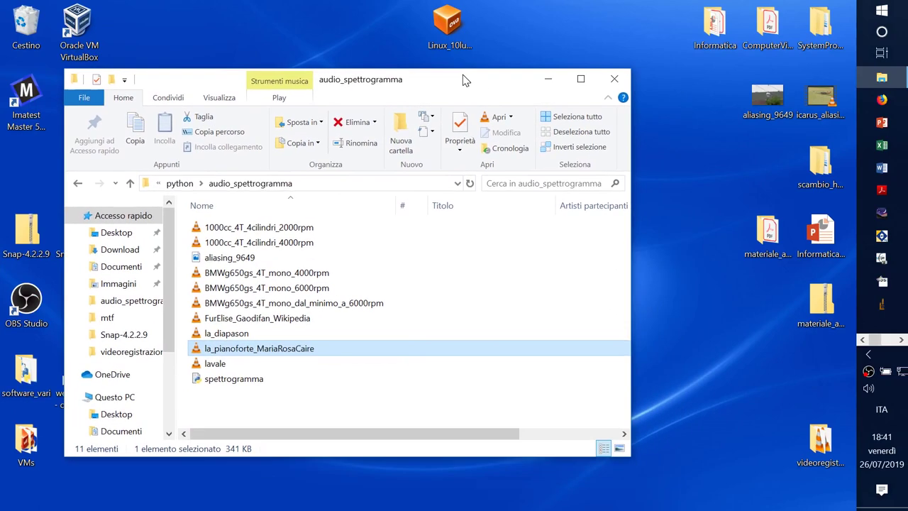
{"action": "double_click", "coordinate": [819, 105]}
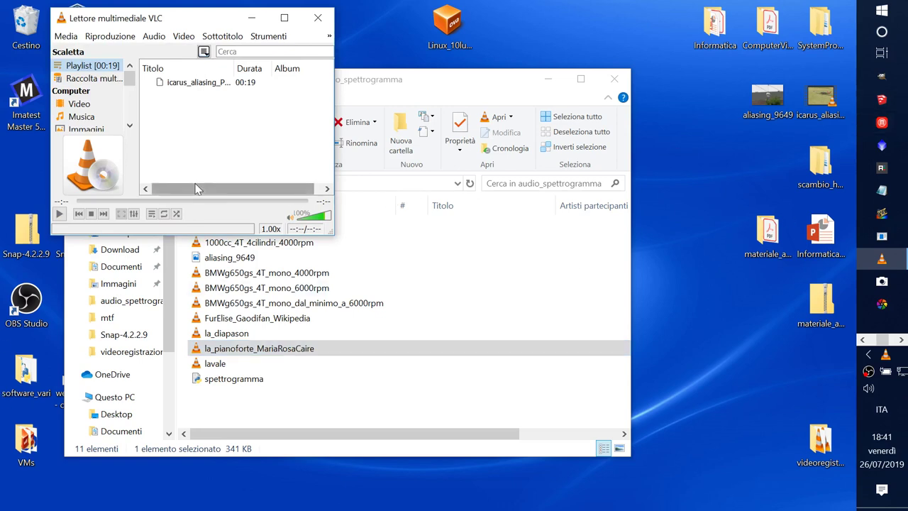
Step: Start playing the icarus_aliasing video and maximize the VLC window
{"action": "left_click", "coordinate": [60, 214]}
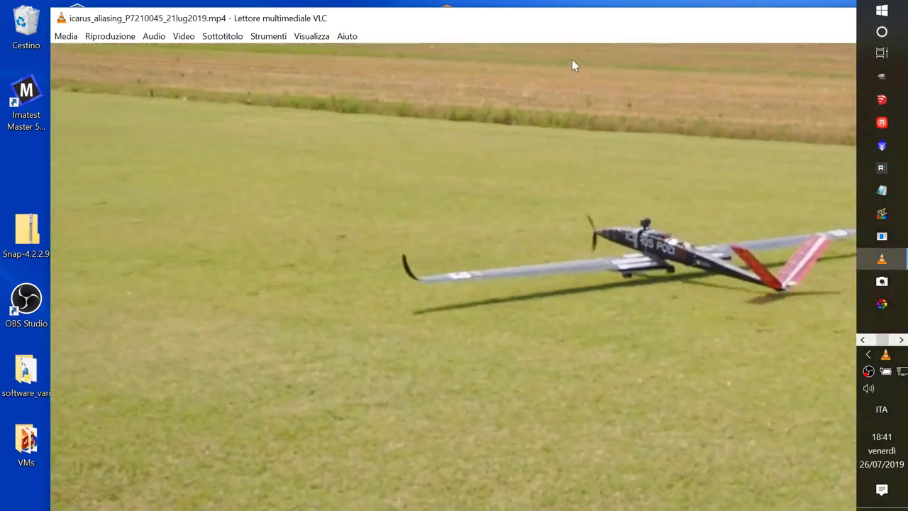
{"action": "left_click_drag", "start_coordinate": [542, 22], "coordinate": [482, 19]}
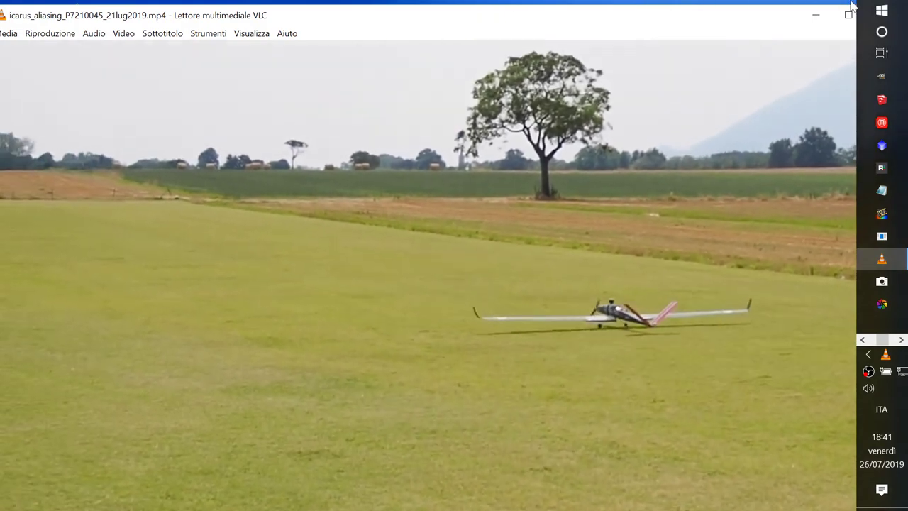
{"action": "double_click", "coordinate": [481, 20]}
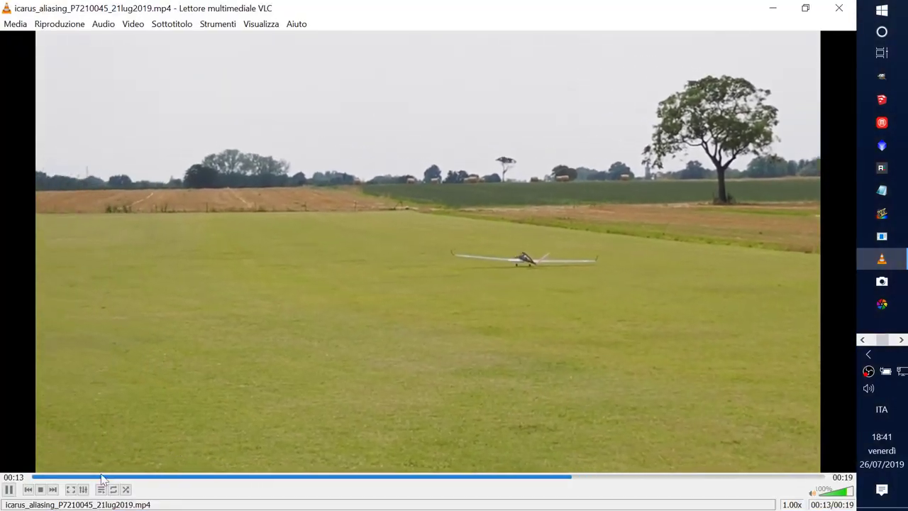
Step: Replay from near the start, pause on the parked aircraft, and skip ahead
{"action": "left_click", "coordinate": [117, 476]}
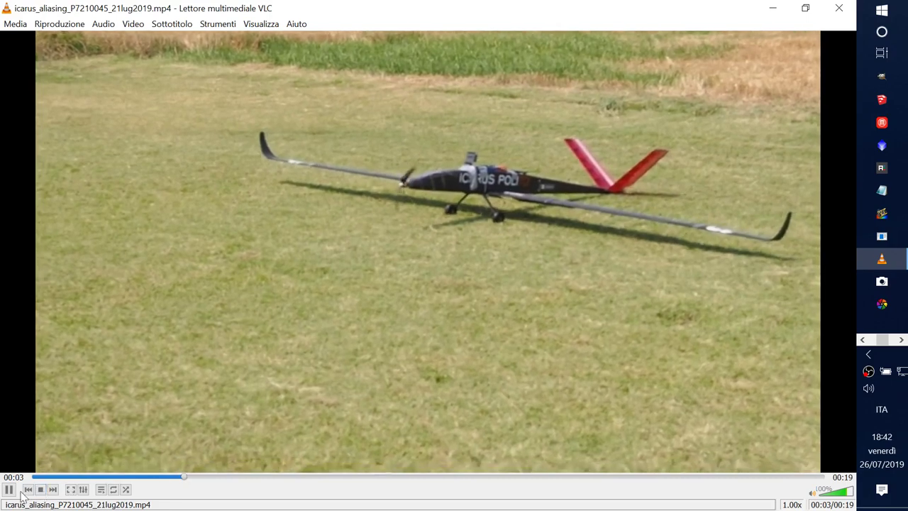
{"action": "key", "text": "space"}
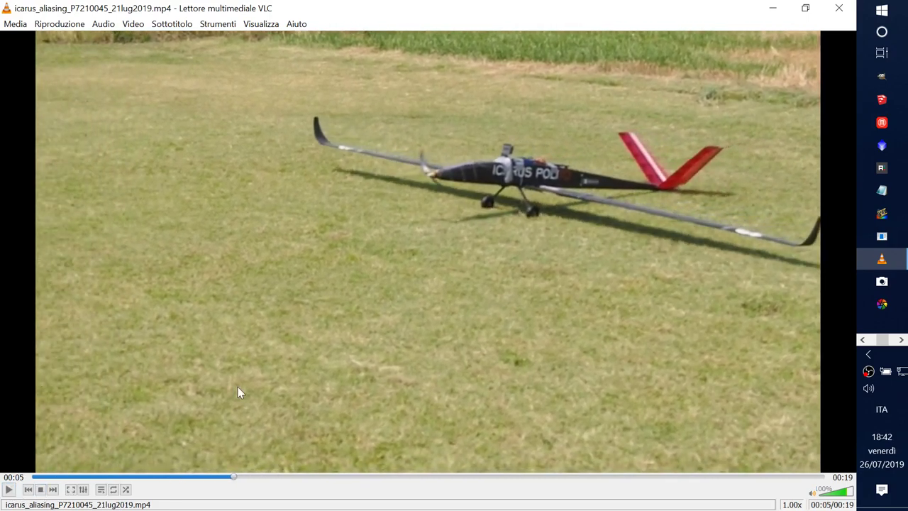
{"action": "key", "text": "alt+Right"}
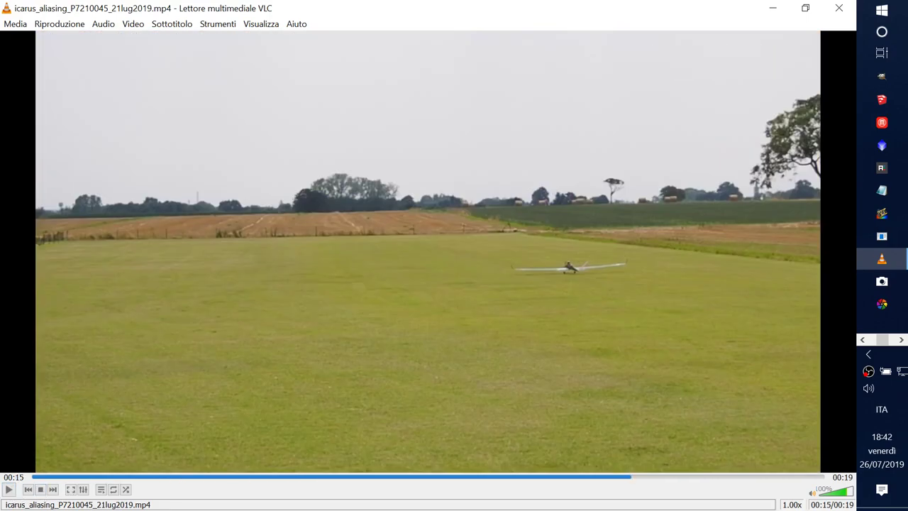
Step: Seek to 00:04, nudge the volume down and up, then scrub back and replay from the start
{"action": "left_click", "coordinate": [208, 479]}
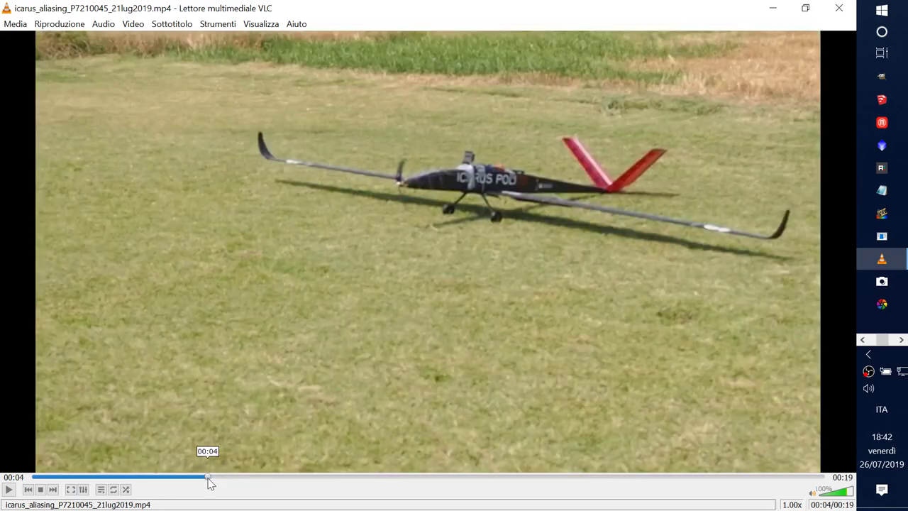
{"action": "key", "text": "ctrl+Down"}
{"action": "key", "text": "ctrl+Down"}
{"action": "key", "text": "ctrl+Up"}
{"action": "key", "text": "alt+Right"}
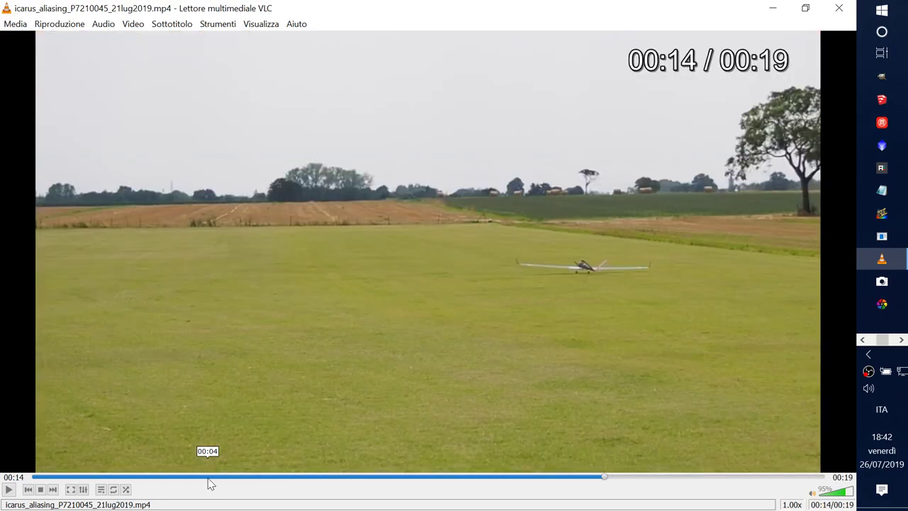
{"action": "left_click_drag", "start_coordinate": [604, 478], "coordinate": [272, 487]}
{"action": "left_click_drag", "start_coordinate": [240, 485], "coordinate": [75, 495]}
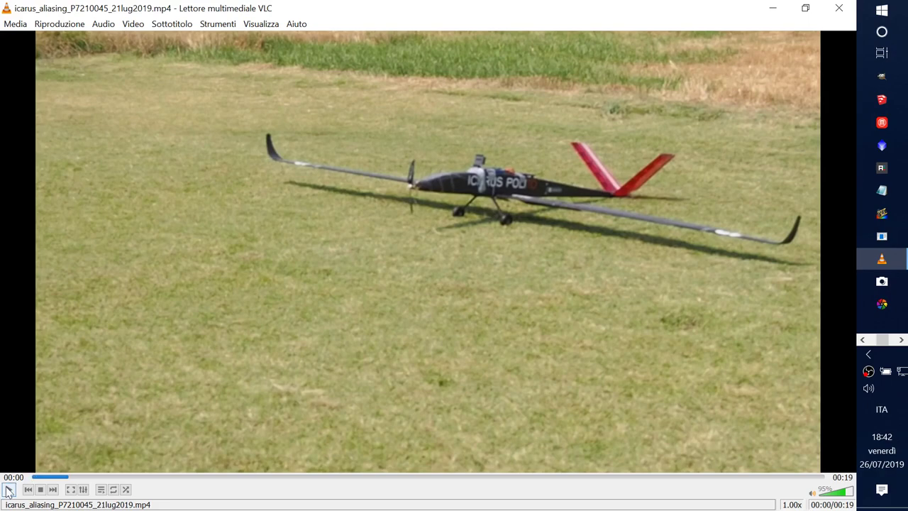
{"action": "left_click", "coordinate": [8, 490]}
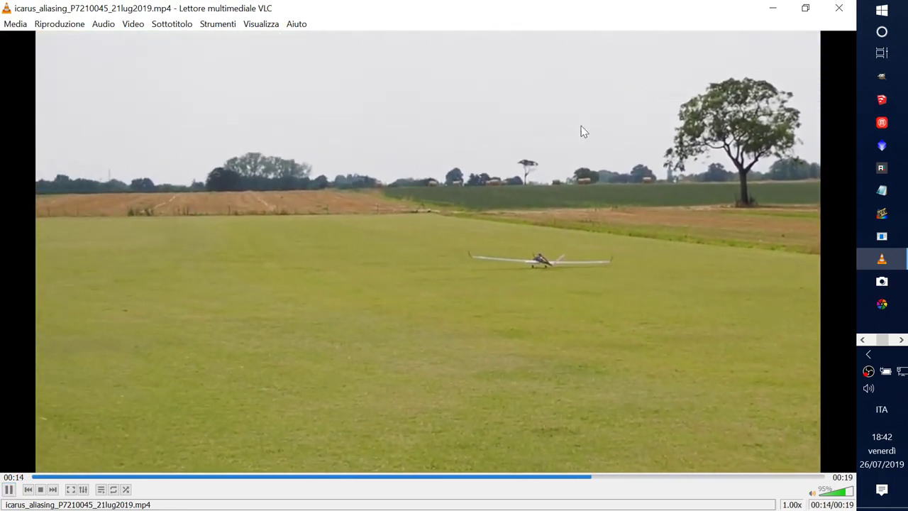
Step: Close VLC and switch to Desktop 1 with the Camera app's webcam view
{"action": "left_click", "coordinate": [838, 8]}
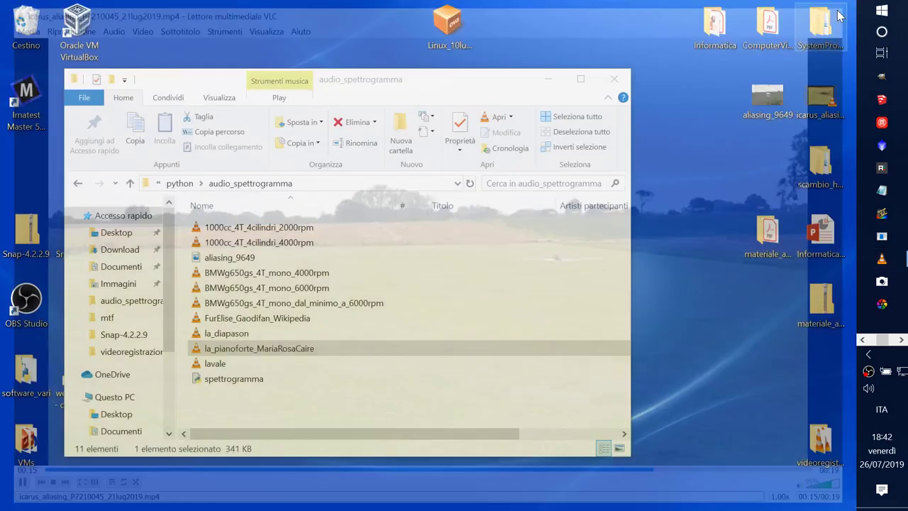
{"action": "key", "text": "super+Tab"}
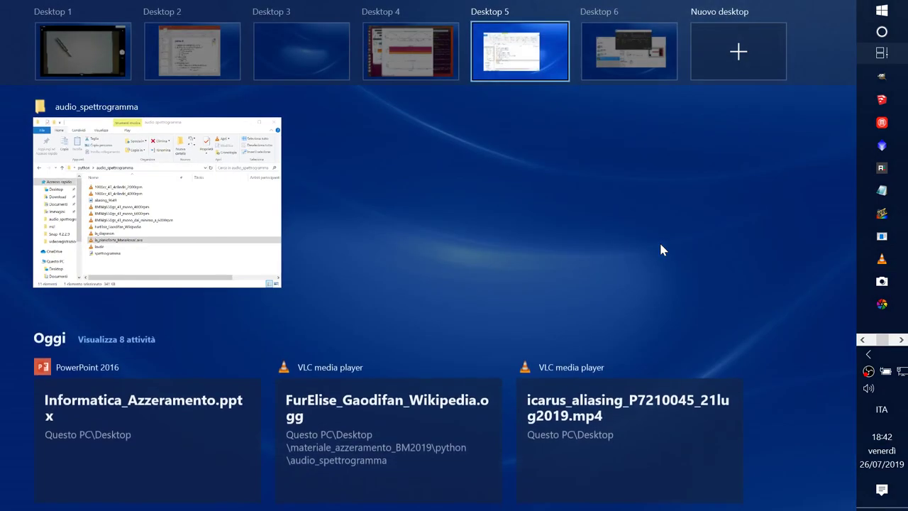
{"action": "left_click", "coordinate": [113, 58]}
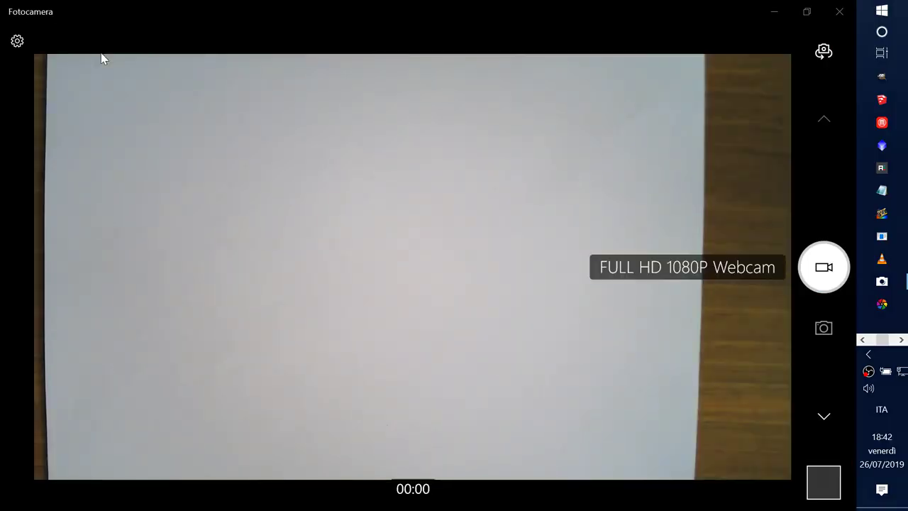
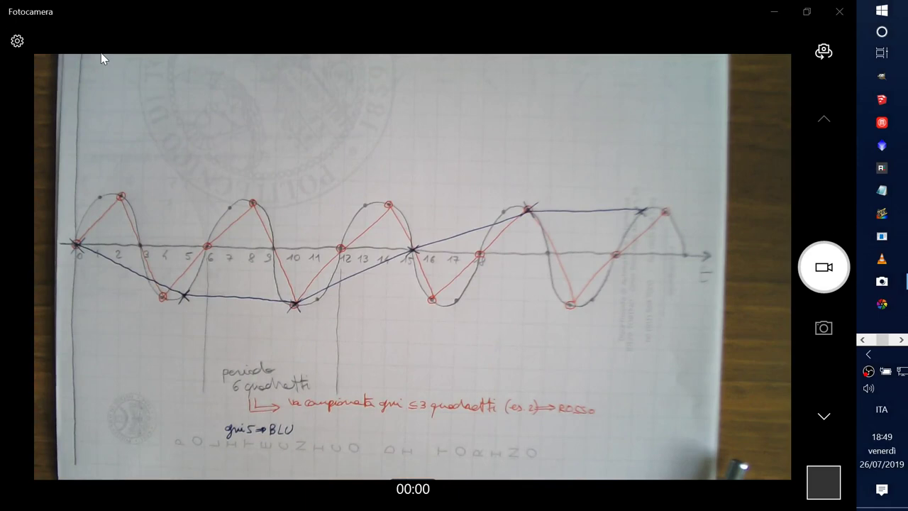
Step: Switch to the desktop with the audio_spettrogramma folder and shift its Explorer window slightly right
{"action": "key", "text": "super+Tab"}
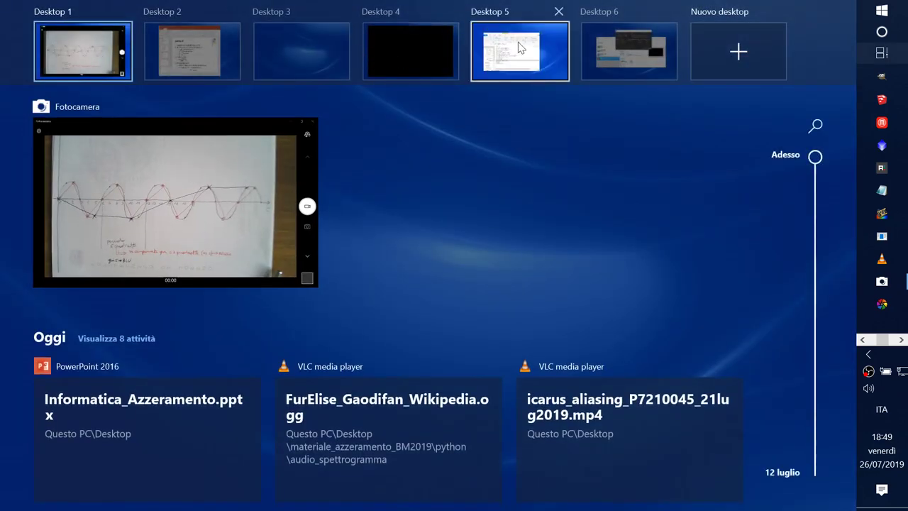
{"action": "left_click", "coordinate": [558, 51]}
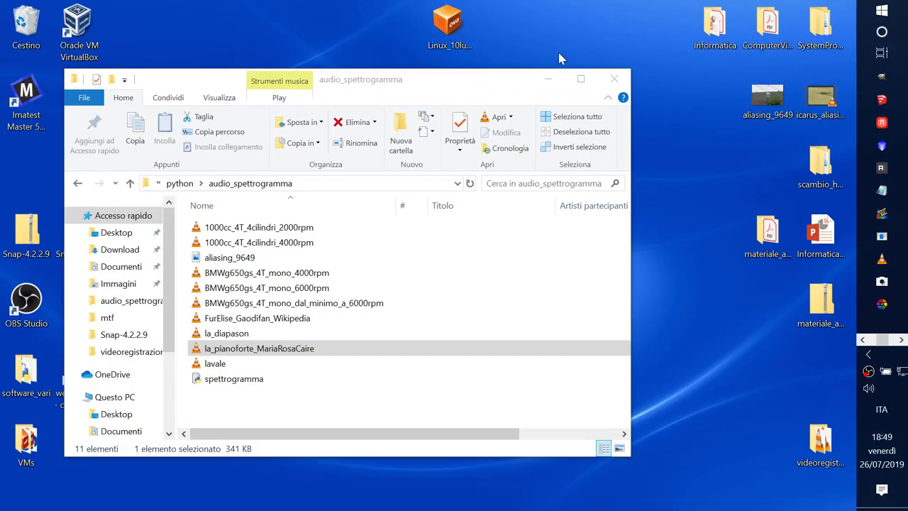
{"action": "left_click_drag", "start_coordinate": [475, 85], "coordinate": [508, 83]}
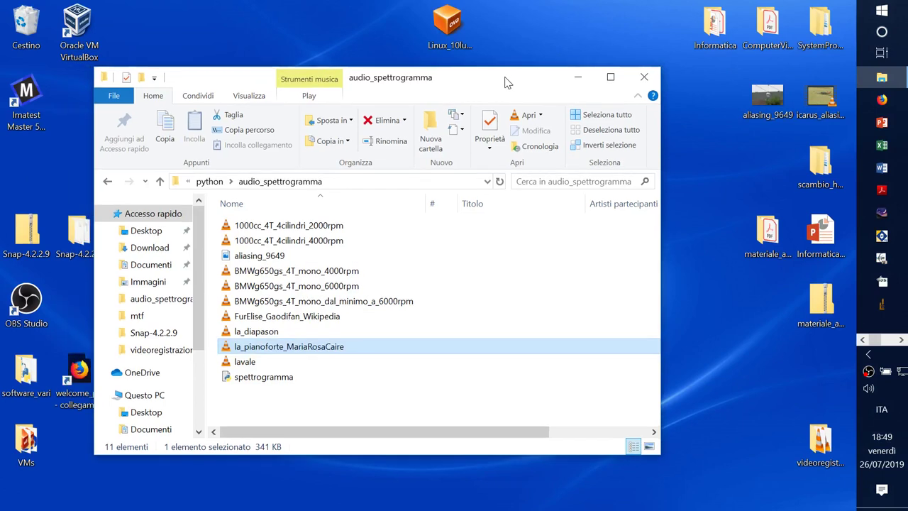
{"action": "double_click", "coordinate": [769, 97]}
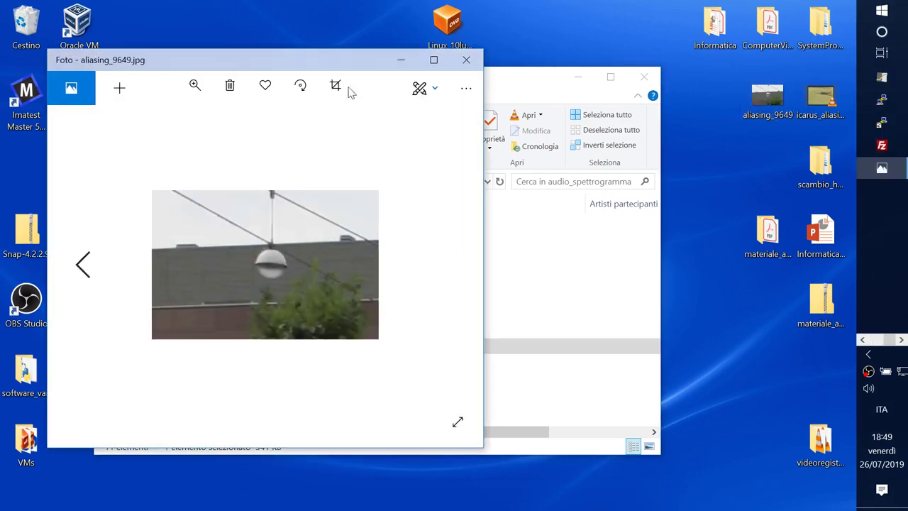
{"action": "left_click", "coordinate": [194, 85]}
{"action": "left_click", "coordinate": [196, 92]}
{"action": "left_click", "coordinate": [198, 95]}
{"action": "left_click", "coordinate": [196, 94]}
{"action": "left_click_drag", "start_coordinate": [135, 125], "coordinate": [243, 124]}
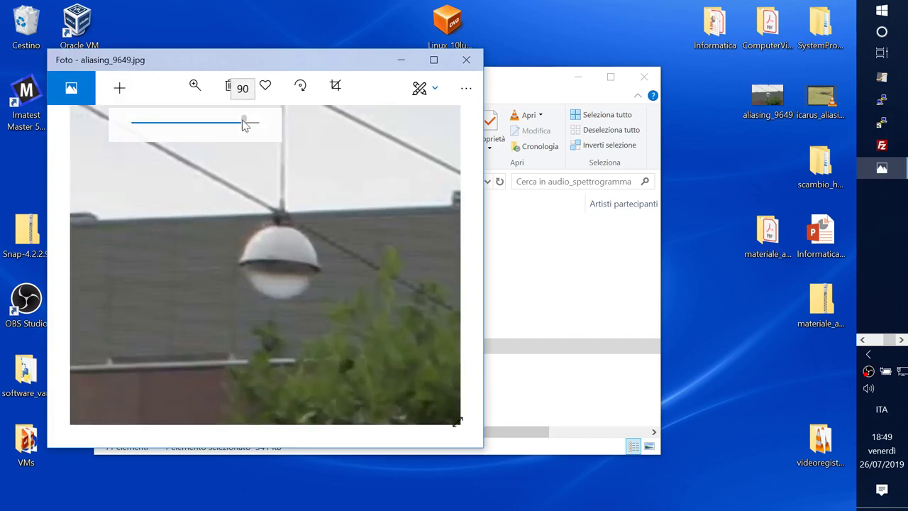
{"action": "left_click", "coordinate": [433, 60]}
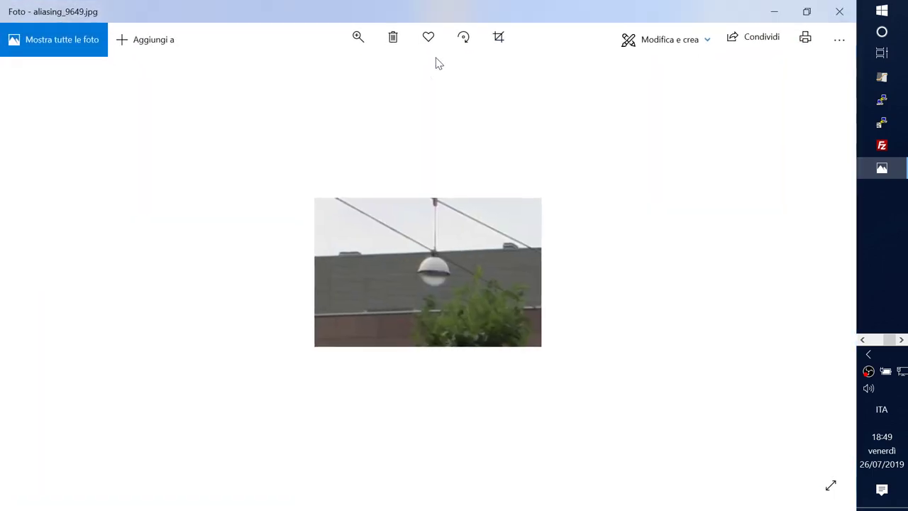
{"action": "left_click", "coordinate": [364, 50]}
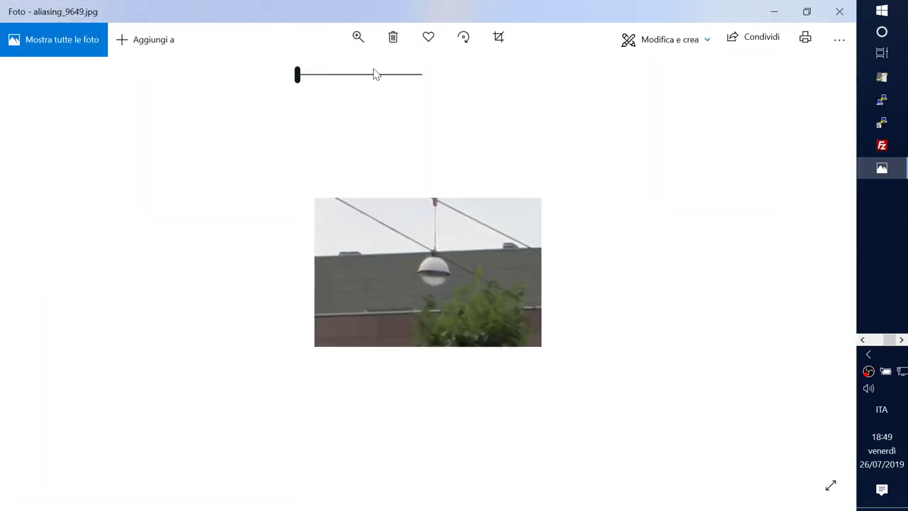
{"action": "left_click_drag", "start_coordinate": [298, 74], "coordinate": [418, 71]}
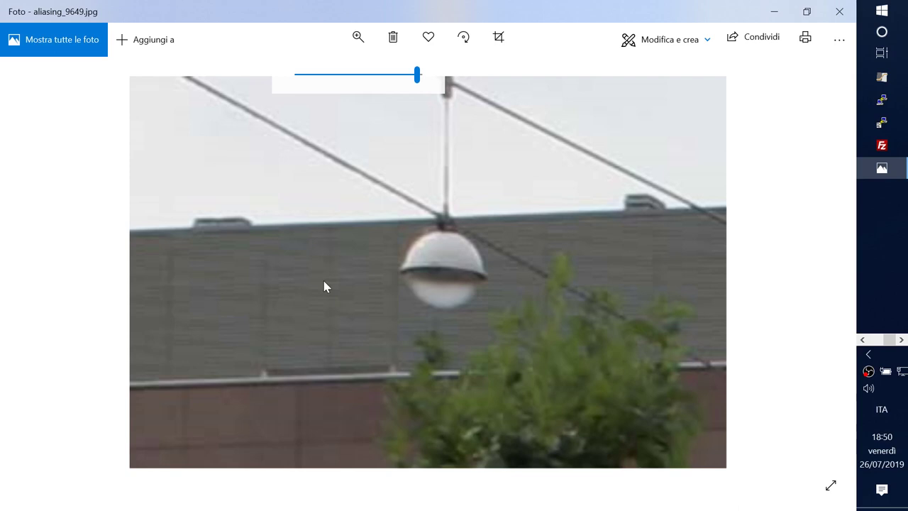
{"action": "left_click", "coordinate": [840, 11]}
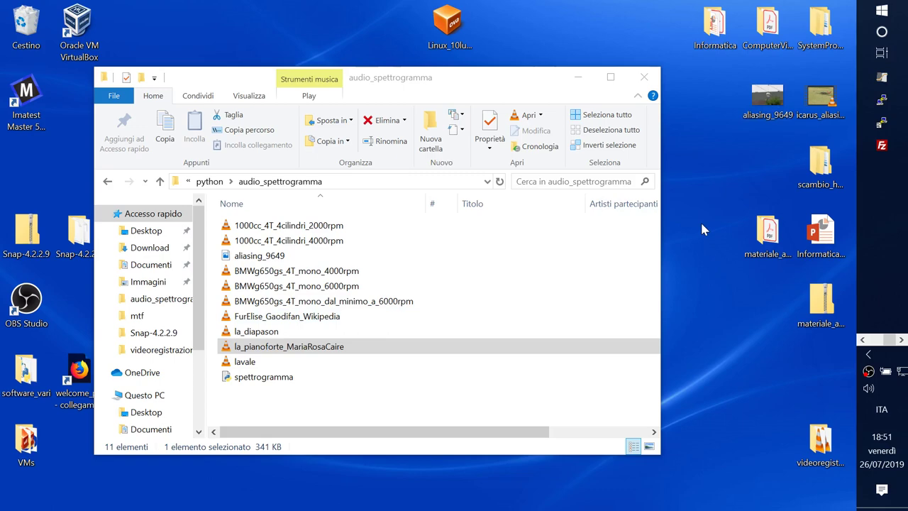
Step: Switch to the Ubuntu VirtualBox desktop and unlock the session with the account password
{"action": "key", "text": "super+Tab"}
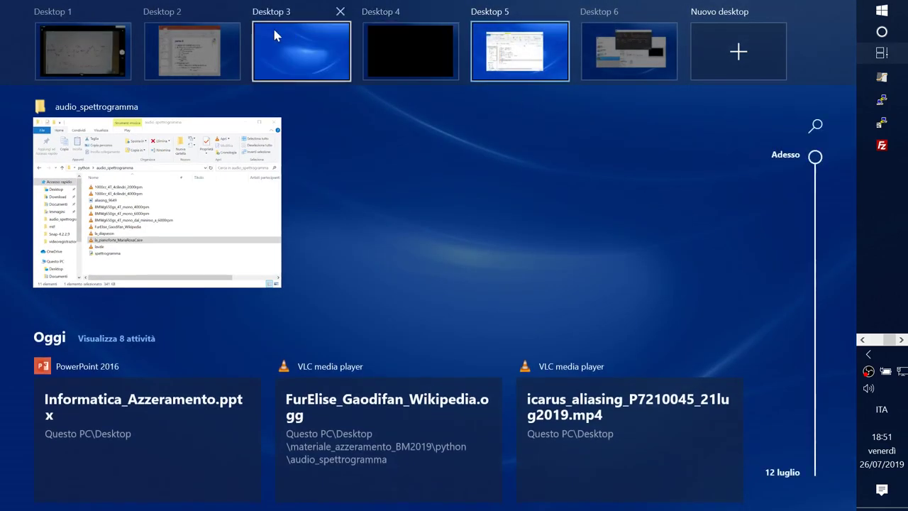
{"action": "mouse_move", "coordinate": [235, 57]}
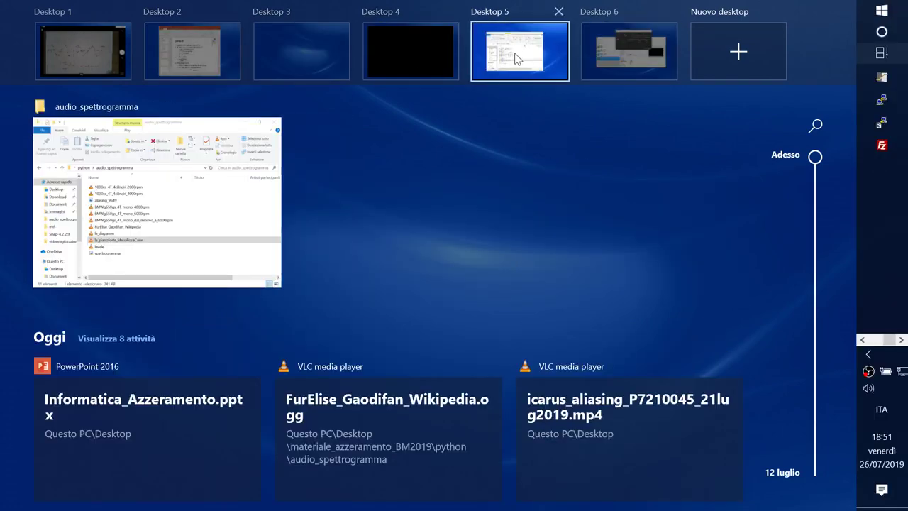
{"action": "left_click", "coordinate": [413, 57]}
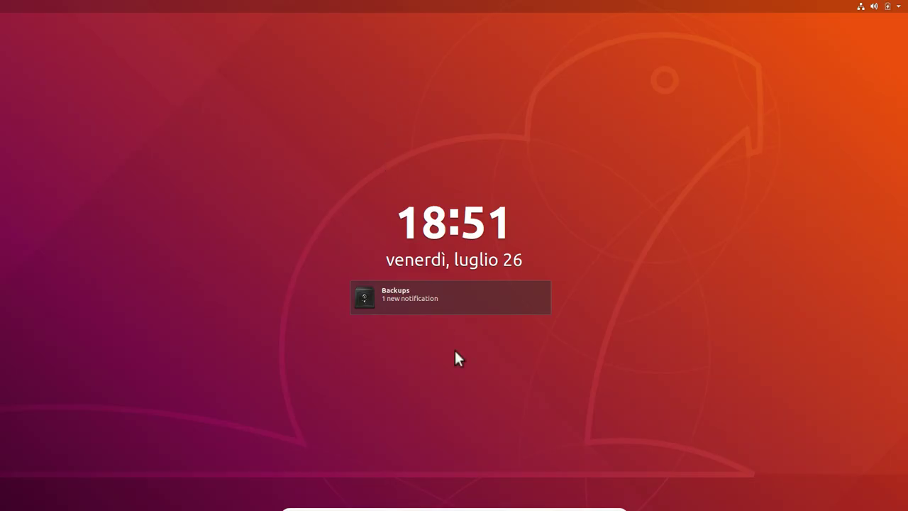
{"action": "left_click_drag", "start_coordinate": [415, 403], "coordinate": [452, 66]}
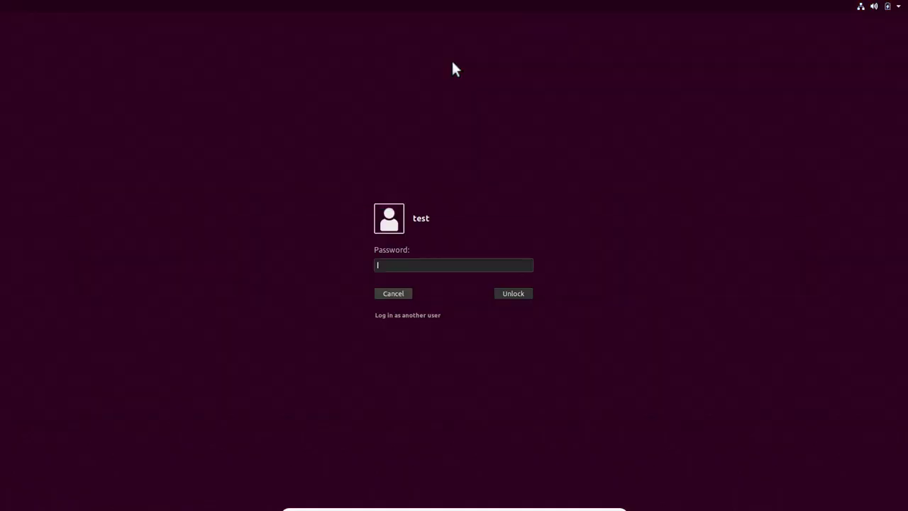
{"action": "key", "text": "Return"}
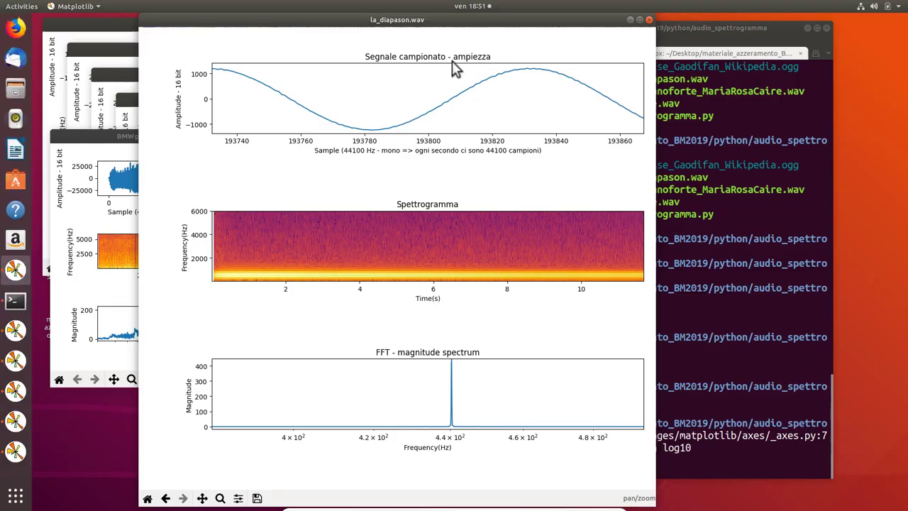
Step: Move the la_diapason.wav plots aside and run ./spettrogramma.py lavale.wav in the background
{"action": "left_click_drag", "start_coordinate": [433, 19], "coordinate": [344, 23]}
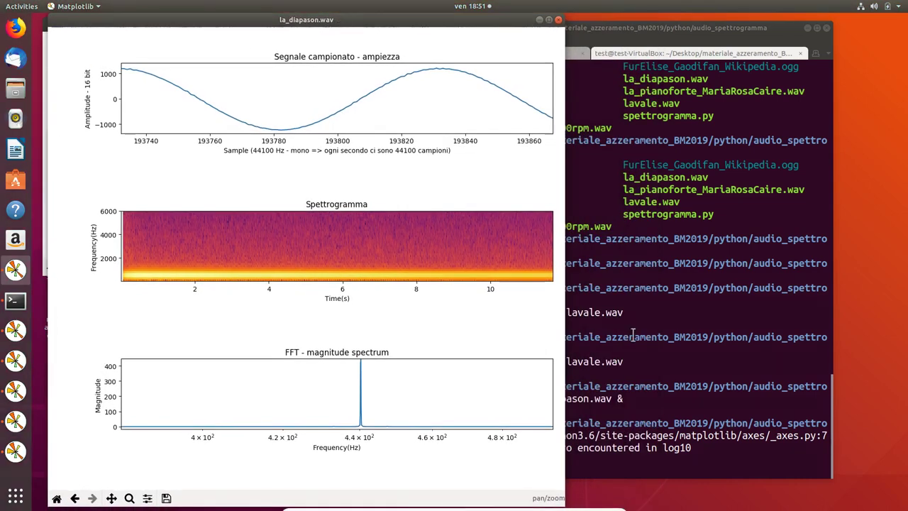
{"action": "left_click", "coordinate": [633, 335]}
{"action": "key", "text": "Return"}
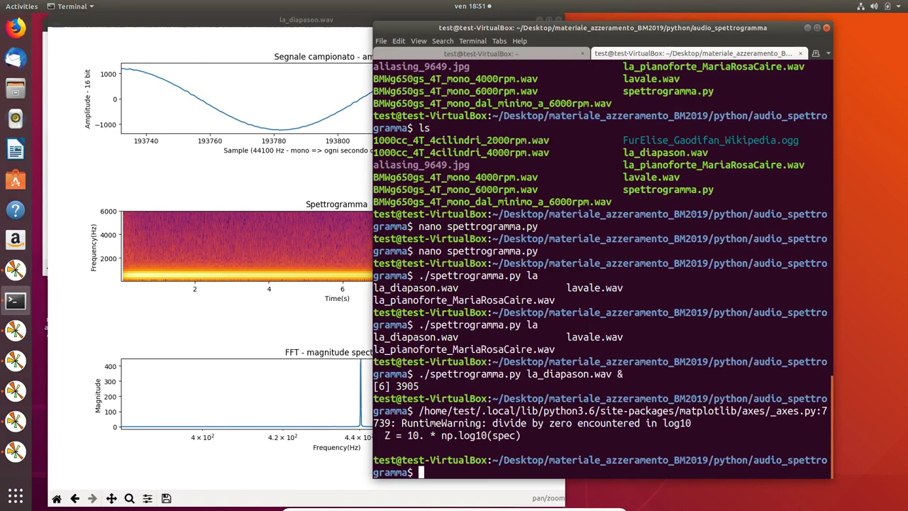
{"action": "key", "text": "Up"}
{"action": "key", "text": "BackSpace"}
{"action": "key", "text": "BackSpace"}
{"action": "key", "text": "BackSpace"}
{"action": "key", "text": "BackSpace"}
{"action": "key", "text": "BackSpace"}
{"action": "key", "text": "BackSpace"}
{"action": "key", "text": "BackSpace"}
{"action": "key", "text": "BackSpace"}
{"action": "key", "text": "BackSpace"}
{"action": "key", "text": "BackSpace"}
{"action": "key", "text": "BackSpace"}
{"action": "key", "text": "BackSpace"}
{"action": "key", "text": "BackSpace"}
{"action": "key", "text": "BackSpace"}
{"action": "key", "text": "BackSpace"}
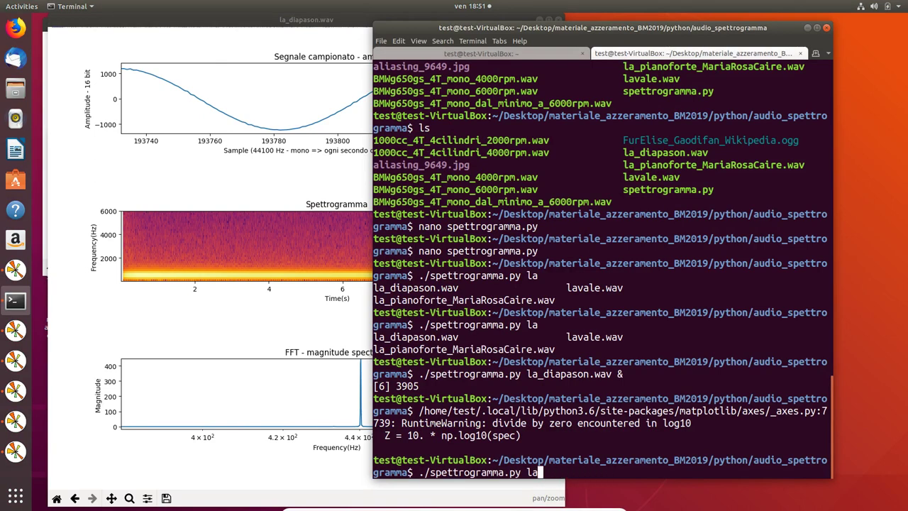
{"action": "type", "text": "va"}
{"action": "key", "text": "Tab"}
{"action": "type", "text": "&"}
{"action": "key", "text": "Return"}
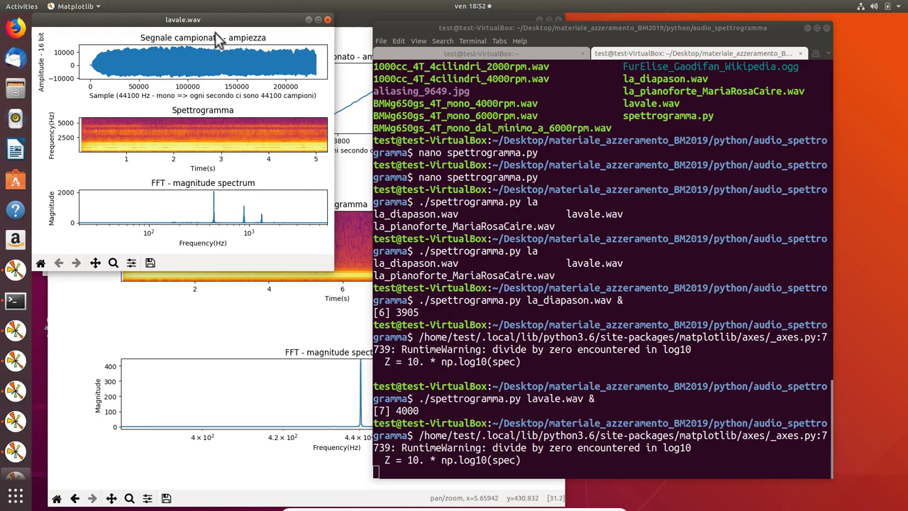
Step: Place the lavale.wav figure in front at the upper middle and enlarge it from its corner
{"action": "left_click_drag", "start_coordinate": [242, 19], "coordinate": [721, 111]}
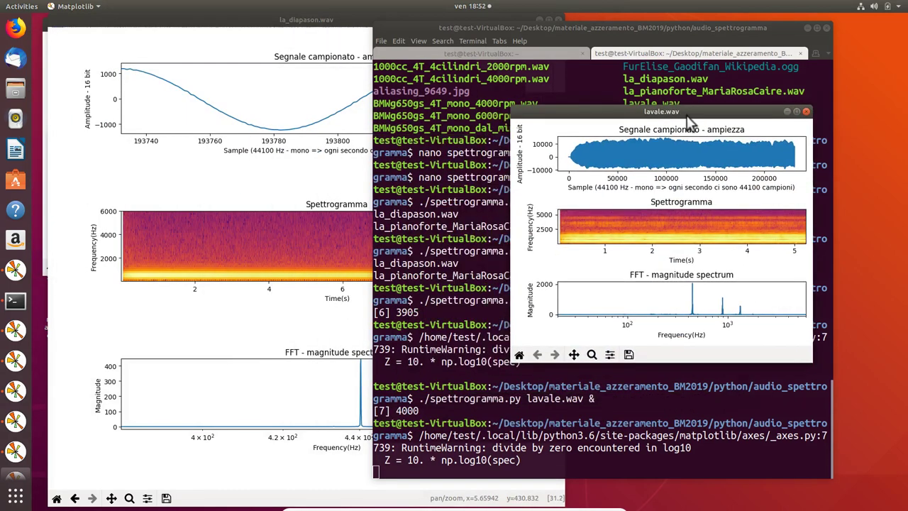
{"action": "left_click", "coordinate": [275, 22]}
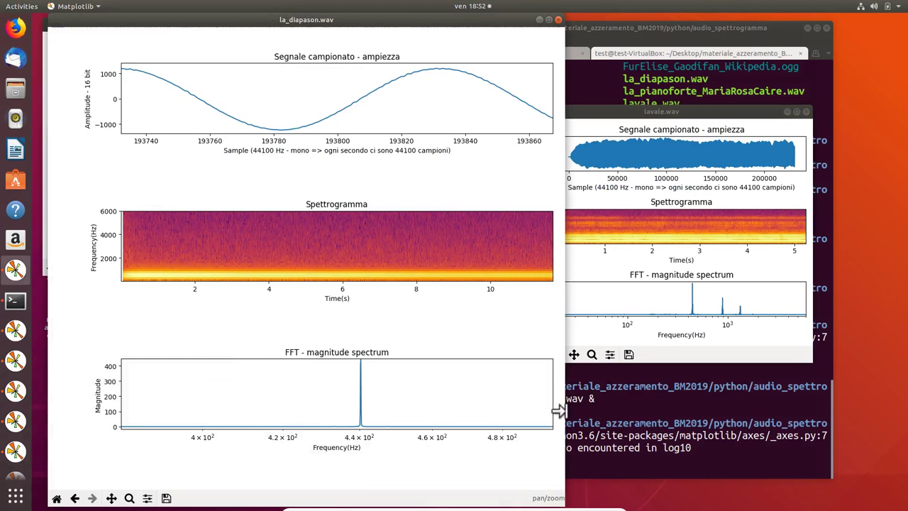
{"action": "mouse_move", "coordinate": [573, 503]}
{"action": "left_click_drag", "start_coordinate": [647, 113], "coordinate": [370, 21]}
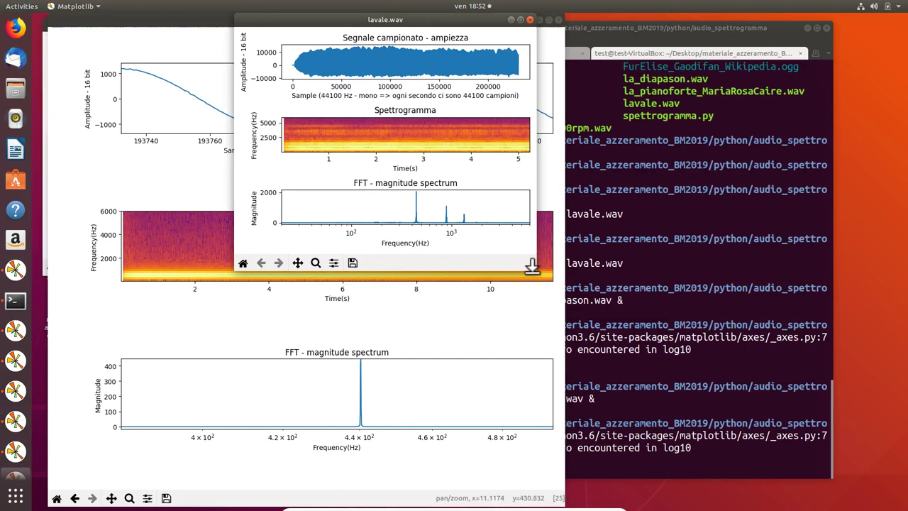
{"action": "left_click_drag", "start_coordinate": [525, 265], "coordinate": [722, 457]}
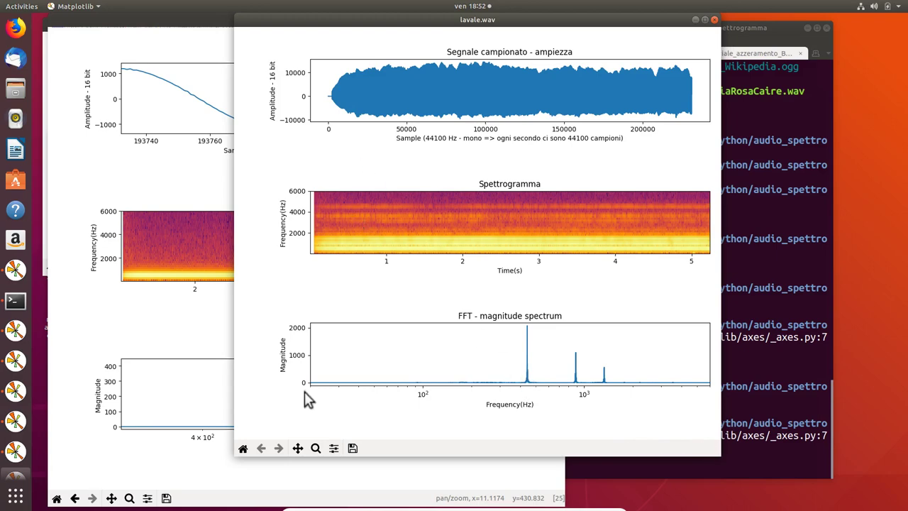
Step: Zoom the lavale.wav FFT onto the ~440 Hz peak, then onto 780–1750 Hz, restoring the full view after each
{"action": "left_click", "coordinate": [315, 448]}
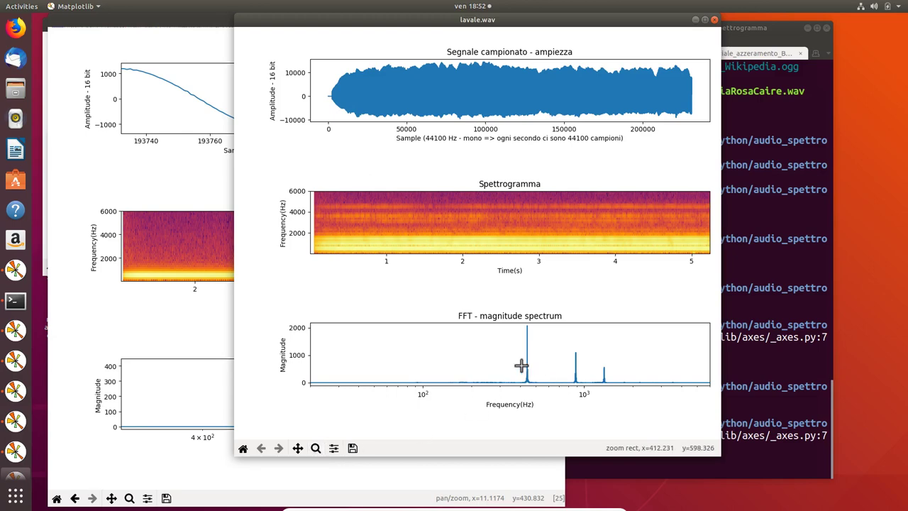
{"action": "left_click_drag", "start_coordinate": [530, 384], "coordinate": [519, 367]}
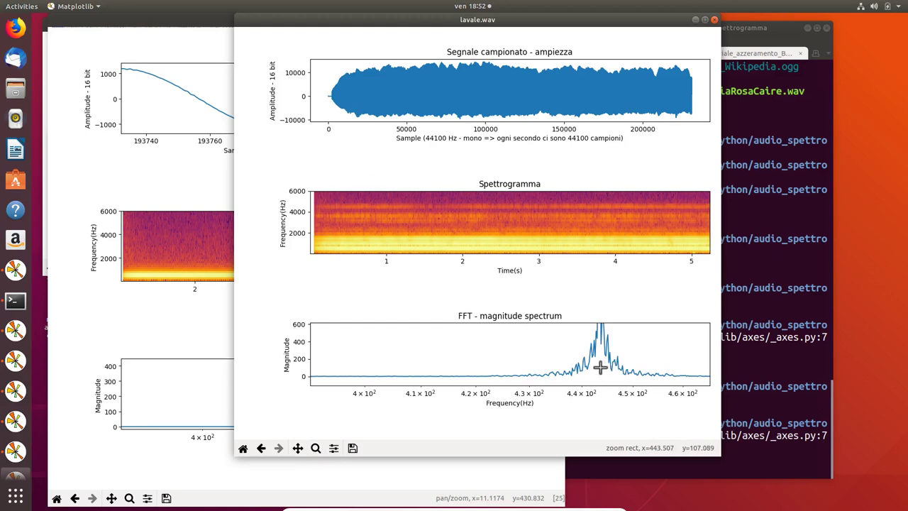
{"action": "left_click", "coordinate": [262, 448]}
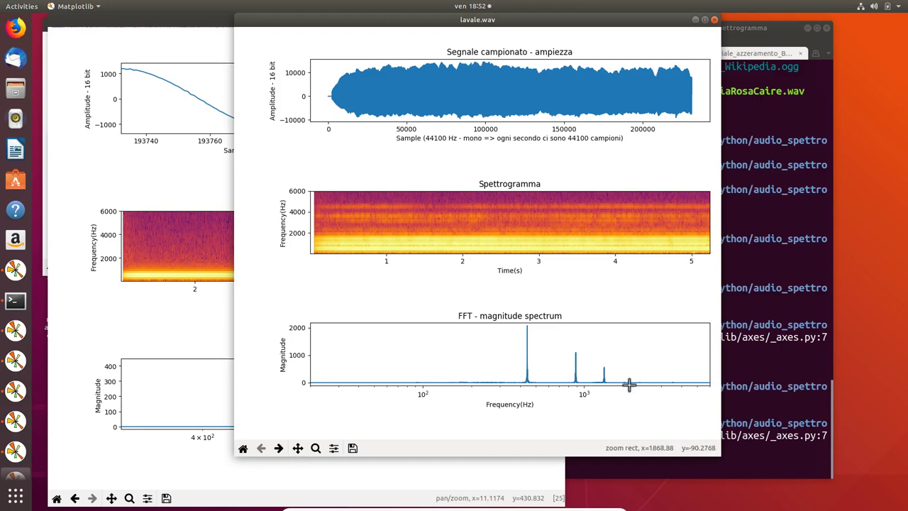
{"action": "left_click_drag", "start_coordinate": [567, 375], "coordinate": [623, 384]}
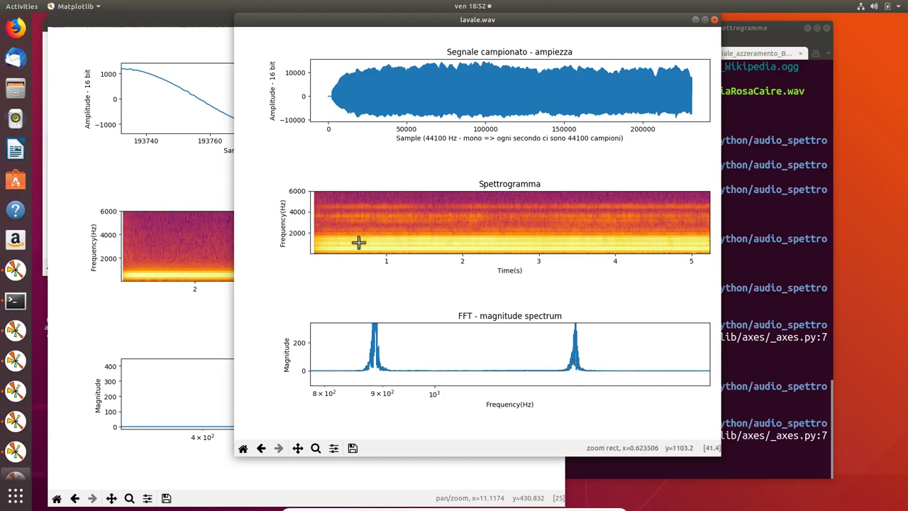
{"action": "left_click", "coordinate": [254, 450]}
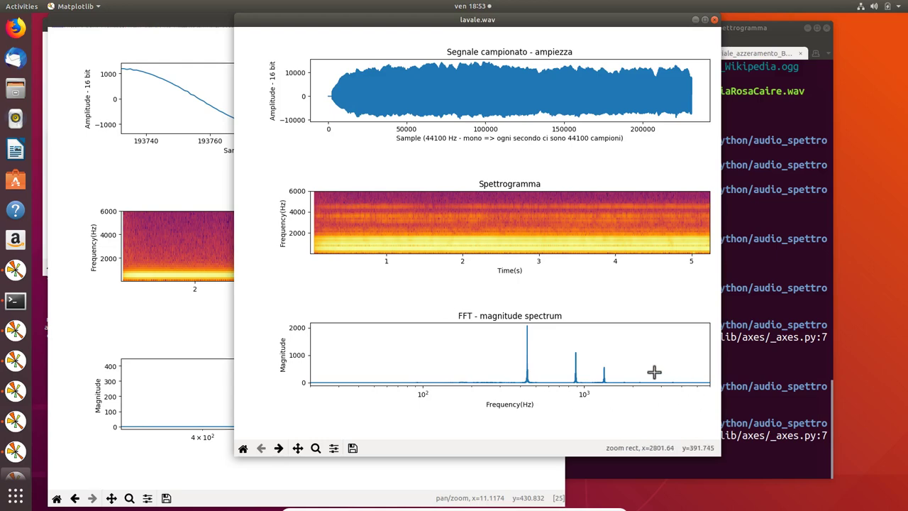
Step: Zoom the FFT spectrum to 2.7–4.7 kHz, then 4.32–4.56 kHz, and pan toward higher frequencies
{"action": "left_click_drag", "start_coordinate": [654, 376], "coordinate": [694, 385]}
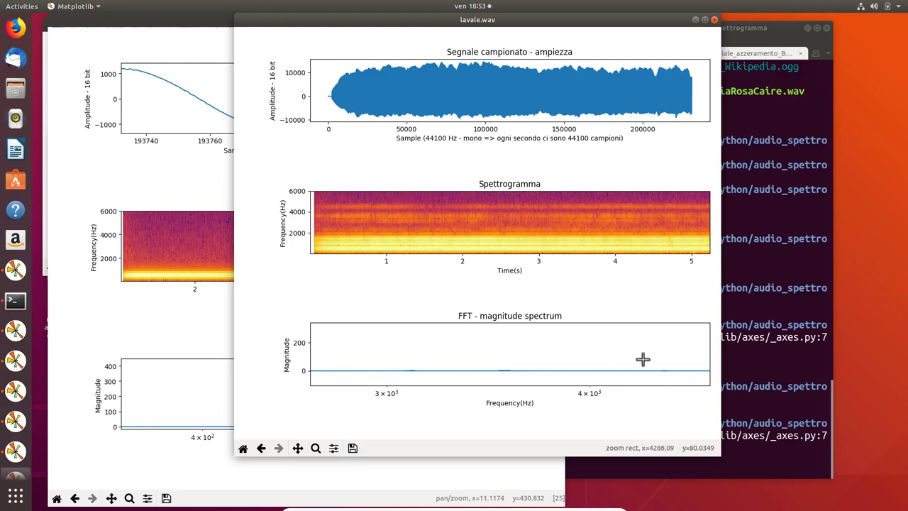
{"action": "left_click_drag", "start_coordinate": [643, 360], "coordinate": [683, 377]}
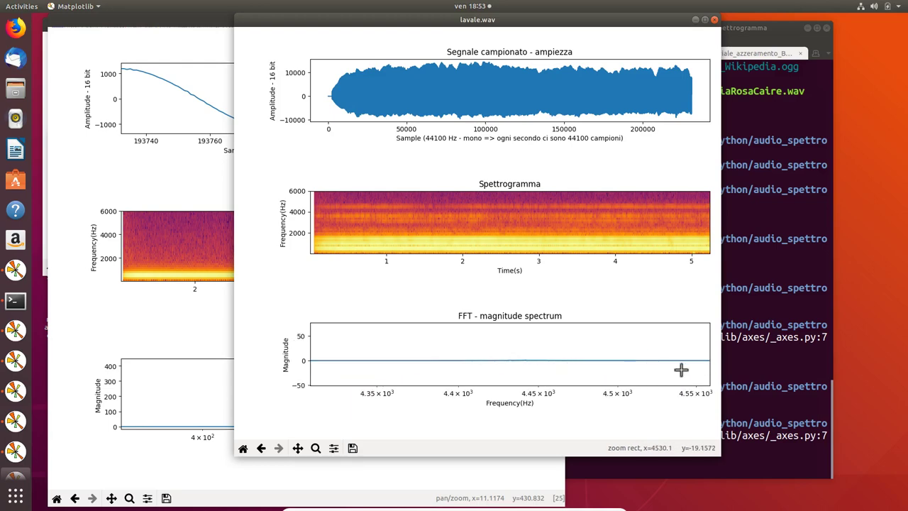
{"action": "left_click", "coordinate": [297, 448]}
{"action": "left_click_drag", "start_coordinate": [504, 358], "coordinate": [387, 357]}
{"action": "left_click_drag", "start_coordinate": [507, 351], "coordinate": [381, 347]}
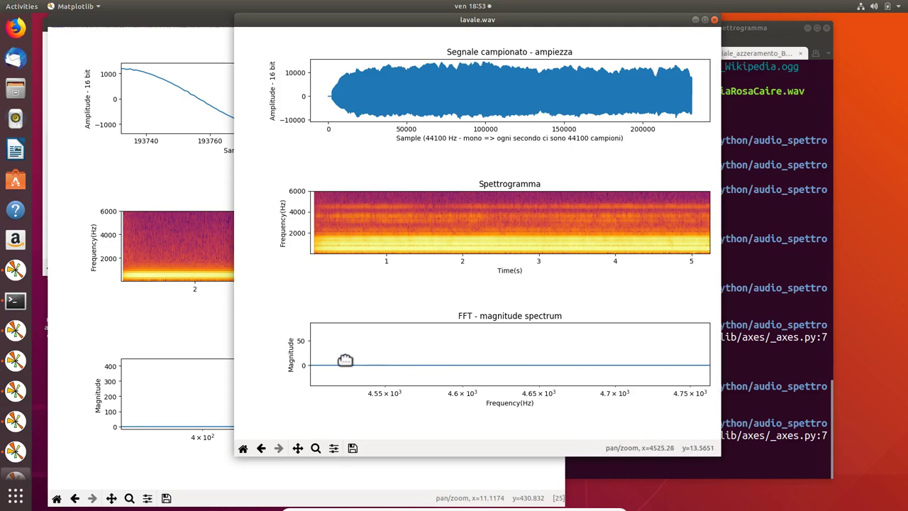
Step: Narrow the FFT magnitude to about ±10, then ±1, and pan back to roughly 4420–4630 Hz
{"action": "left_click", "coordinate": [316, 449]}
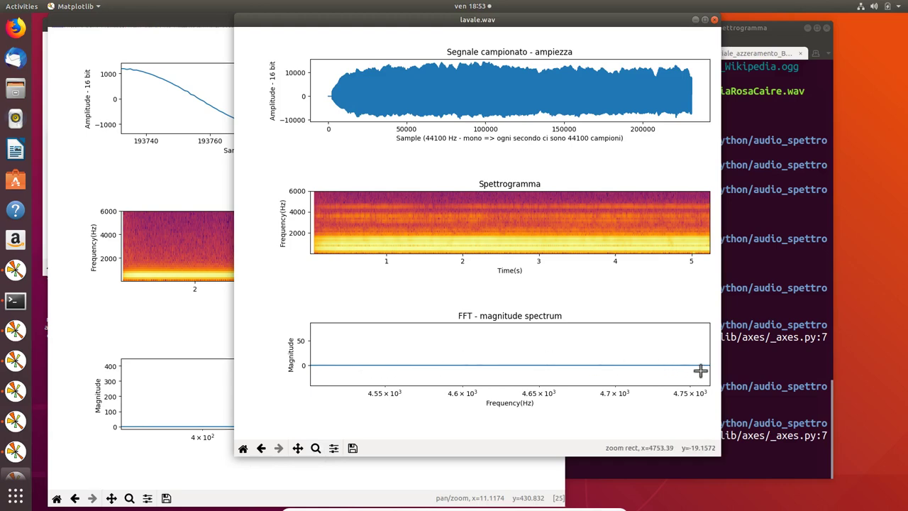
{"action": "left_click_drag", "start_coordinate": [700, 370], "coordinate": [700, 370]}
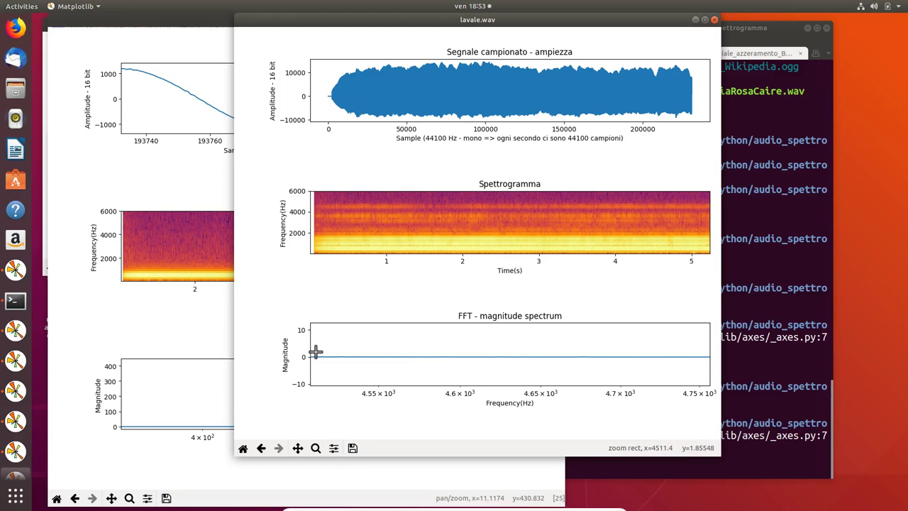
{"action": "left_click_drag", "start_coordinate": [670, 361], "coordinate": [696, 360]}
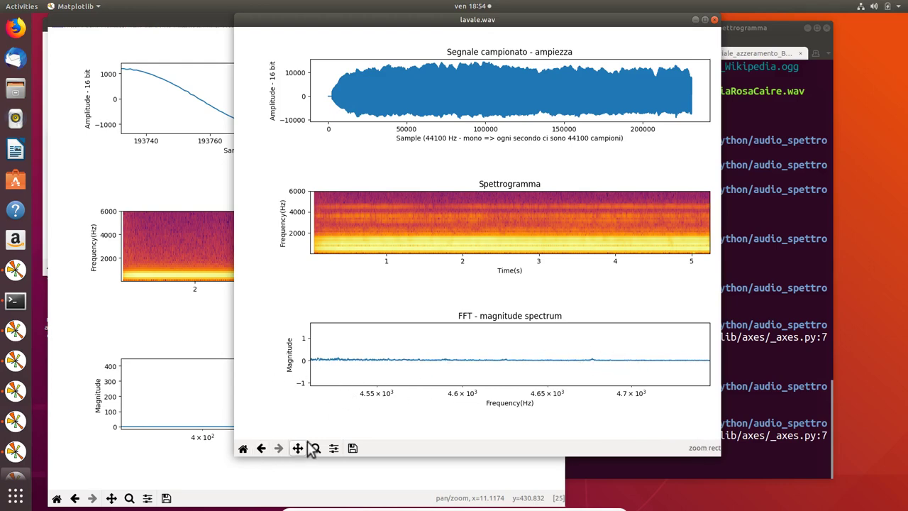
{"action": "left_click_drag", "start_coordinate": [346, 365], "coordinate": [538, 362]}
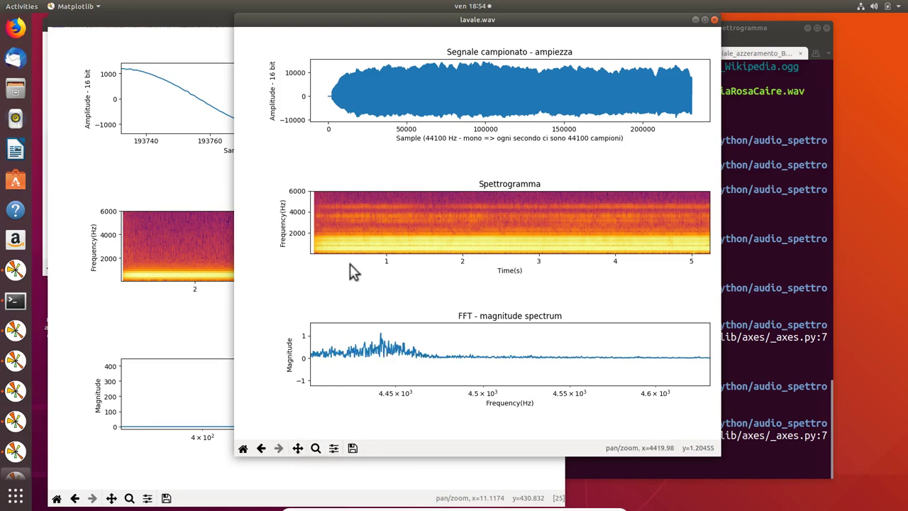
{"action": "left_click", "coordinate": [316, 449]}
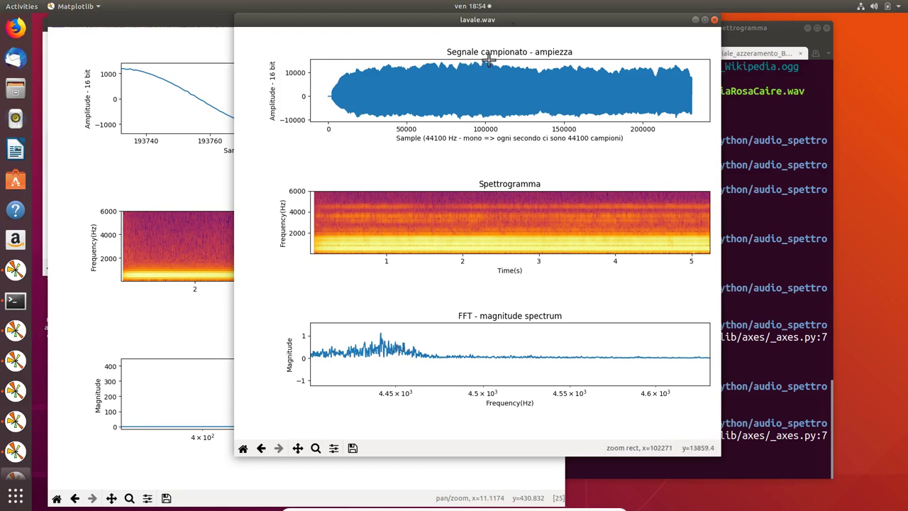
Step: Zoom the lavale.wav waveform to samples 108090–109010, then move it right and bring la_diapason.wav forward
{"action": "left_click_drag", "start_coordinate": [498, 68], "coordinate": [517, 121]}
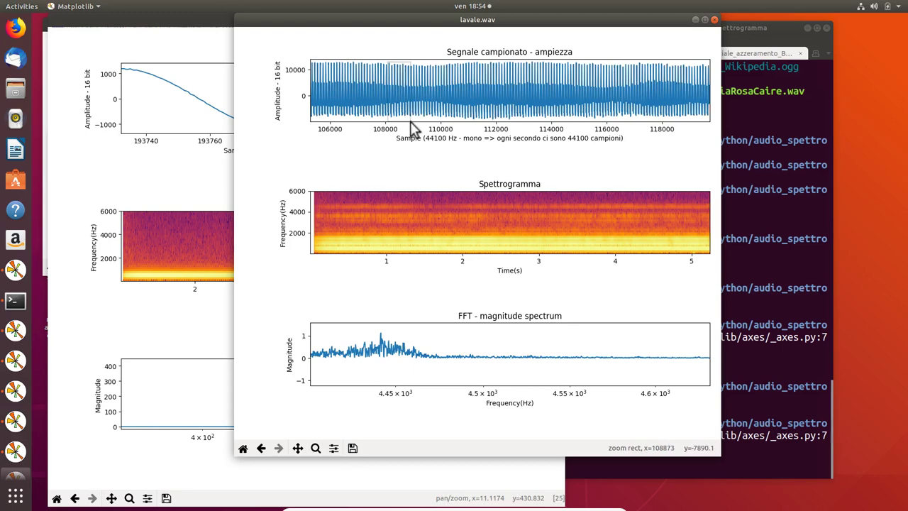
{"action": "left_click_drag", "start_coordinate": [388, 61], "coordinate": [415, 117]}
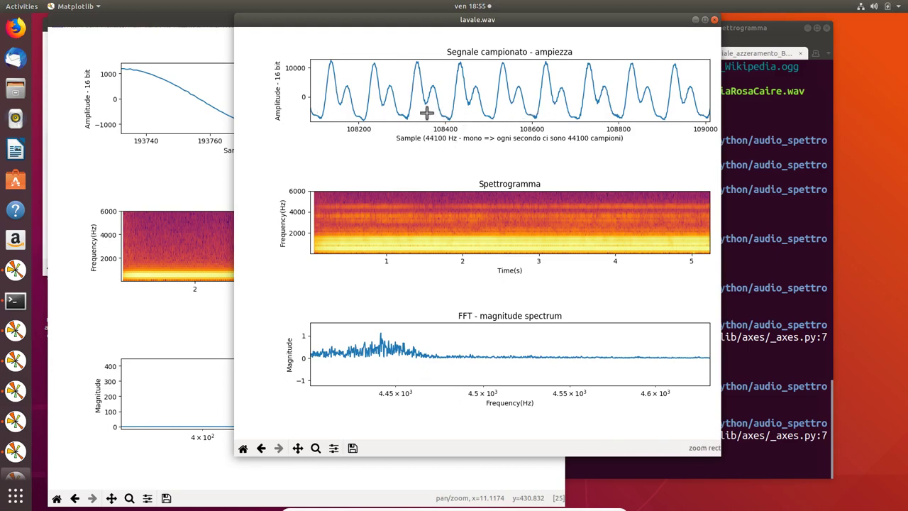
{"action": "left_click_drag", "start_coordinate": [434, 113], "coordinate": [456, 129]}
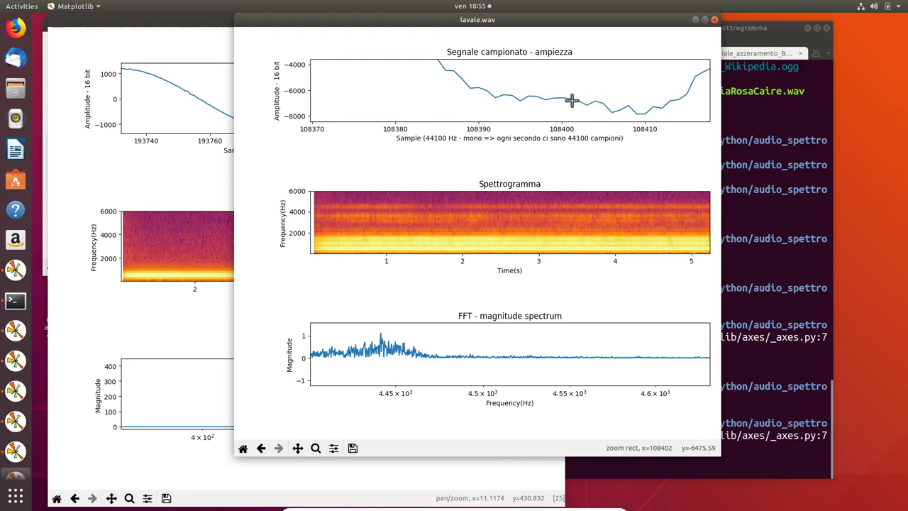
{"action": "left_click", "coordinate": [262, 448]}
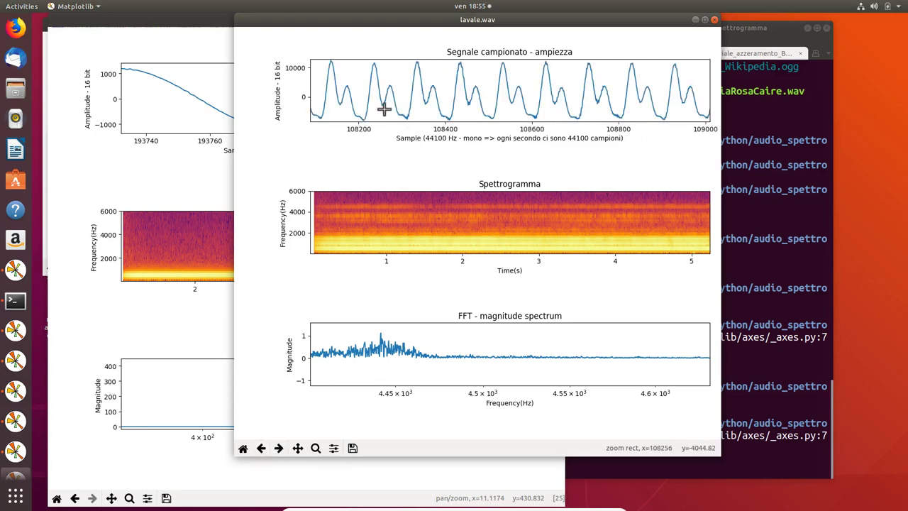
{"action": "left_click_drag", "start_coordinate": [309, 20], "coordinate": [493, 28]}
{"action": "left_click", "coordinate": [380, 16]}
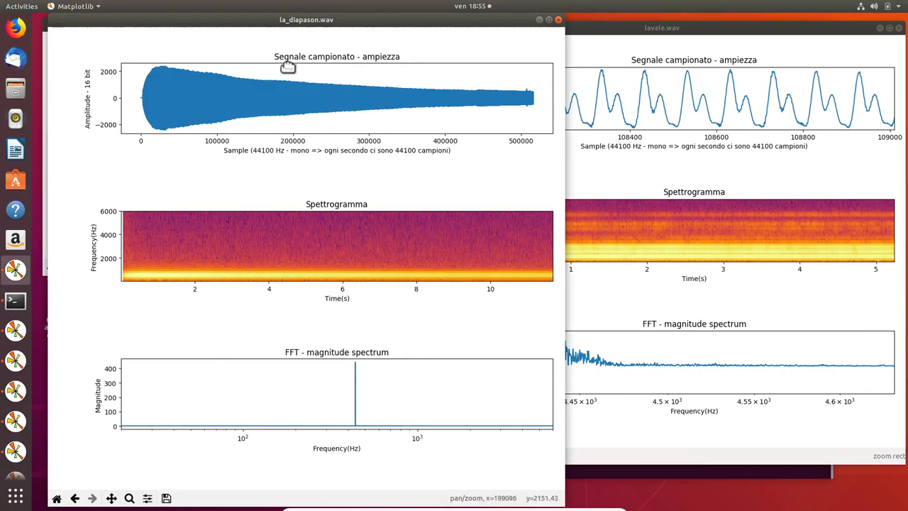
Step: Zoom the la_diapason.wav waveform to samples 193000–220000, then onto sine cycles near sample 204000
{"action": "left_click", "coordinate": [130, 498]}
{"action": "left_click_drag", "start_coordinate": [289, 78], "coordinate": [309, 124]}
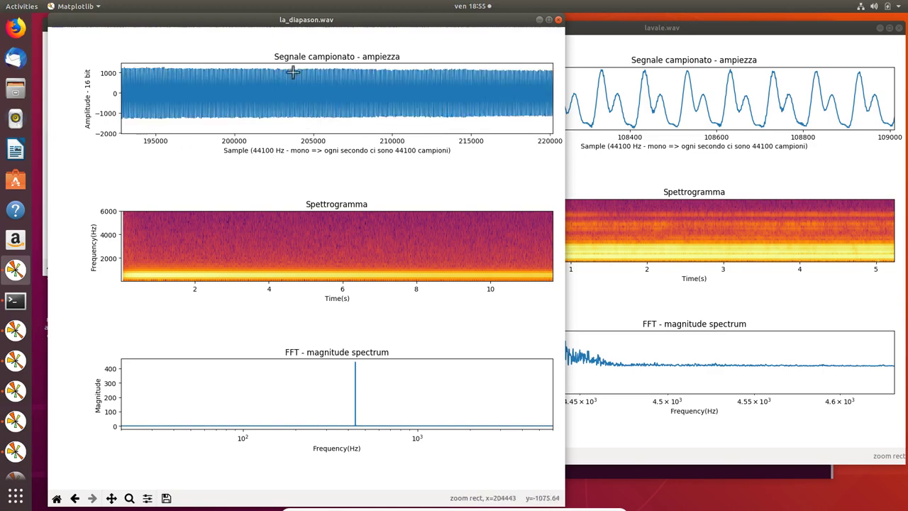
{"action": "left_click_drag", "start_coordinate": [305, 110], "coordinate": [311, 124]}
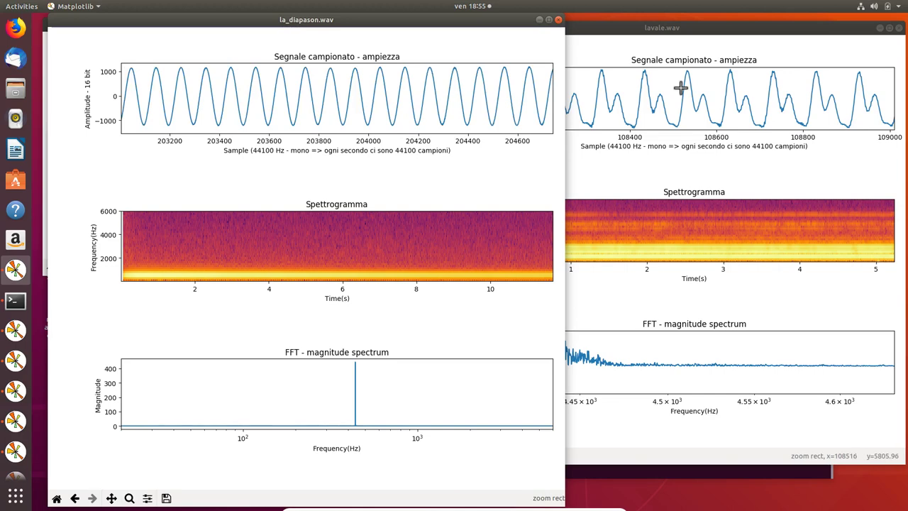
{"action": "left_click", "coordinate": [723, 30]}
{"action": "left_click_drag", "start_coordinate": [723, 29], "coordinate": [620, 59]}
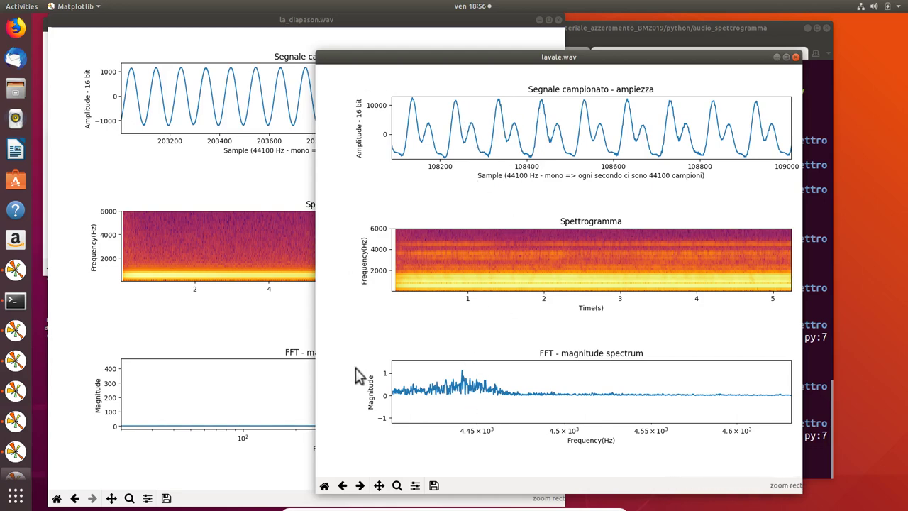
{"action": "left_click_drag", "start_coordinate": [502, 60], "coordinate": [305, 62]}
{"action": "left_click", "coordinate": [667, 198]}
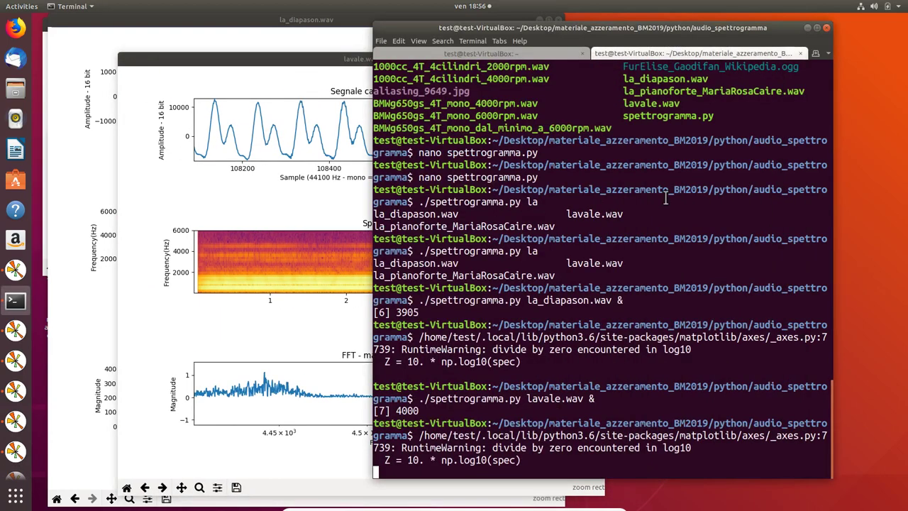
{"action": "key", "text": "Return"}
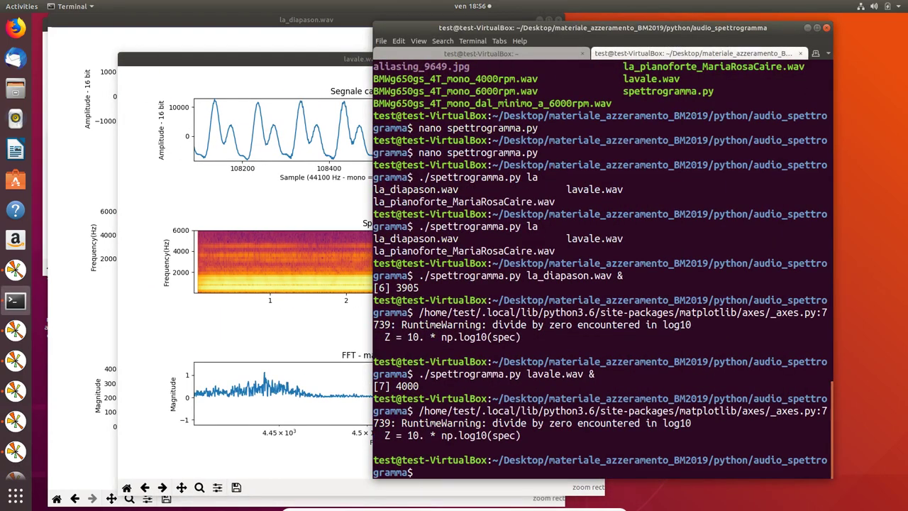
{"action": "key", "text": "Up"}
{"action": "key", "text": "BackSpace"}
{"action": "key", "text": "BackSpace"}
{"action": "key", "text": "BackSpace"}
{"action": "key", "text": "BackSpace"}
{"action": "key", "text": "BackSpace"}
{"action": "key", "text": "BackSpace"}
{"action": "key", "text": "BackSpace"}
{"action": "key", "text": "BackSpace"}
{"action": "key", "text": "BackSpace"}
{"action": "key", "text": "BackSpace"}
{"action": "type", "text": "_p"}
{"action": "key", "text": "Tab"}
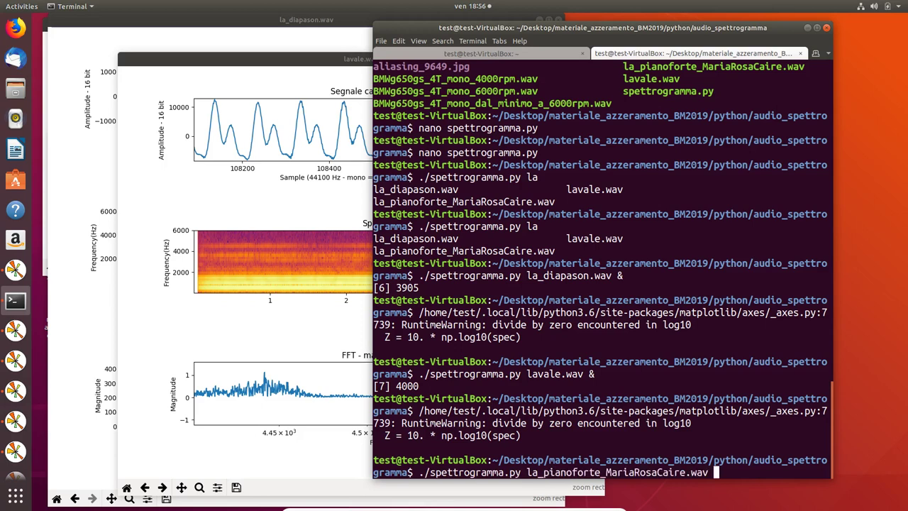
{"action": "type", "text": "&"}
{"action": "key", "text": "Return"}
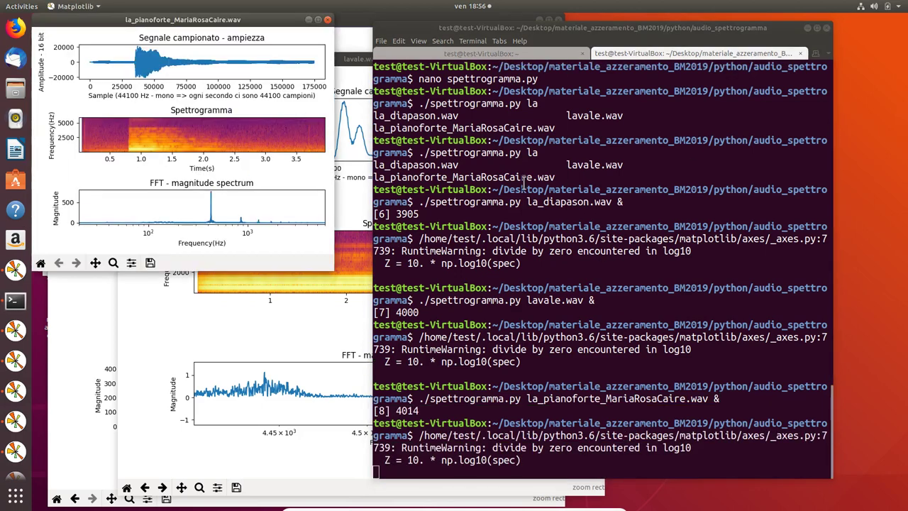
Step: Move the piano plot window over the terminal and enlarge it from its corner
{"action": "left_click_drag", "start_coordinate": [156, 20], "coordinate": [512, 42]}
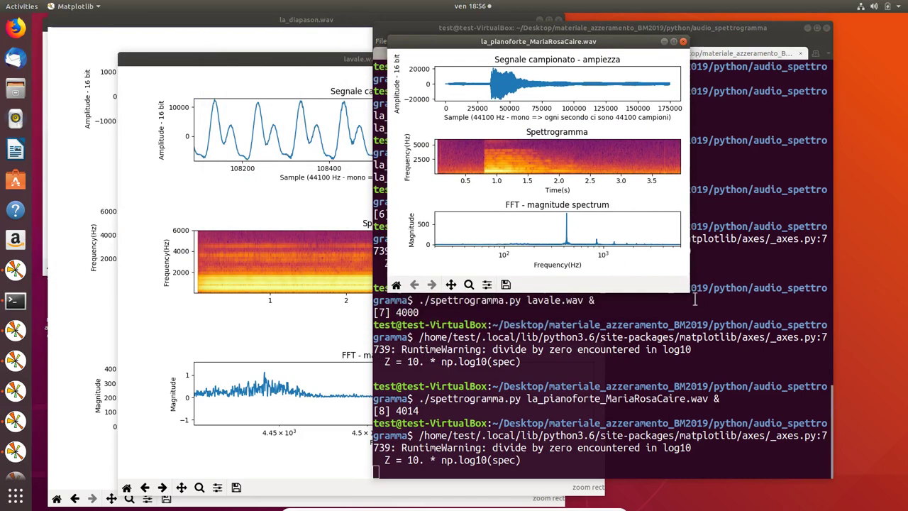
{"action": "left_click_drag", "start_coordinate": [682, 284], "coordinate": [795, 463]}
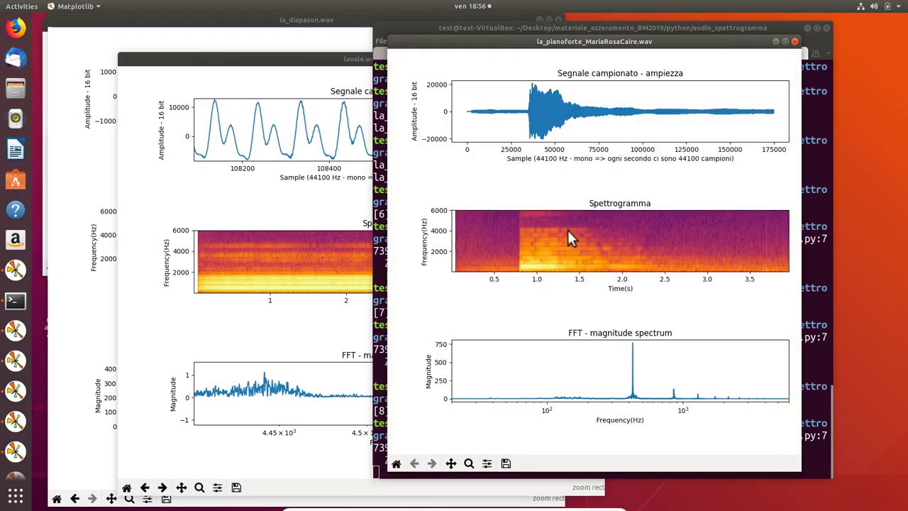
{"action": "left_click_drag", "start_coordinate": [468, 43], "coordinate": [463, 60]}
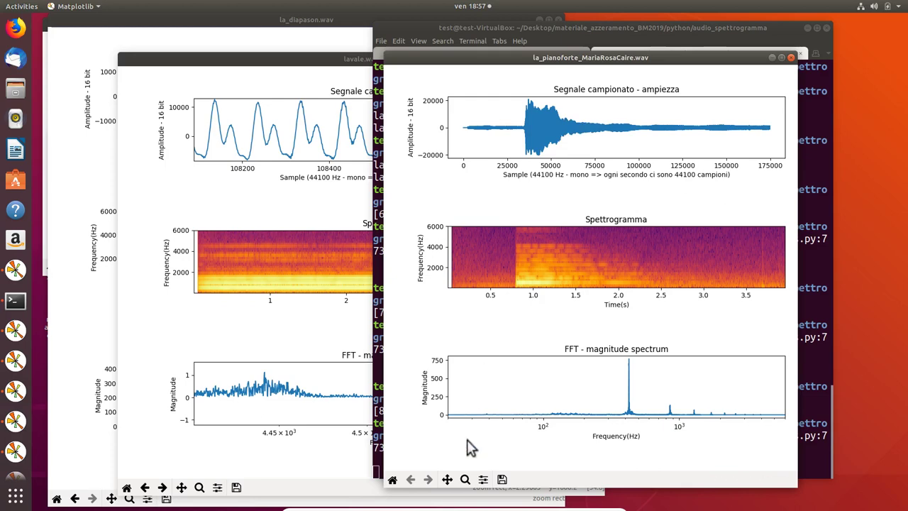
Step: Zoom the piano waveform to samples 54000–58800, then narrow it to samples 55460–55520
{"action": "left_click", "coordinate": [465, 479]}
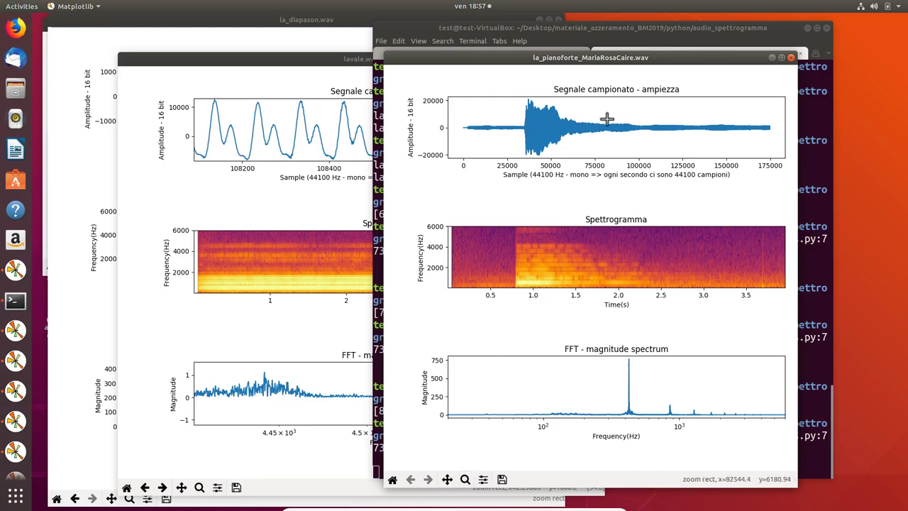
{"action": "left_click_drag", "start_coordinate": [560, 110], "coordinate": [566, 148]}
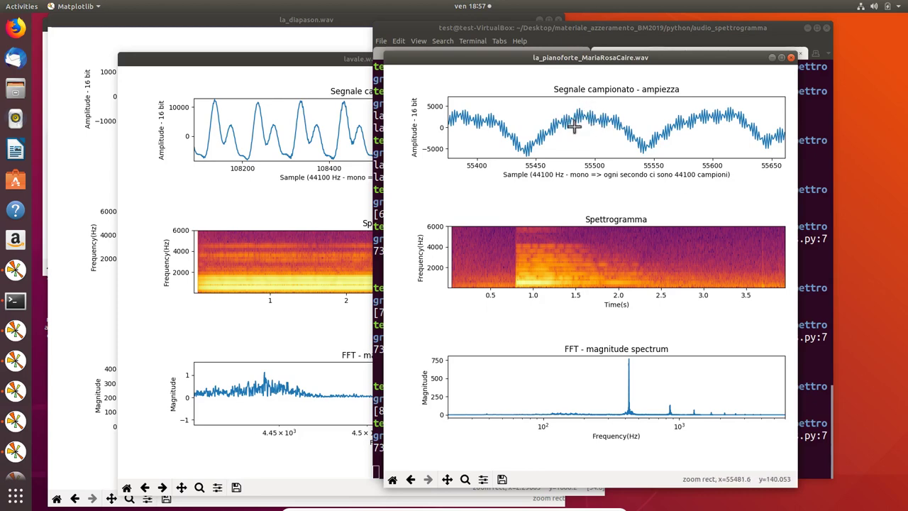
{"action": "left_click_drag", "start_coordinate": [566, 106], "coordinate": [587, 126]}
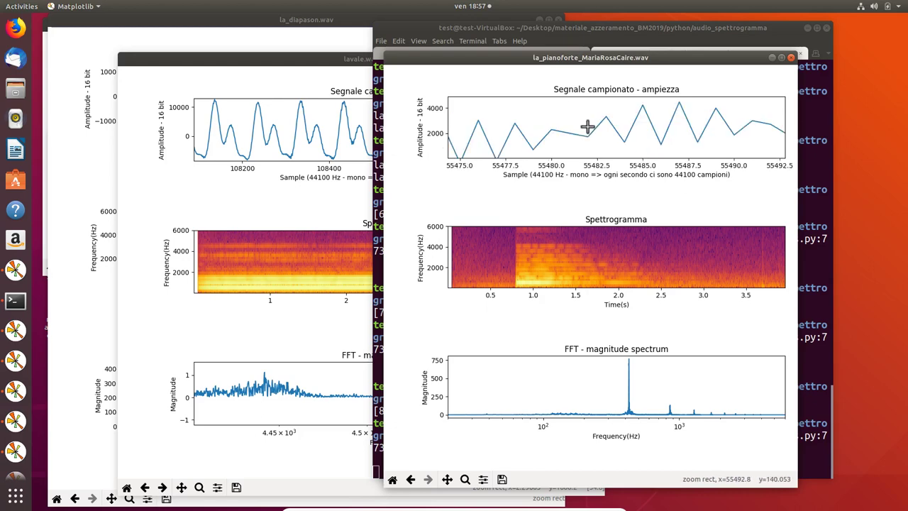
{"action": "left_click", "coordinate": [410, 480]}
{"action": "left_click_drag", "start_coordinate": [610, 132], "coordinate": [621, 132]}
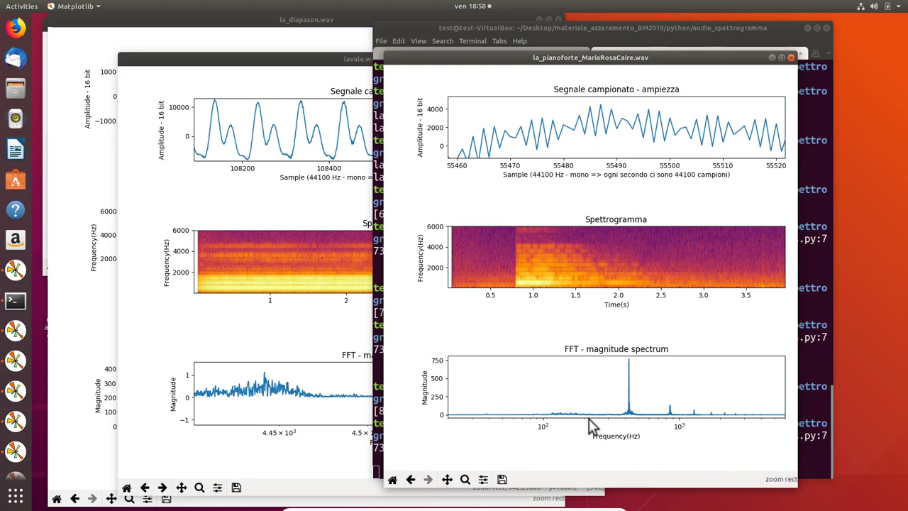
Step: Zoom the piano FFT onto 85–230 Hz, then the 440 Hz peak, backing out each time, then 800–3500 Hz
{"action": "left_click_drag", "start_coordinate": [593, 426], "coordinate": [588, 425]}
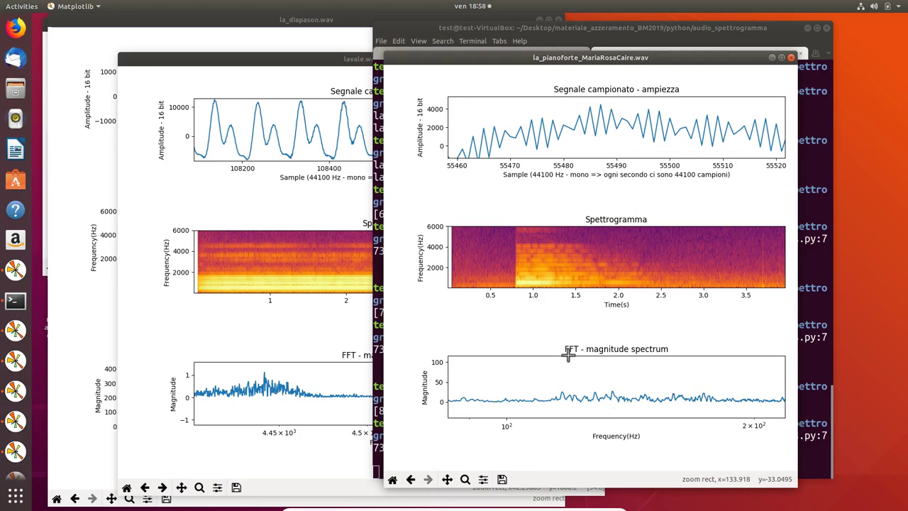
{"action": "left_click", "coordinate": [410, 480]}
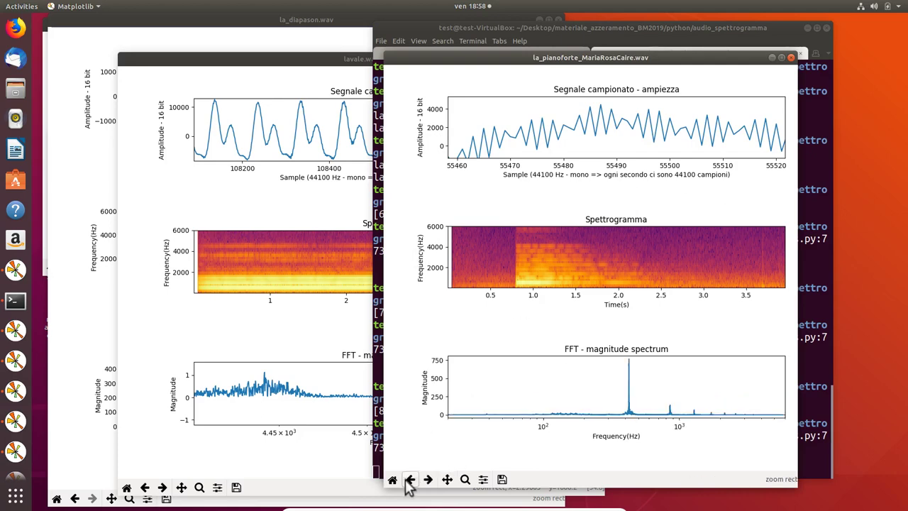
{"action": "left_click_drag", "start_coordinate": [618, 399], "coordinate": [645, 424]}
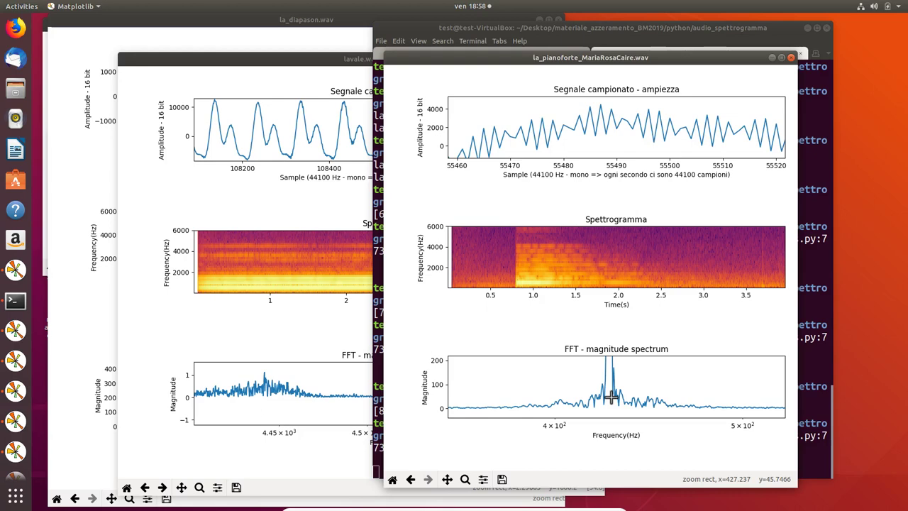
{"action": "left_click", "coordinate": [411, 481]}
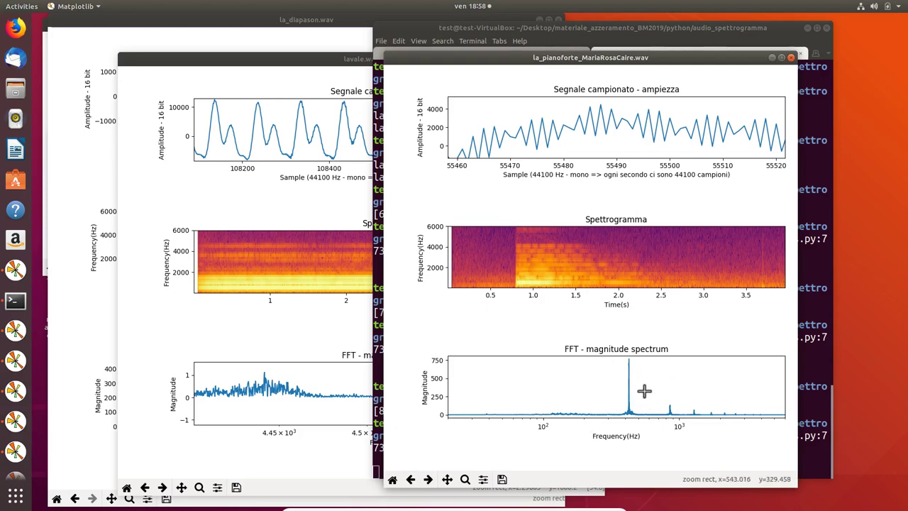
{"action": "left_click_drag", "start_coordinate": [661, 404], "coordinate": [760, 421]}
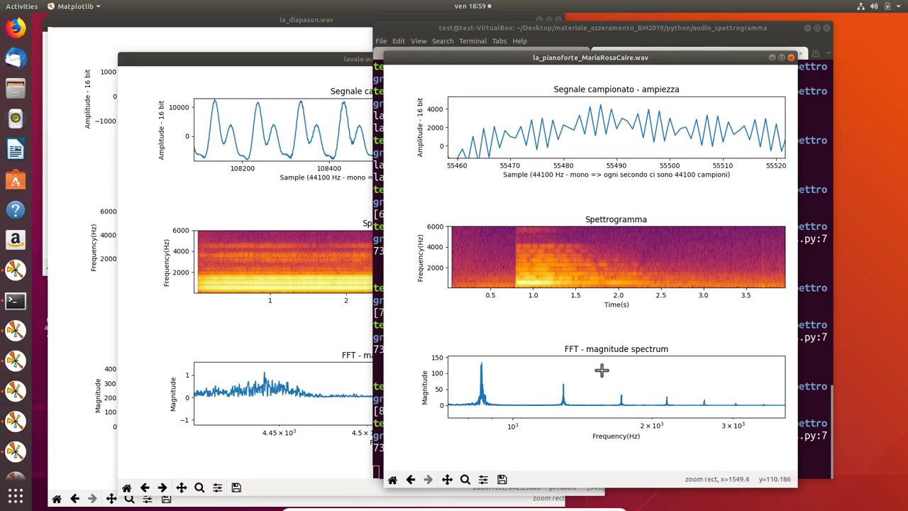
Step: Raise the lavale.wav, then la_diapason.wav, then piano plot windows, leaving the piano plots in front
{"action": "left_click", "coordinate": [284, 361]}
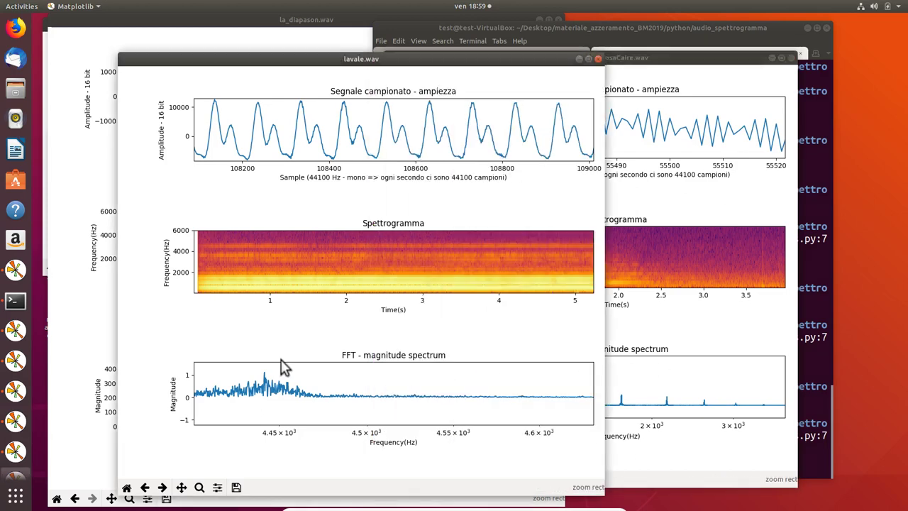
{"action": "left_click", "coordinate": [82, 327]}
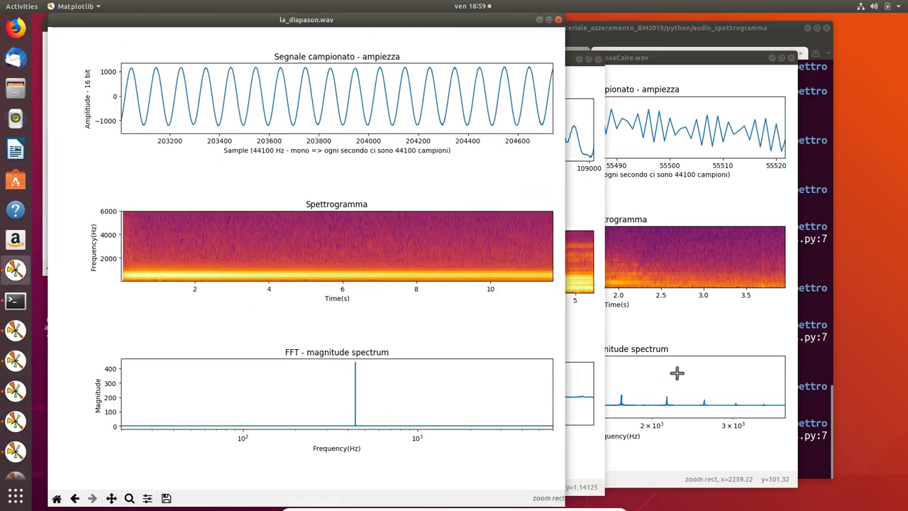
{"action": "left_click", "coordinate": [726, 356]}
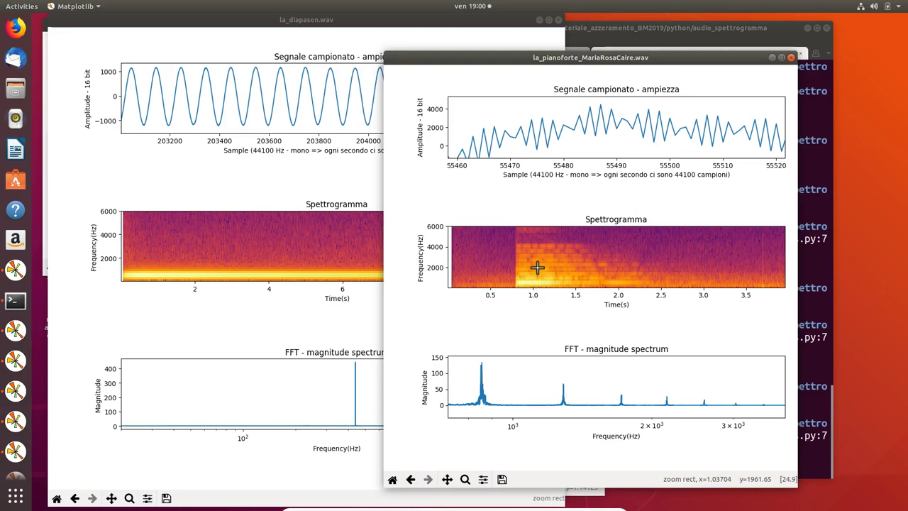
Step: View the Camera app on Desktop 1, then return to the overview of all six virtual desktops
{"action": "key", "text": "super+Tab"}
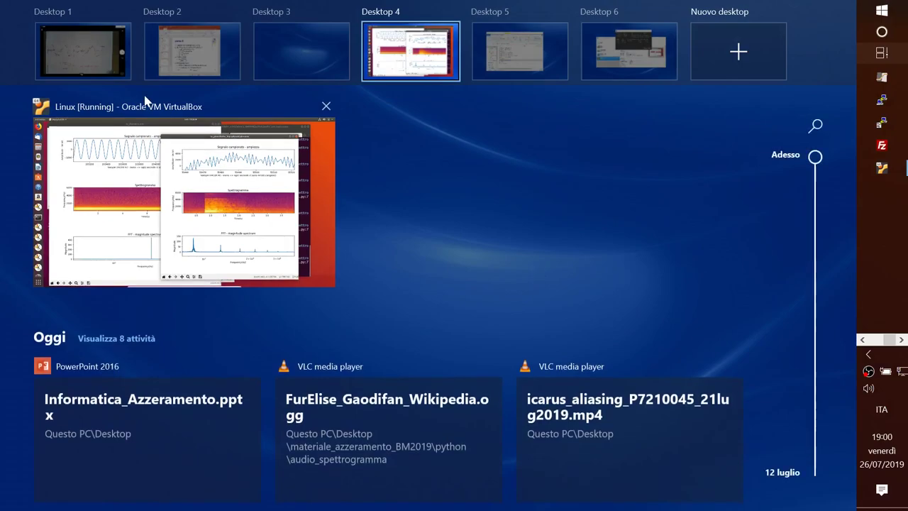
{"action": "left_click", "coordinate": [78, 52]}
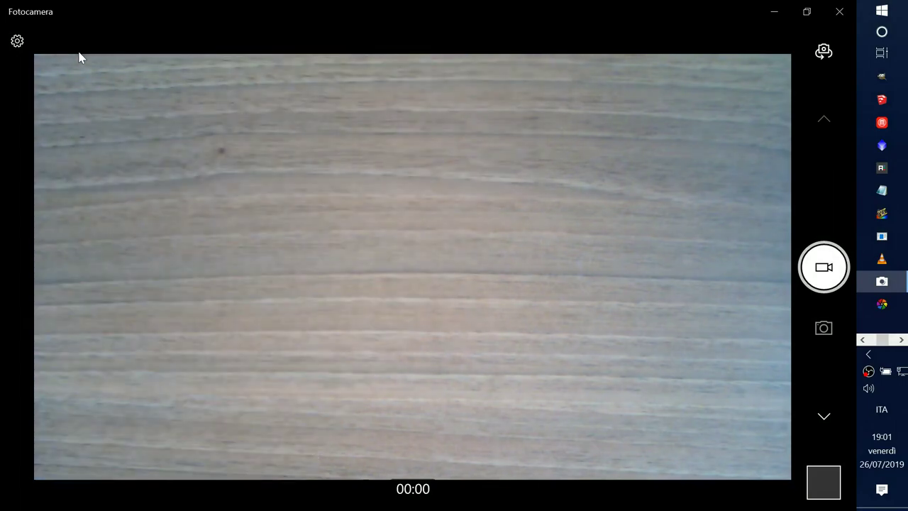
{"action": "key", "text": "super+Tab"}
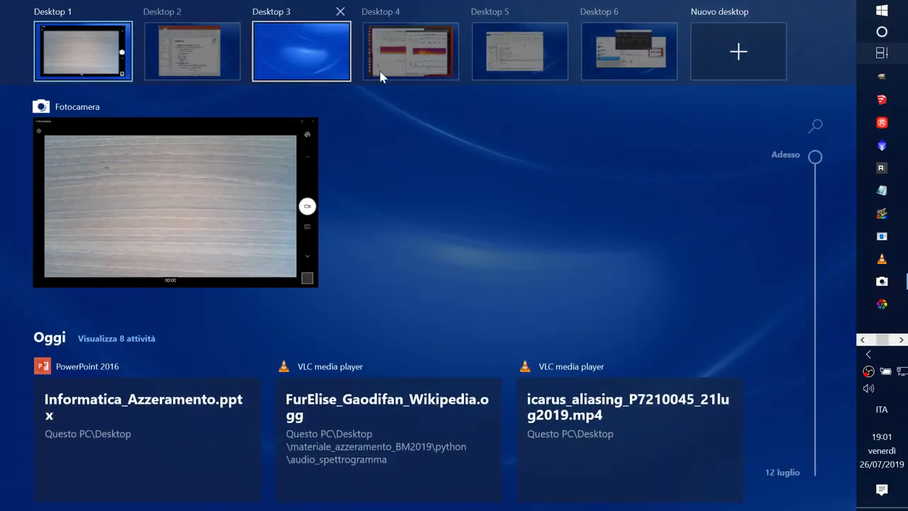
Step: Switch back to Desktop 4 and close the la_pianoforte and la_diapason.wav plot windows
{"action": "left_click", "coordinate": [441, 73]}
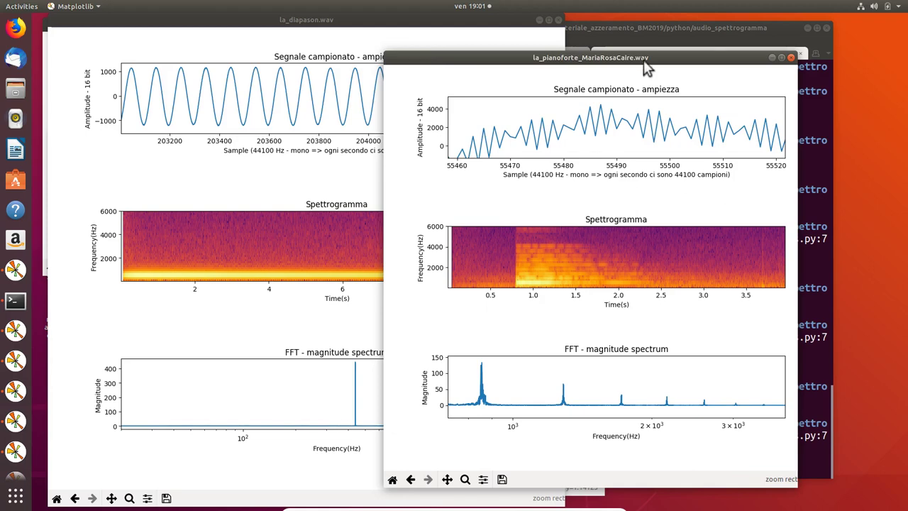
{"action": "left_click", "coordinate": [792, 58]}
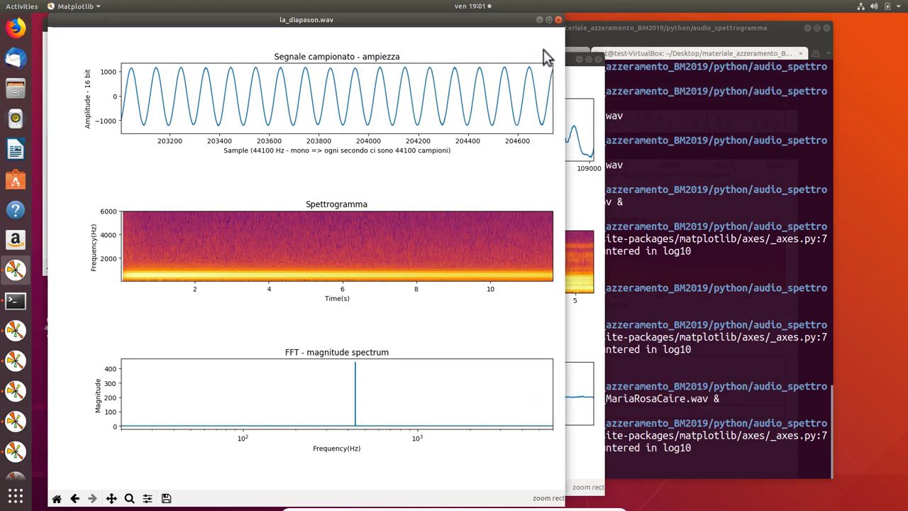
{"action": "left_click", "coordinate": [559, 21]}
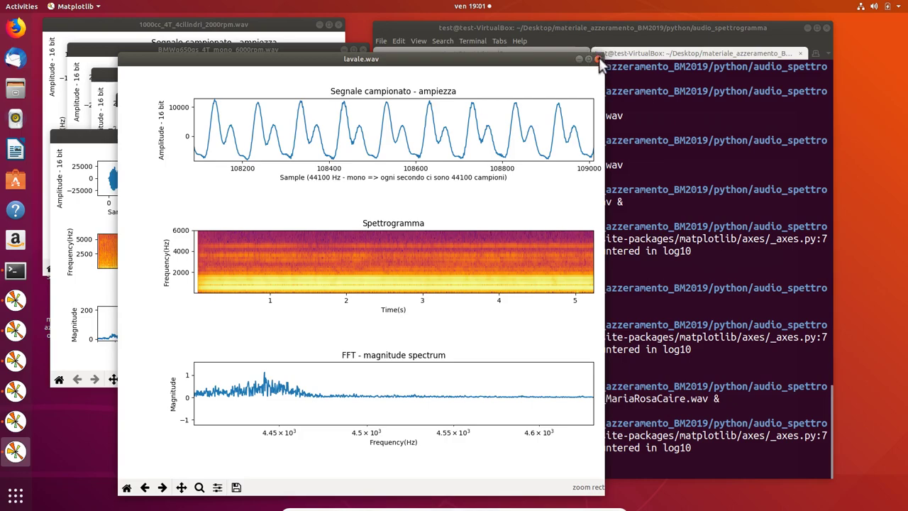
Step: Close the lavale.wav plots, shift the terminal right, and move the 6000rpm and 1000cc 4000rpm plots rightward
{"action": "left_click", "coordinate": [598, 59]}
{"action": "left_click_drag", "start_coordinate": [558, 29], "coordinate": [693, 25]}
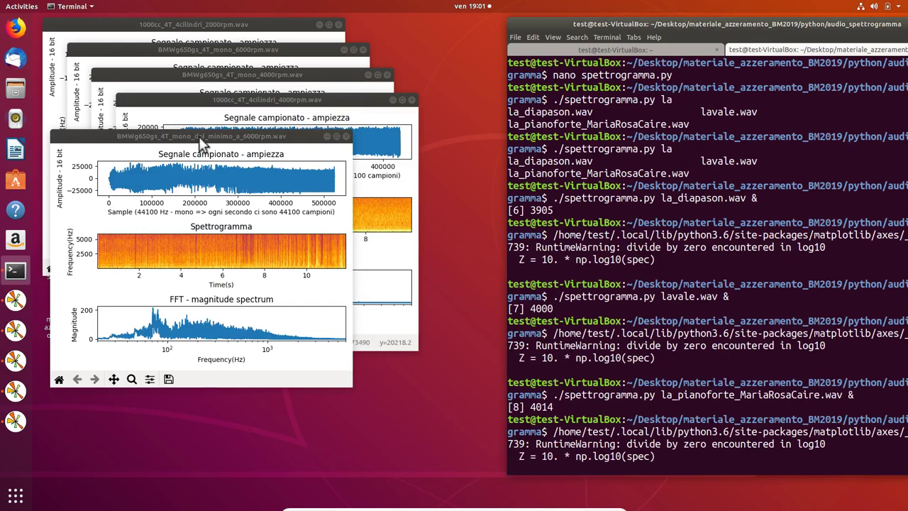
{"action": "left_click_drag", "start_coordinate": [186, 137], "coordinate": [713, 77]}
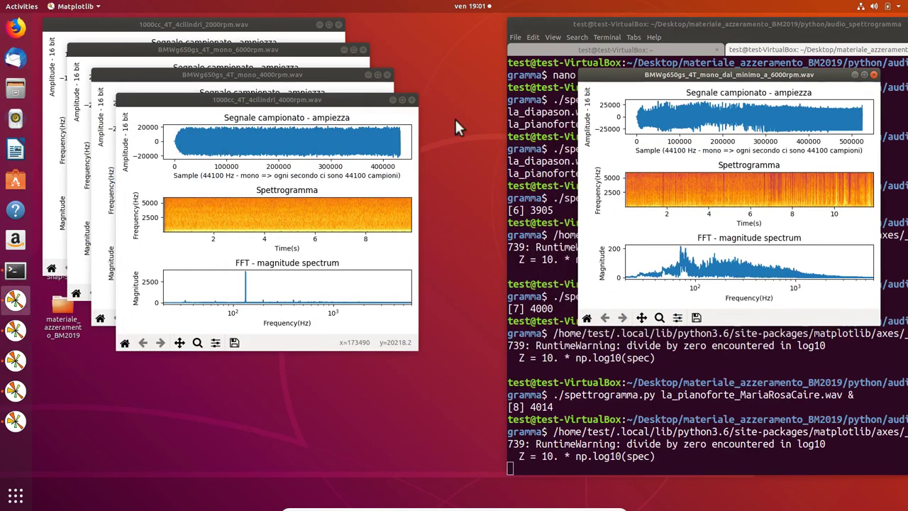
{"action": "left_click_drag", "start_coordinate": [337, 101], "coordinate": [692, 22]}
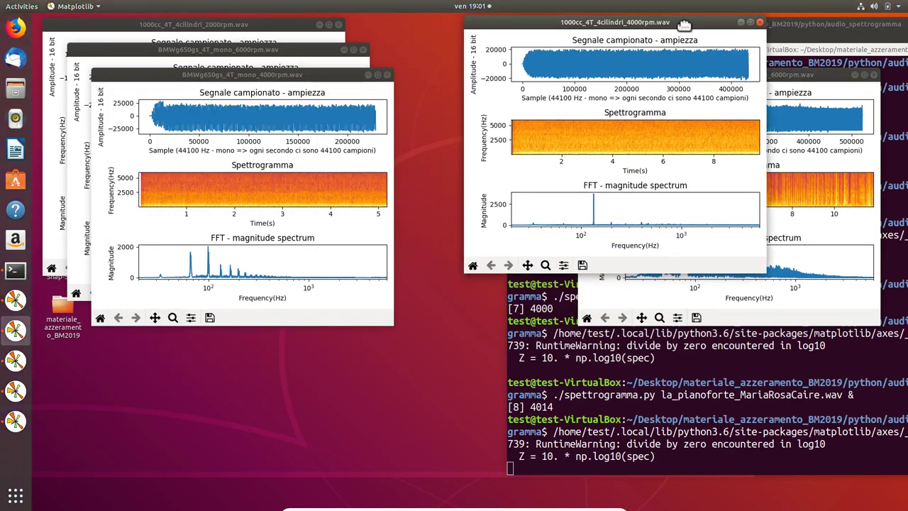
Step: Lower the 6000rpm plots to uncover 2000rpm, and place the BMW 4000rpm plots below the 1000cc 4000rpm plots
{"action": "left_click_drag", "start_coordinate": [318, 75], "coordinate": [390, 253]}
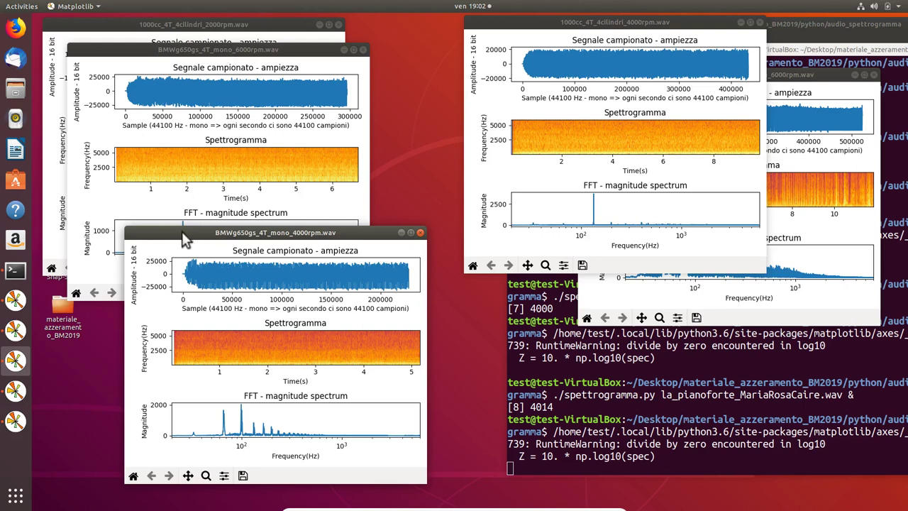
{"action": "left_click_drag", "start_coordinate": [183, 234], "coordinate": [504, 195]}
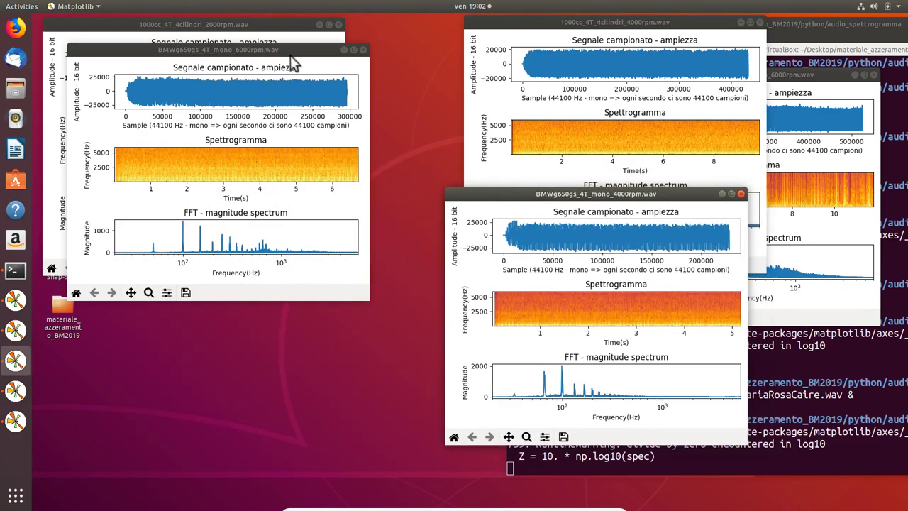
{"action": "left_click_drag", "start_coordinate": [292, 47], "coordinate": [271, 225]}
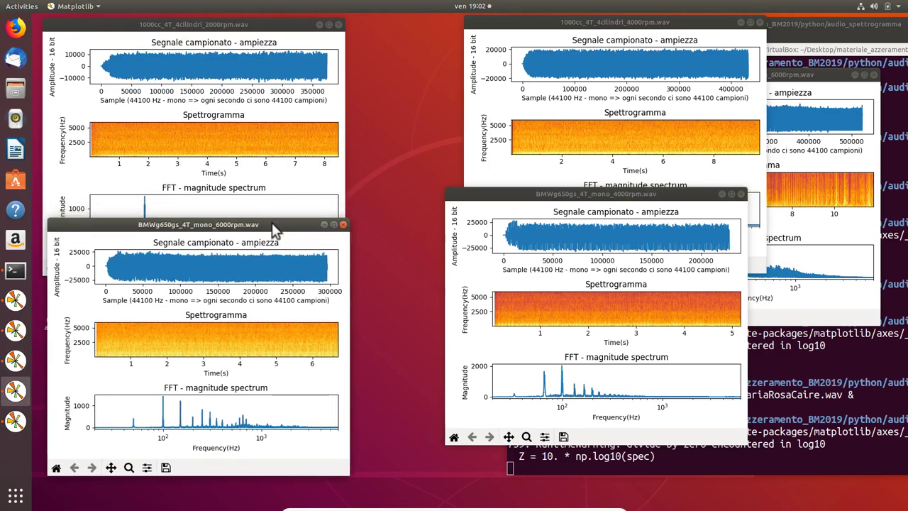
{"action": "left_click_drag", "start_coordinate": [272, 224], "coordinate": [264, 259]}
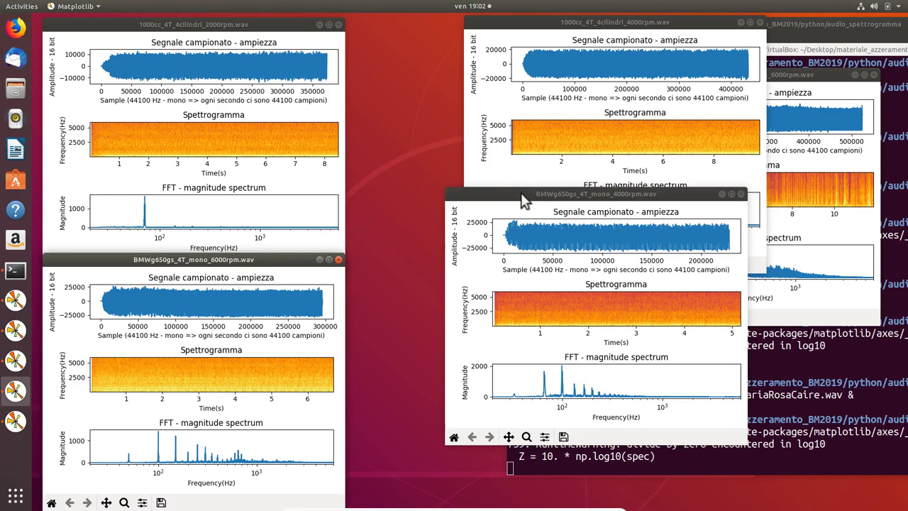
{"action": "left_click_drag", "start_coordinate": [520, 193], "coordinate": [542, 259]}
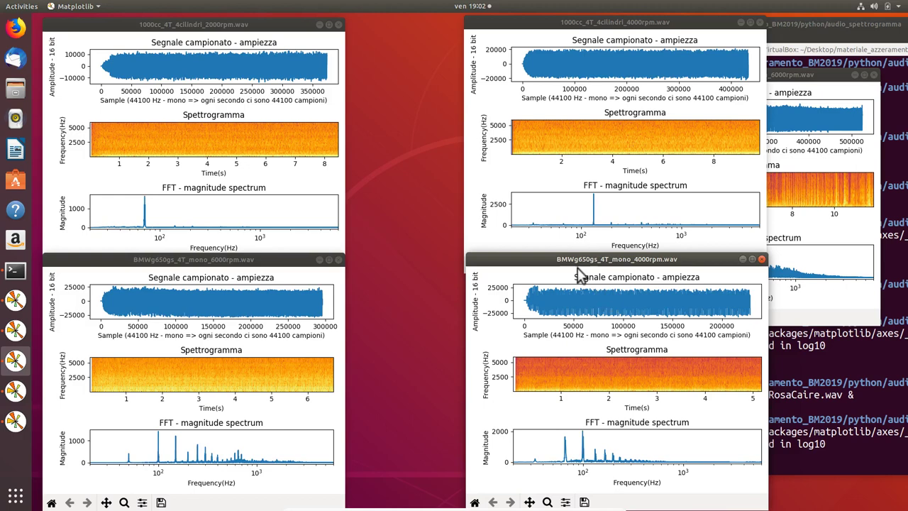
Step: Alternate between the 1000cc and BMW 4000rpm plots, then move the BMW 4000rpm window to the top
{"action": "left_click", "coordinate": [536, 25]}
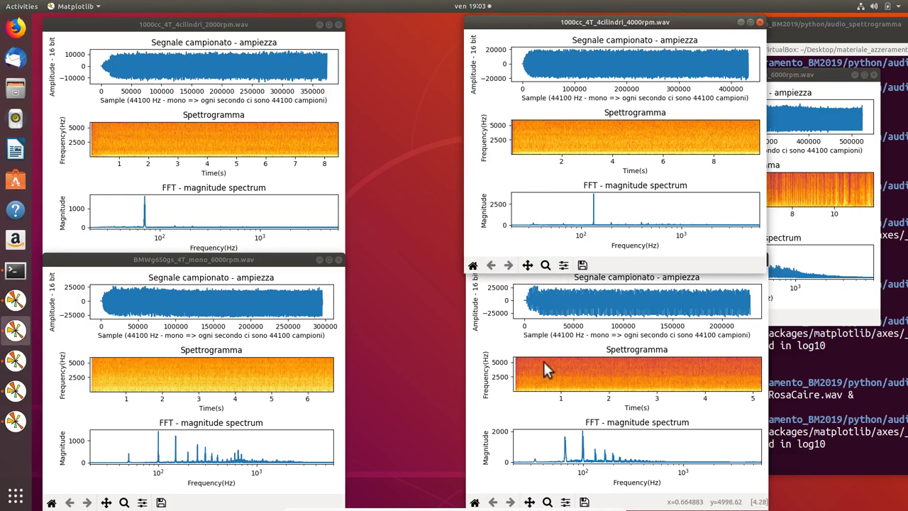
{"action": "left_click", "coordinate": [575, 345]}
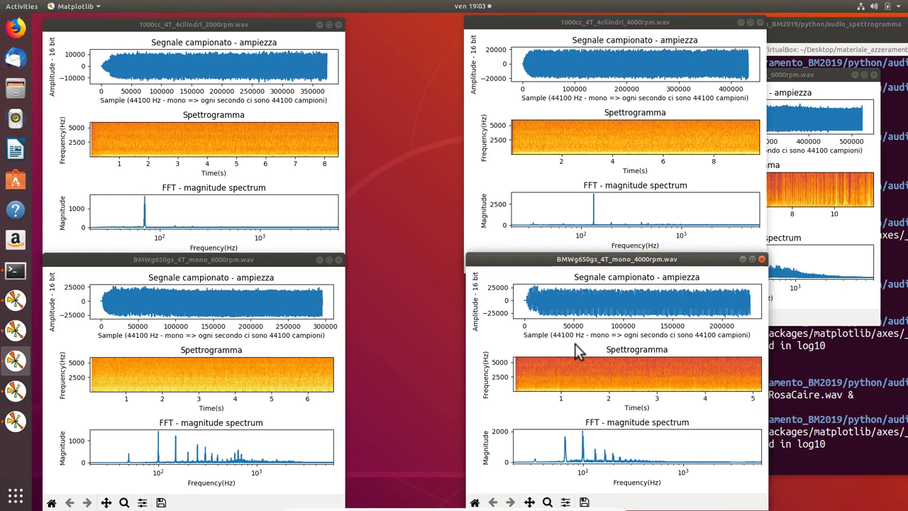
{"action": "left_click", "coordinate": [539, 35]}
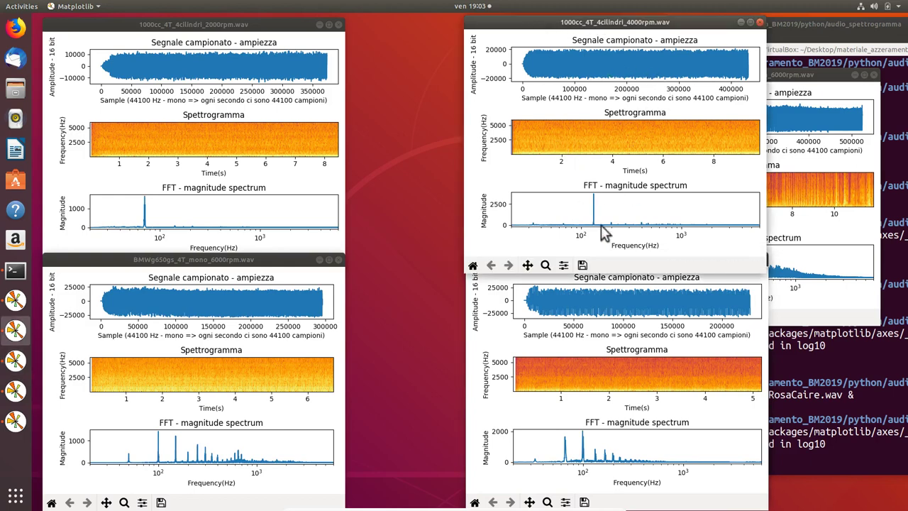
{"action": "left_click", "coordinate": [596, 348]}
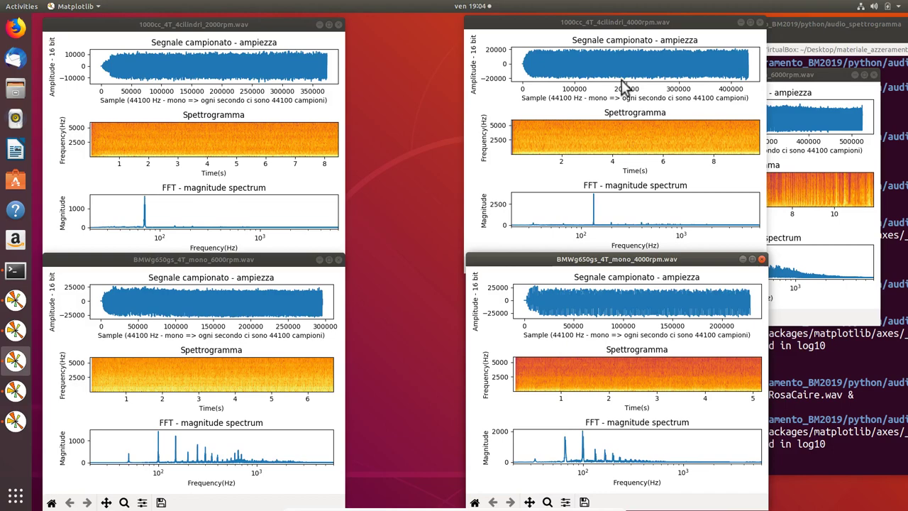
{"action": "left_click_drag", "start_coordinate": [528, 260], "coordinate": [379, 38]}
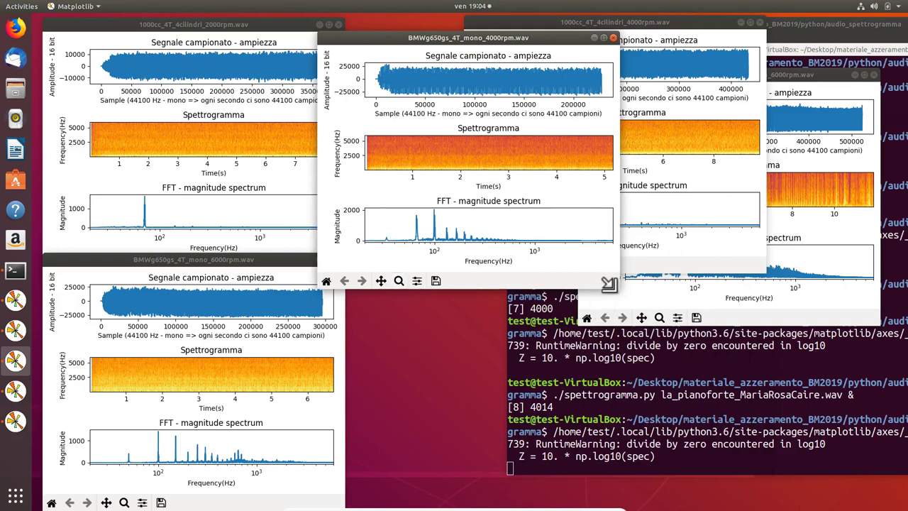
Step: Enlarge the BMW 4000rpm window, zoom its FFT to 27–39 Hz and back, then move it down-right
{"action": "left_click_drag", "start_coordinate": [608, 282], "coordinate": [718, 449]}
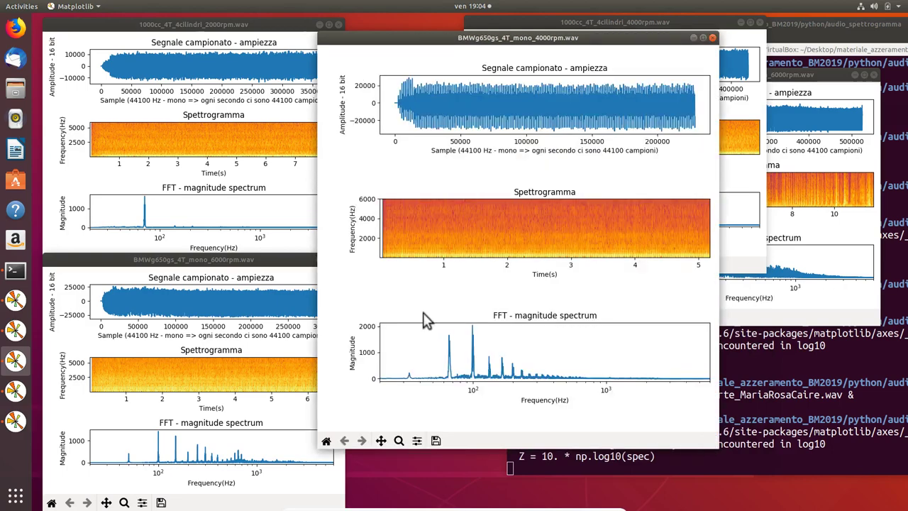
{"action": "left_click", "coordinate": [399, 441]}
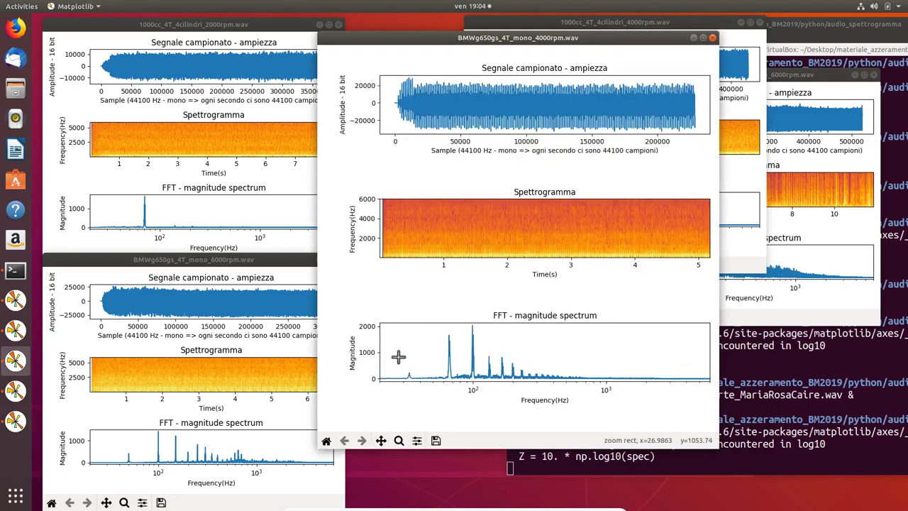
{"action": "left_click_drag", "start_coordinate": [397, 361], "coordinate": [419, 386]}
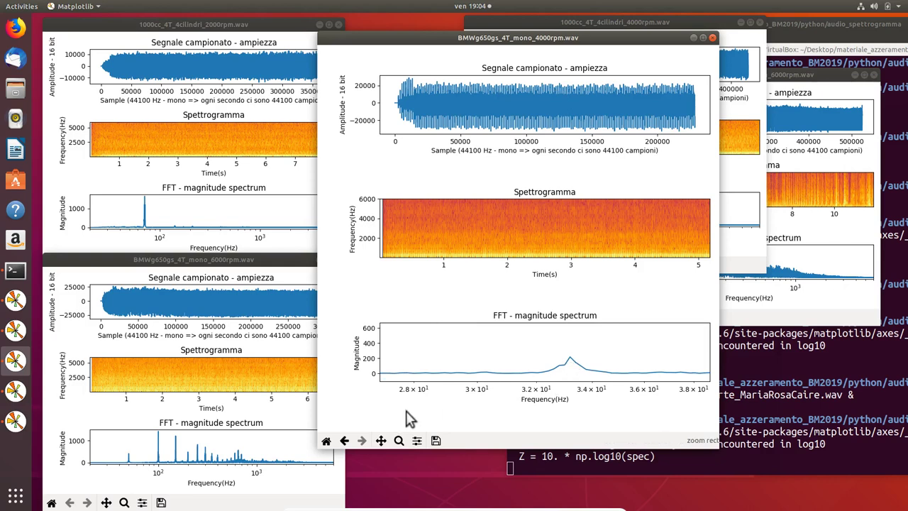
{"action": "left_click", "coordinate": [343, 441]}
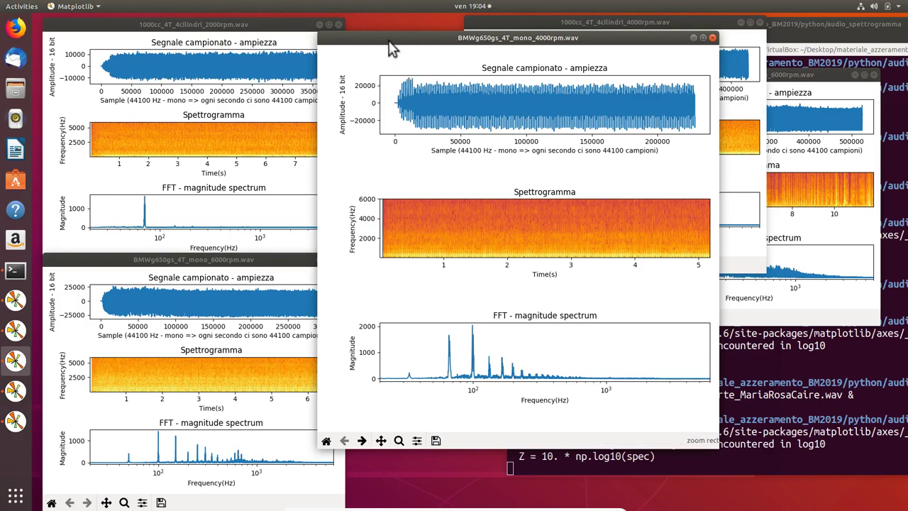
{"action": "left_click_drag", "start_coordinate": [386, 40], "coordinate": [494, 146]}
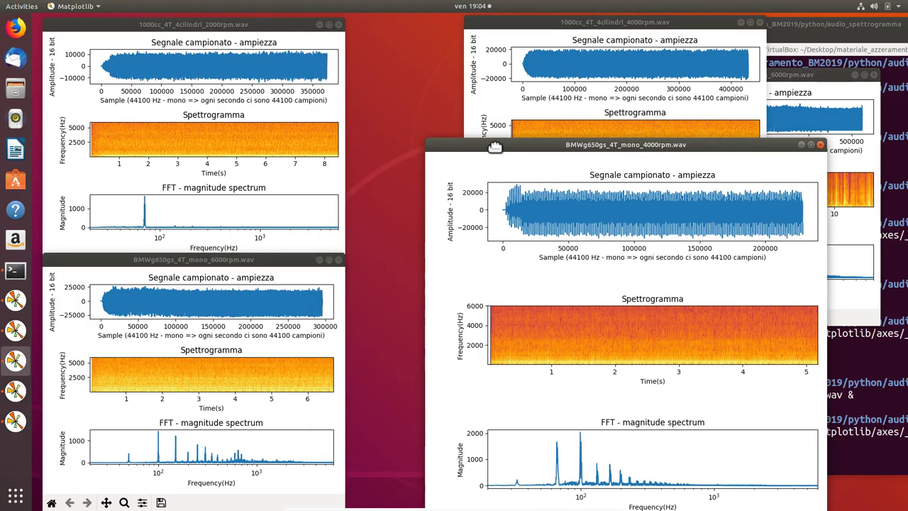
Step: Raise and enlarge the 1000cc 4000rpm window, zoom its FFT to the 113–150 Hz peak, then restore the full spectrum
{"action": "left_click", "coordinate": [516, 36]}
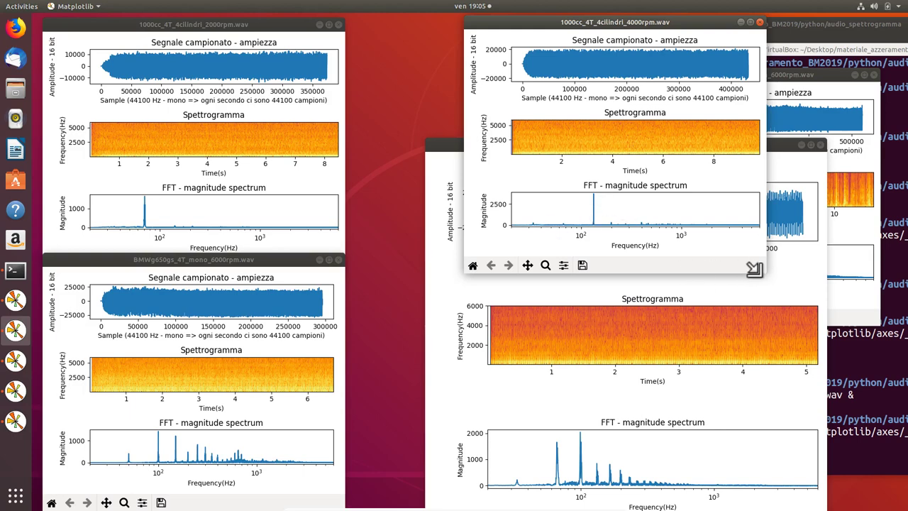
{"action": "left_click_drag", "start_coordinate": [754, 268], "coordinate": [841, 403]}
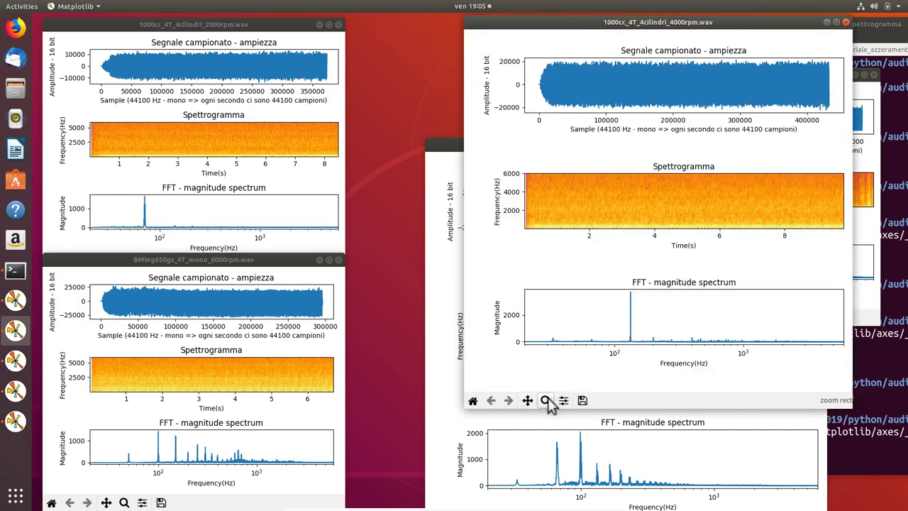
{"action": "left_click_drag", "start_coordinate": [622, 290], "coordinate": [638, 345]}
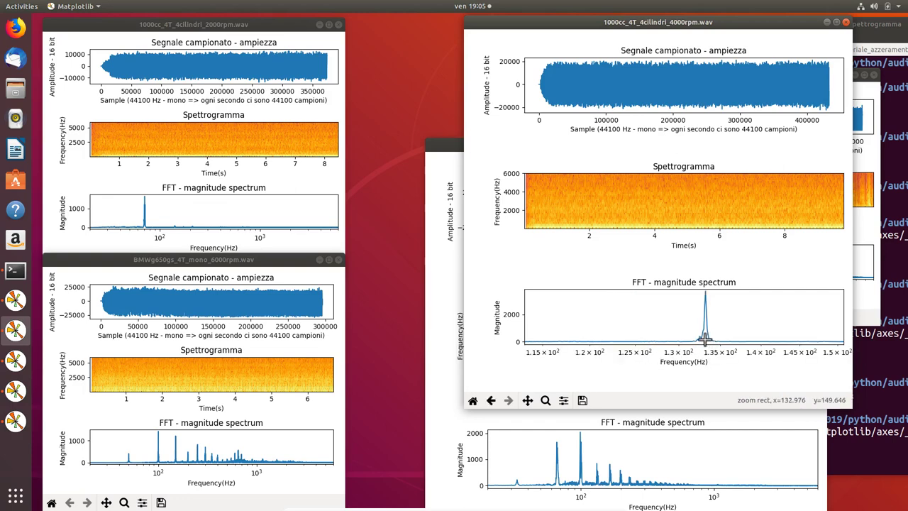
{"action": "left_click", "coordinate": [492, 401]}
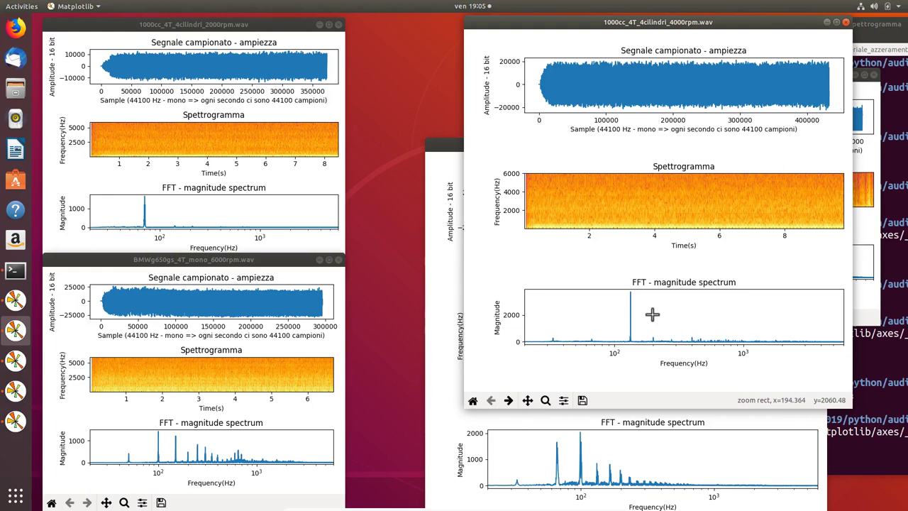
Step: Raise the 1000cc 2000rpm window, shift it slightly right, and zoom its FFT around the 70 Hz peak
{"action": "left_click", "coordinate": [250, 28]}
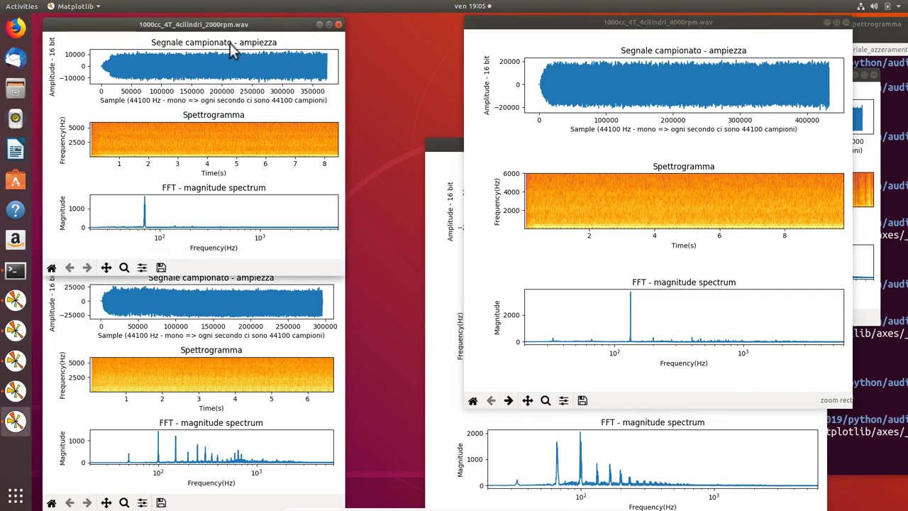
{"action": "left_click_drag", "start_coordinate": [263, 23], "coordinate": [294, 22]}
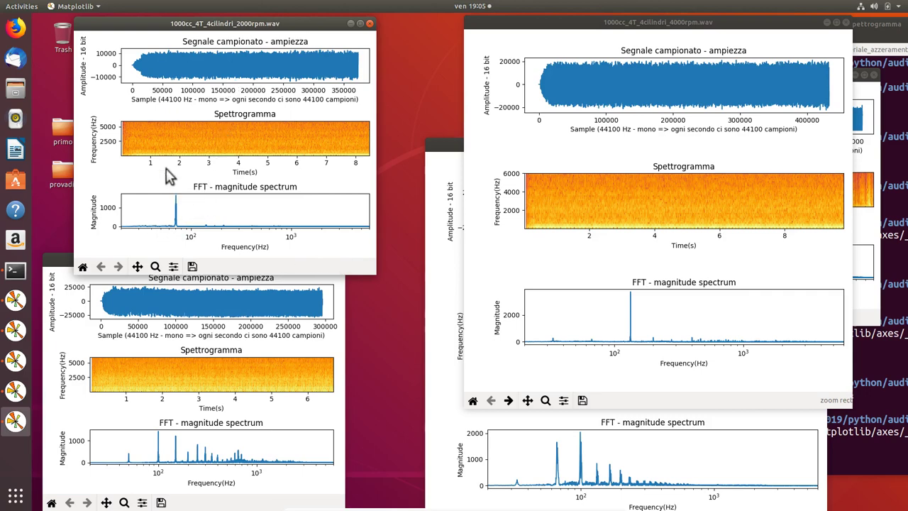
{"action": "left_click", "coordinate": [155, 266]}
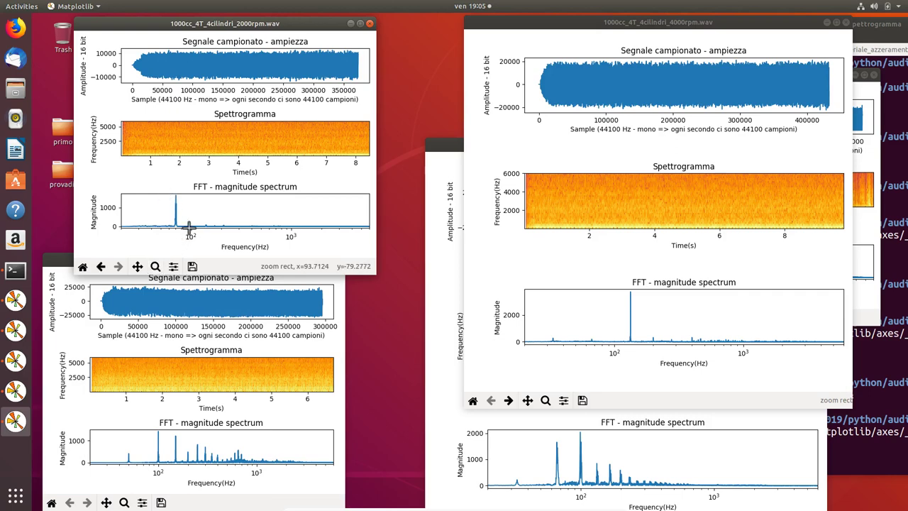
{"action": "left_click_drag", "start_coordinate": [189, 227], "coordinate": [187, 229]}
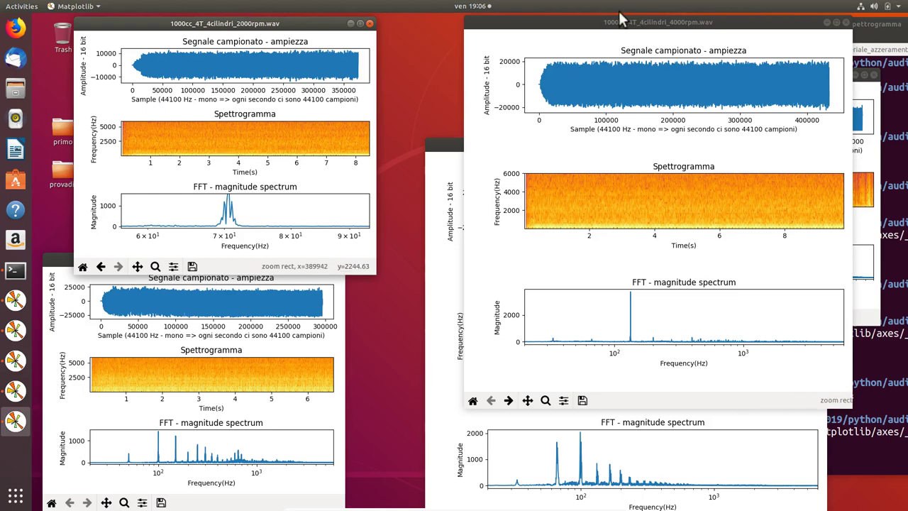
Step: Zoom the 1000cc 4000rpm waveform to samples about 98000–133000, then to about 108100–110400
{"action": "left_click", "coordinate": [595, 28]}
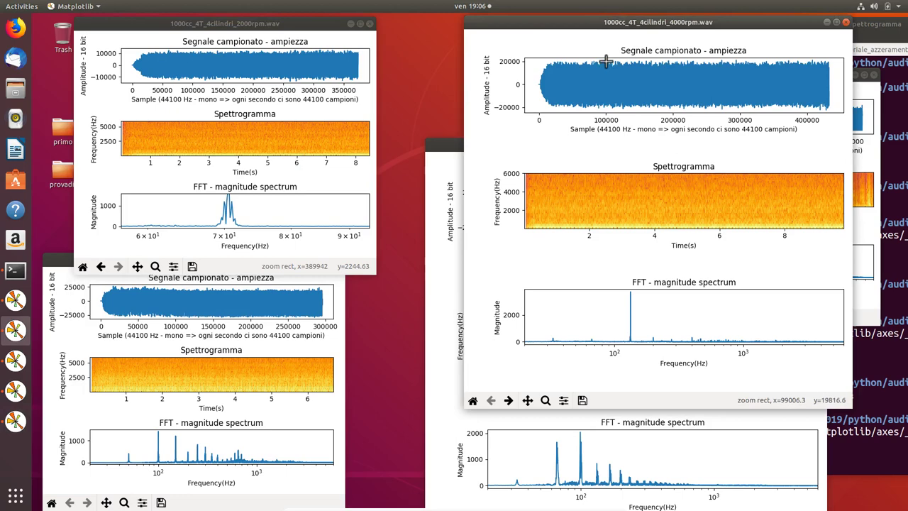
{"action": "left_click_drag", "start_coordinate": [605, 62], "coordinate": [629, 106]}
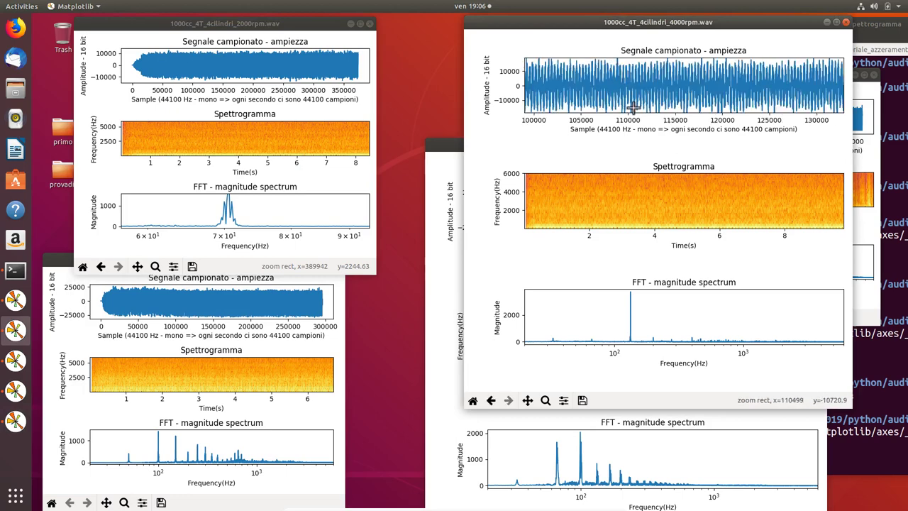
{"action": "left_click_drag", "start_coordinate": [632, 108], "coordinate": [610, 108]}
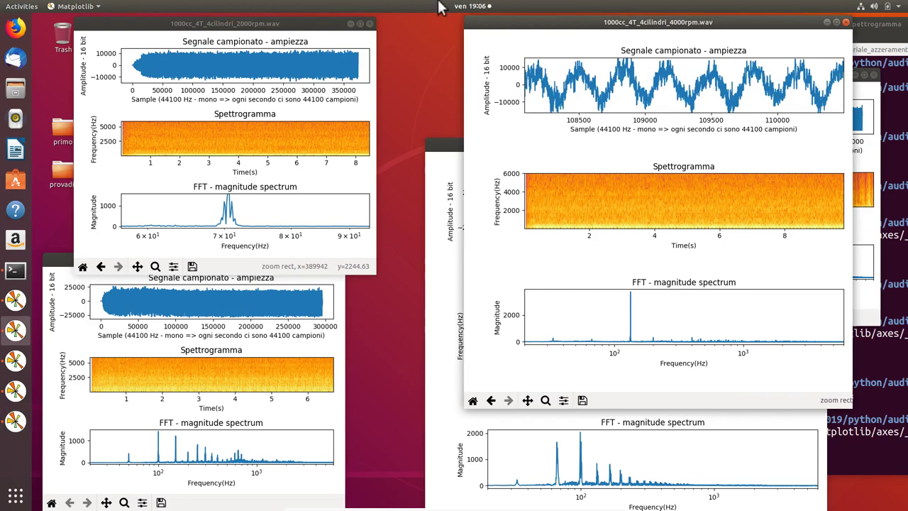
{"action": "left_click", "coordinate": [317, 28]}
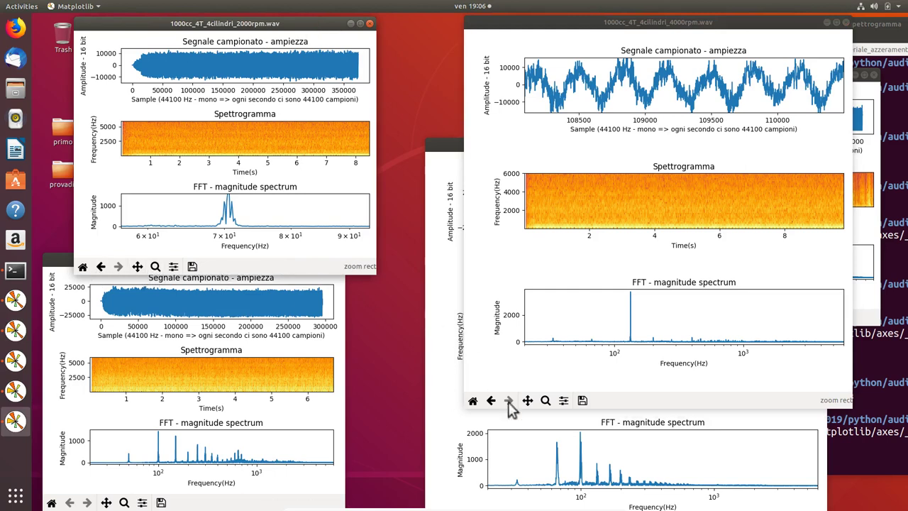
Step: Zoom the BMW 4000rpm waveform to samples about 66500–85000 and back, then move the window down-right
{"action": "left_click", "coordinate": [528, 444]}
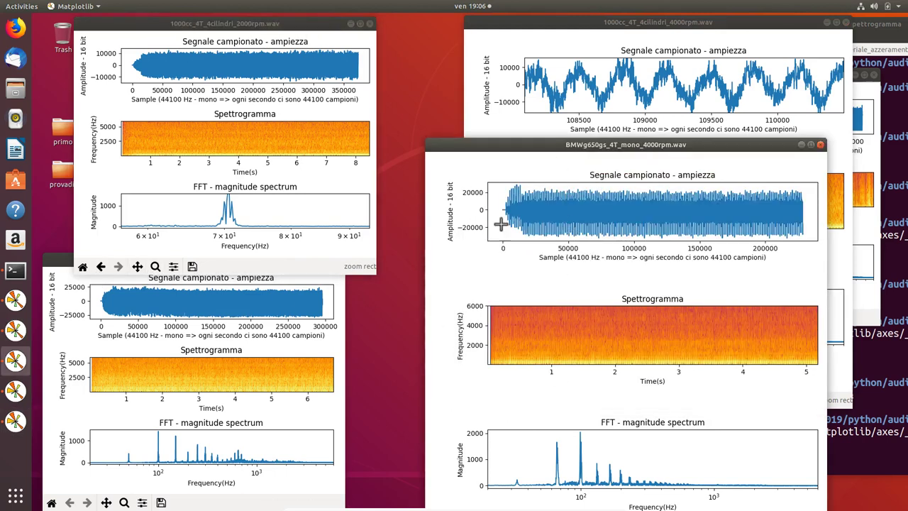
{"action": "left_click_drag", "start_coordinate": [521, 140], "coordinate": [503, 78]}
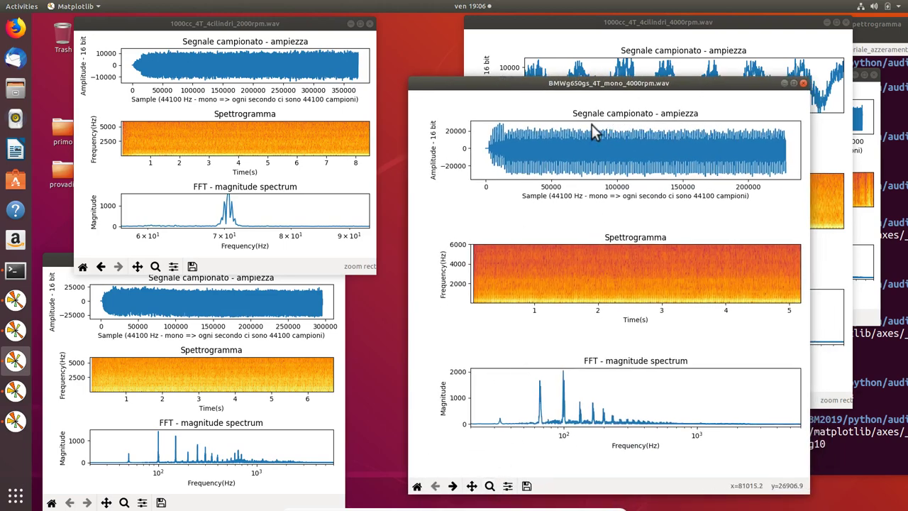
{"action": "left_click", "coordinate": [489, 486]}
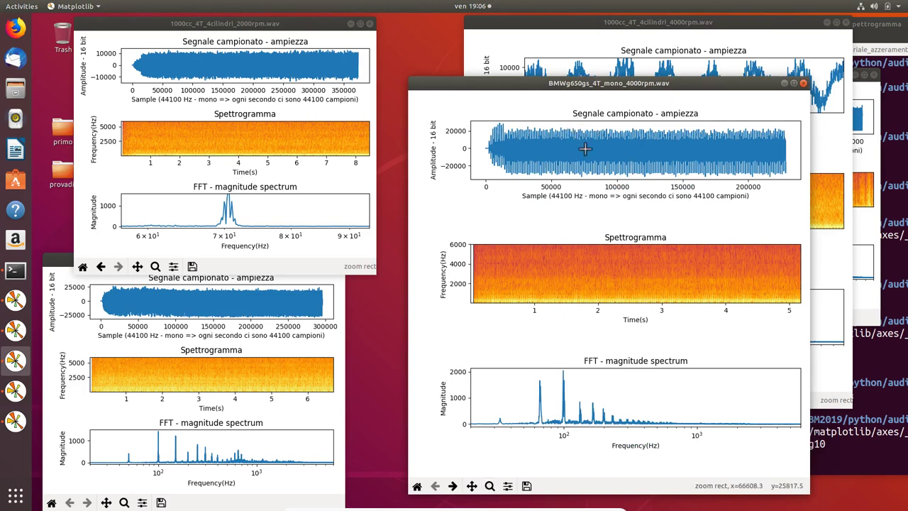
{"action": "left_click_drag", "start_coordinate": [573, 127], "coordinate": [598, 178]}
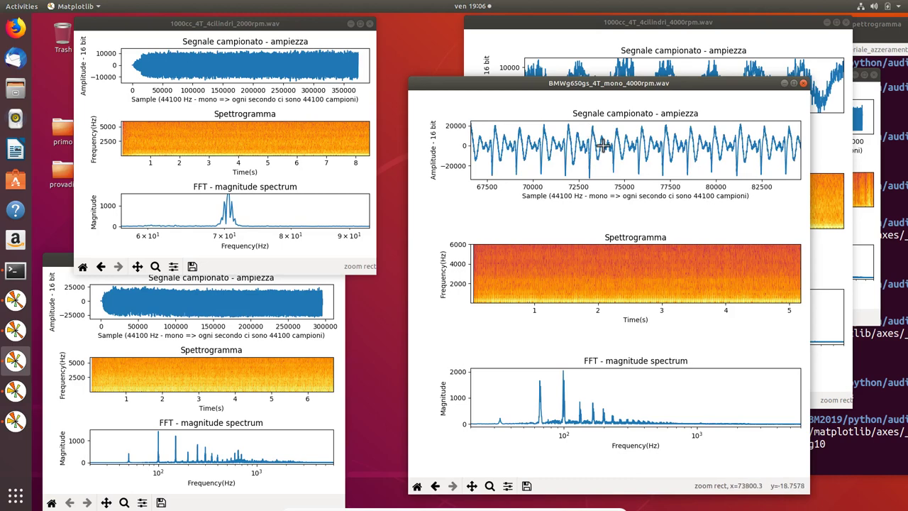
{"action": "left_click", "coordinate": [433, 488]}
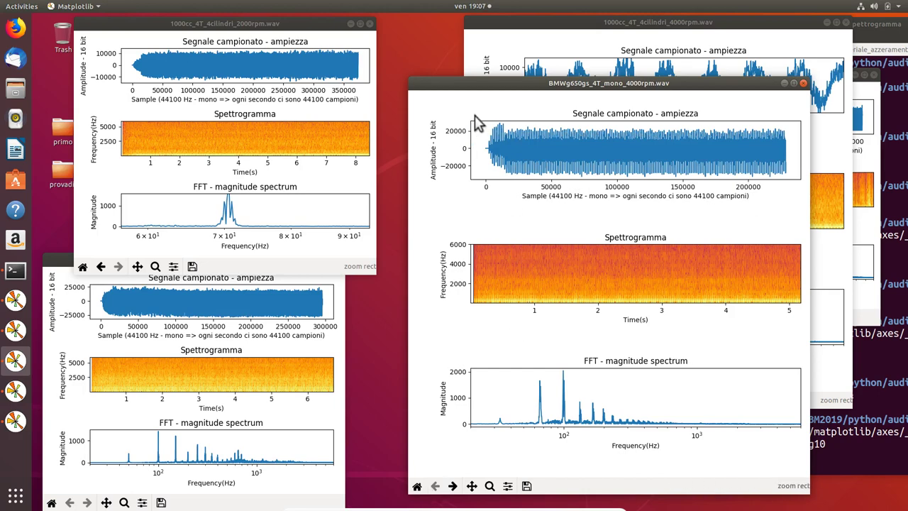
{"action": "left_click_drag", "start_coordinate": [483, 83], "coordinate": [541, 126]}
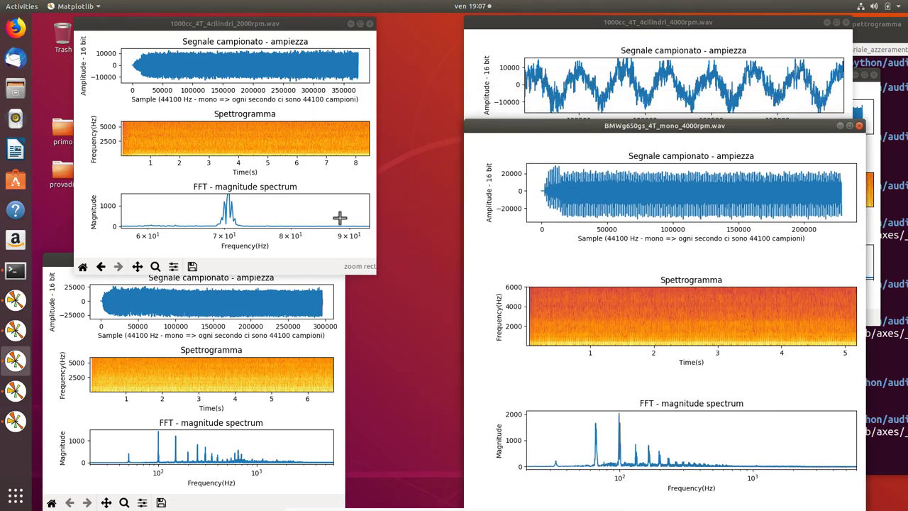
Step: Arrange the BMW windows with 4000rpm left and 6000rpm in the middle, then bring the terminal fully on screen
{"action": "left_click", "coordinate": [267, 345]}
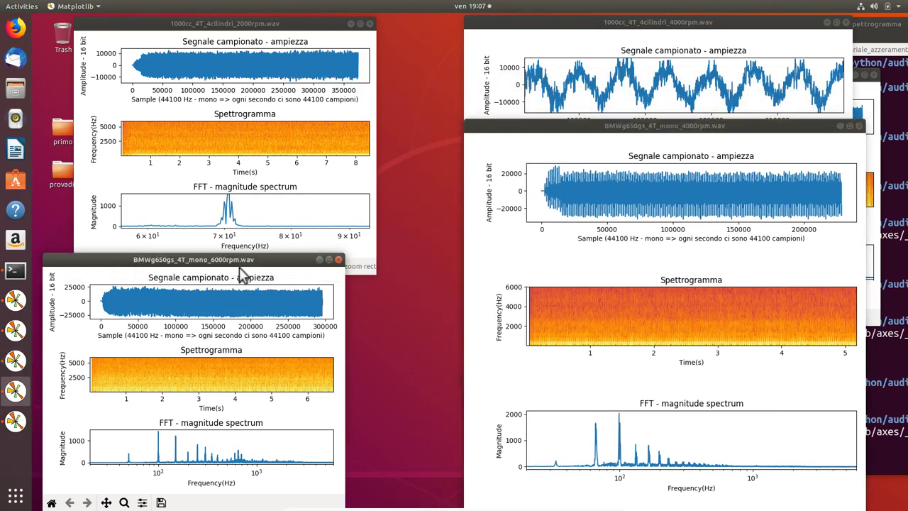
{"action": "left_click_drag", "start_coordinate": [240, 260], "coordinate": [270, 249]}
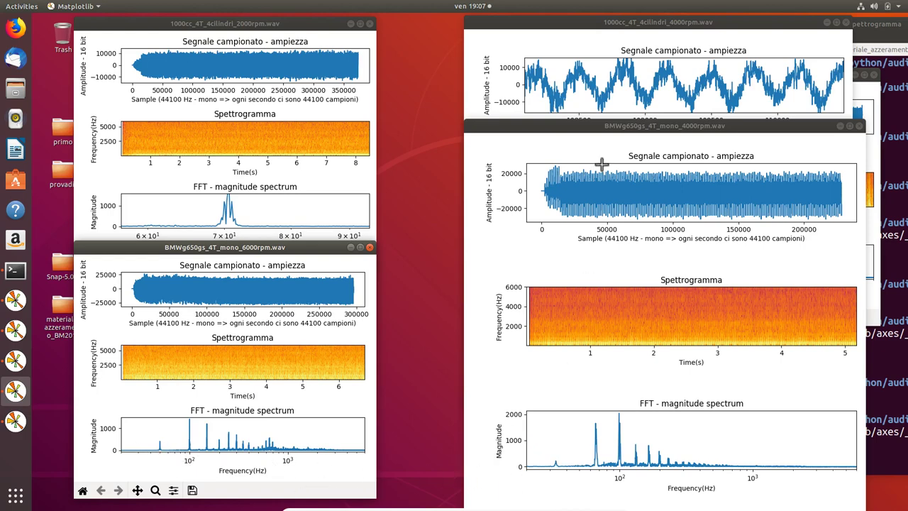
{"action": "left_click", "coordinate": [576, 127]}
{"action": "left_click_drag", "start_coordinate": [575, 126], "coordinate": [196, 94]}
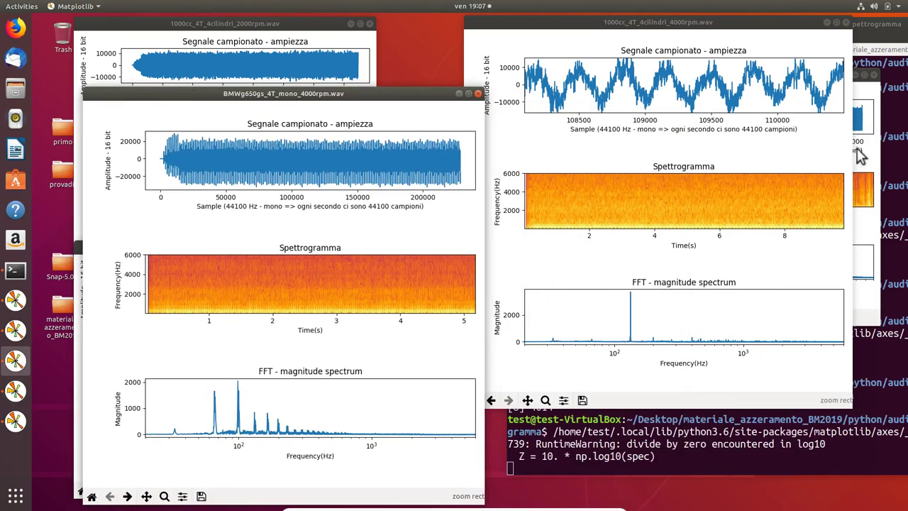
{"action": "left_click", "coordinate": [851, 138]}
{"action": "left_click_drag", "start_coordinate": [761, 75], "coordinate": [400, 71]}
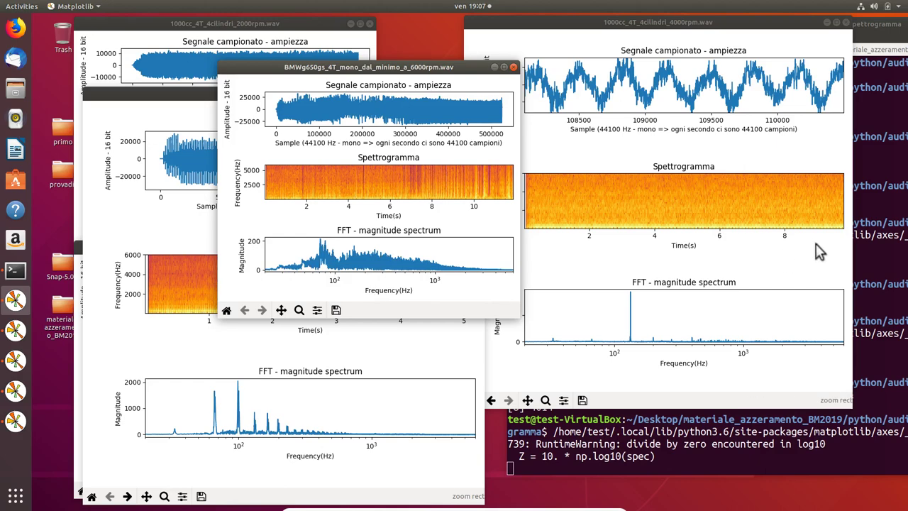
{"action": "left_click", "coordinate": [881, 229]}
{"action": "left_click_drag", "start_coordinate": [731, 29], "coordinate": [604, 37]}
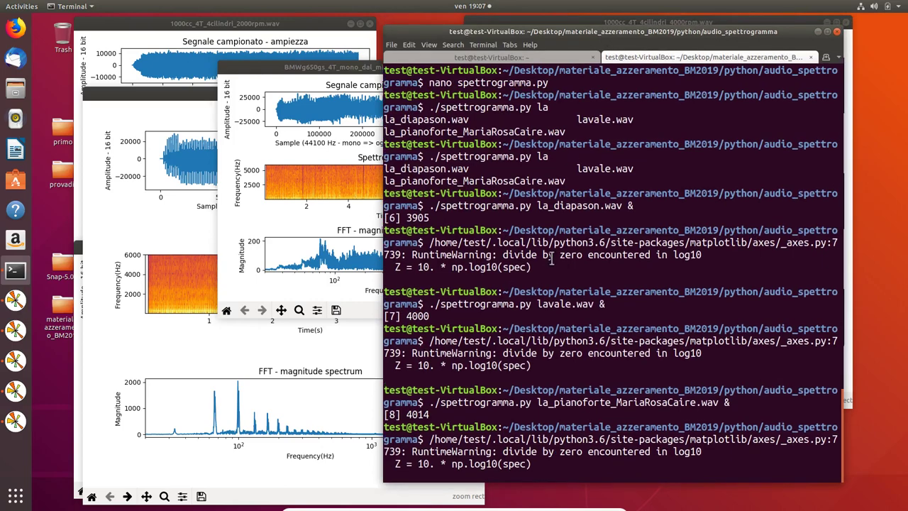
Step: List the files in the audio_spettrogramma folder with ls
{"action": "key", "text": "Return"}
{"action": "type", "text": "ls"}
{"action": "key", "text": "Return"}
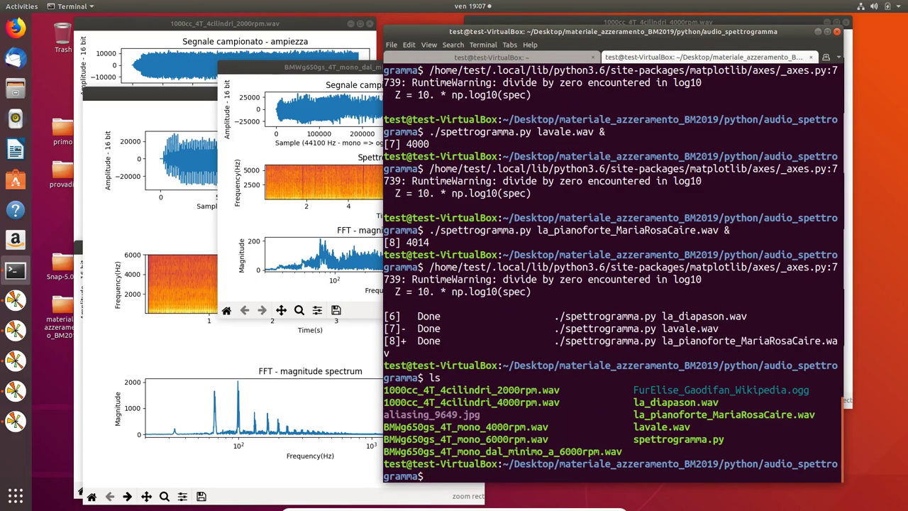
Step: Open spettrogramma.py in nano and review the spectrogram, FFT limit and sample-range lines
{"action": "type", "text": "nano spettrogramma.py"}
{"action": "key", "text": "Return"}
{"action": "key", "text": "Down"}
{"action": "key", "text": "Down"}
{"action": "key", "text": "Down"}
{"action": "key", "text": "Down"}
{"action": "key", "text": "Down"}
{"action": "key", "text": "Down"}
{"action": "key", "text": "Down"}
{"action": "key", "text": "Down"}
{"action": "key", "text": "Down"}
{"action": "key", "text": "Down"}
{"action": "key", "text": "Down"}
{"action": "key", "text": "Down"}
{"action": "key", "text": "Down"}
{"action": "key", "text": "Down"}
{"action": "key", "text": "Down"}
{"action": "key", "text": "Down"}
{"action": "key", "text": "Down"}
{"action": "key", "text": "Down"}
{"action": "key", "text": "Down"}
{"action": "key", "text": "Down"}
{"action": "key", "text": "Down"}
{"action": "key", "text": "Down"}
{"action": "key", "text": "Down"}
{"action": "key", "text": "Down"}
{"action": "key", "text": "Down"}
{"action": "key", "text": "Down"}
{"action": "key", "text": "Down"}
{"action": "key", "text": "Down"}
{"action": "key", "text": "Down"}
{"action": "key", "text": "Down"}
{"action": "key", "text": "Down"}
{"action": "key", "text": "Down"}
{"action": "key", "text": "Down"}
{"action": "key", "text": "Down"}
{"action": "key", "text": "Down"}
{"action": "key", "text": "Down"}
{"action": "key", "text": "Down"}
{"action": "key", "text": "Down"}
{"action": "key", "text": "Down"}
{"action": "key", "text": "Down"}
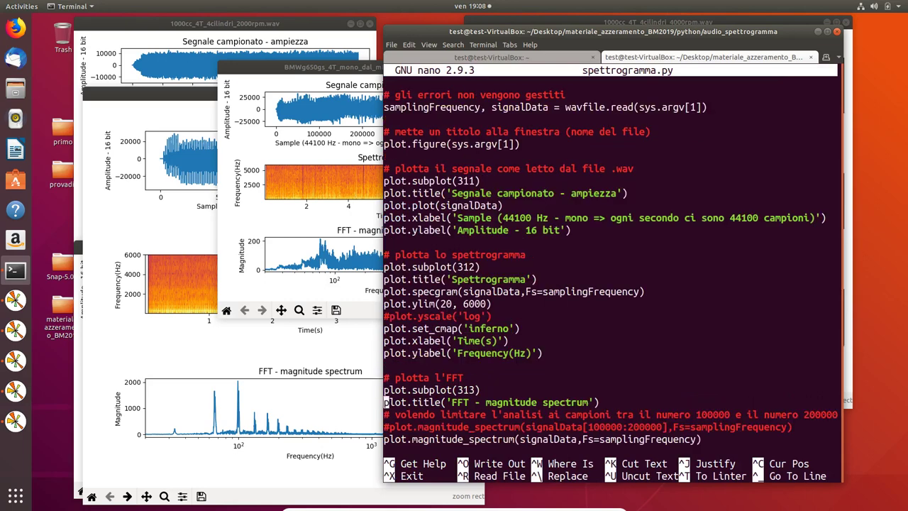
{"action": "key", "text": "Up"}
{"action": "key", "text": "Up"}
{"action": "key", "text": "Up"}
{"action": "key", "text": "Up"}
{"action": "key", "text": "Up"}
{"action": "key", "text": "Up"}
{"action": "key", "text": "Up"}
{"action": "key", "text": "Up"}
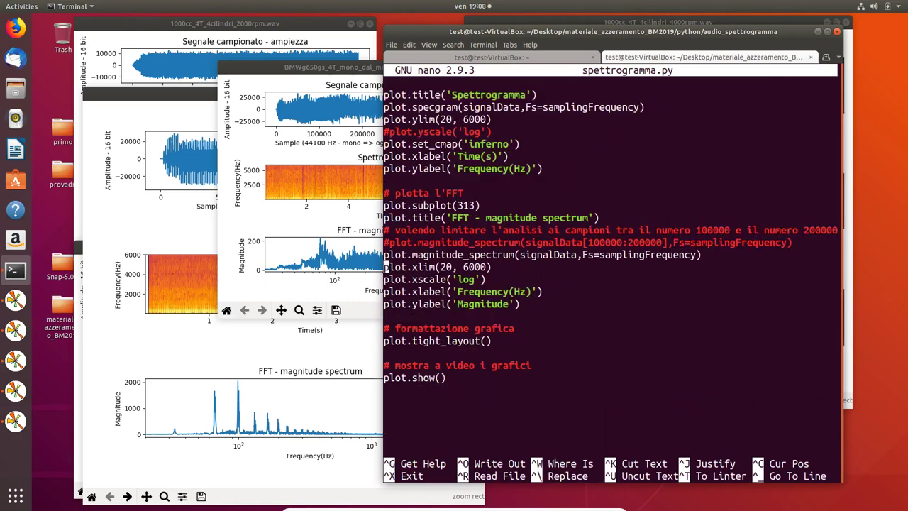
{"action": "key", "text": "Up"}
{"action": "key", "text": "Up"}
{"action": "key", "text": "Up"}
{"action": "key", "text": "Up"}
{"action": "key", "text": "Up"}
{"action": "key", "text": "Up"}
{"action": "key", "text": "Up"}
{"action": "key", "text": "Up"}
{"action": "key", "text": "Up"}
{"action": "key", "text": "Up"}
{"action": "key", "text": "Up"}
{"action": "key", "text": "Up"}
{"action": "key", "text": "Up"}
{"action": "key", "text": "Up"}
{"action": "key", "text": "Up"}
{"action": "key", "text": "Up"}
{"action": "key", "text": "Up"}
{"action": "key", "text": "Up"}
{"action": "key", "text": "Up"}
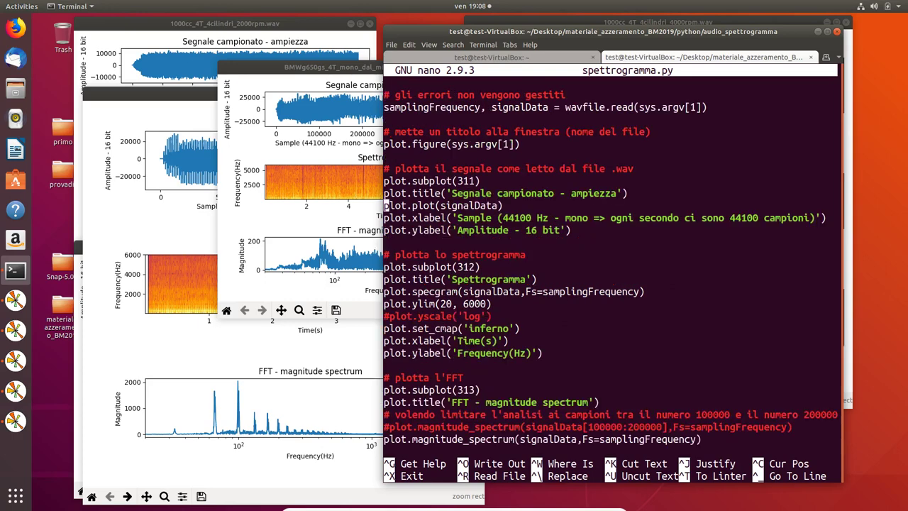
{"action": "key", "text": "Down"}
{"action": "key", "text": "Down"}
{"action": "key", "text": "Down"}
{"action": "key", "text": "Down"}
{"action": "key", "text": "Down"}
{"action": "key", "text": "Down"}
{"action": "key", "text": "Down"}
{"action": "key", "text": "Down"}
{"action": "key", "text": "Down"}
{"action": "key", "text": "Down"}
{"action": "key", "text": "Down"}
{"action": "key", "text": "Down"}
{"action": "key", "text": "Down"}
{"action": "key", "text": "Down"}
{"action": "key", "text": "Down"}
{"action": "key", "text": "Down"}
{"action": "key", "text": "Down"}
{"action": "key", "text": "Down"}
{"action": "key", "text": "Down"}
{"action": "key", "text": "Up"}
{"action": "key", "text": "Up"}
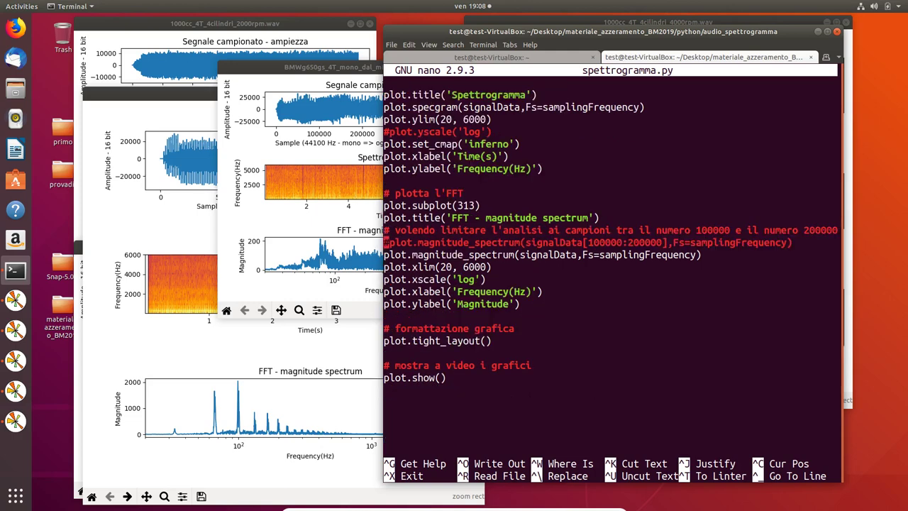
{"action": "key", "text": "Right"}
{"action": "key", "text": "Right"}
{"action": "key", "text": "Right"}
{"action": "key", "text": "Right"}
{"action": "key", "text": "Right"}
{"action": "key", "text": "Right"}
{"action": "key", "text": "Right"}
{"action": "key", "text": "Right"}
{"action": "key", "text": "Right"}
{"action": "key", "text": "Right"}
{"action": "key", "text": "Right"}
{"action": "key", "text": "Right"}
{"action": "key", "text": "Right"}
{"action": "key", "text": "Right"}
{"action": "key", "text": "Right"}
{"action": "key", "text": "Right"}
{"action": "key", "text": "Right"}
{"action": "key", "text": "Right"}
{"action": "key", "text": "Right"}
{"action": "key", "text": "Right"}
{"action": "key", "text": "Right"}
{"action": "key", "text": "Right"}
{"action": "key", "text": "Right"}
{"action": "key", "text": "Right"}
{"action": "key", "text": "Right"}
{"action": "key", "text": "Right"}
{"action": "key", "text": "Right"}
{"action": "key", "text": "Right"}
Step: Raise the BMWg650gs idle-to-6000rpm plot window and exit nano back to the shell
{"action": "left_click", "coordinate": [334, 190]}
{"action": "key", "text": "ctrl+x"}
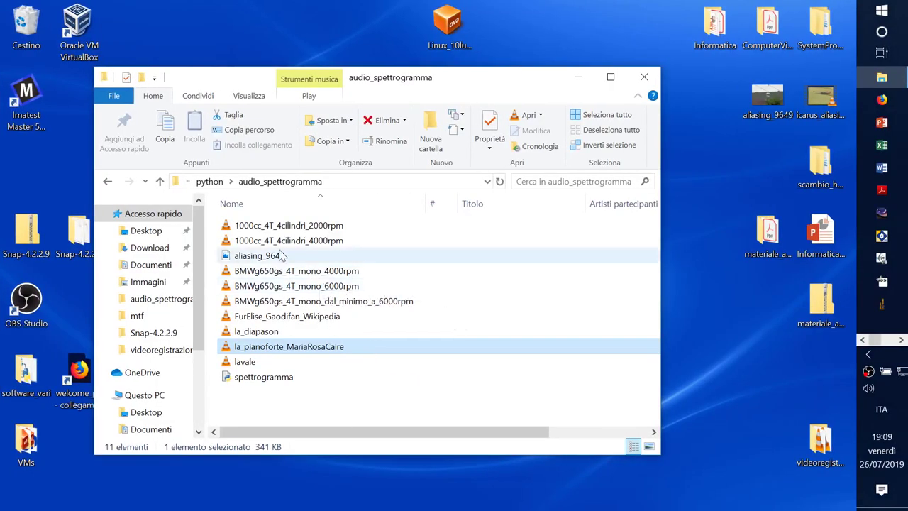
Step: Play BMWg650gs_4T_mono_4000rpm, then 1000cc_4T_4cilindri_4000rpm, in VLC, closing the player after each
{"action": "double_click", "coordinate": [291, 273]}
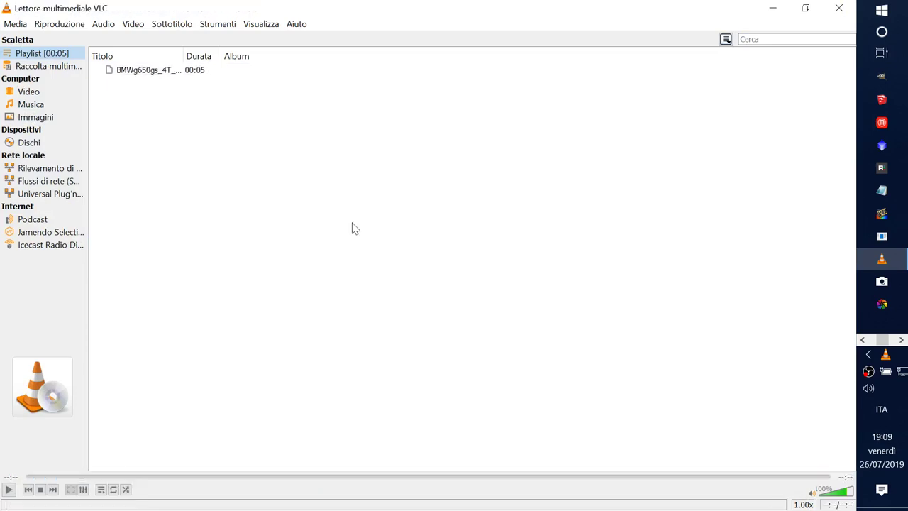
{"action": "left_click", "coordinate": [840, 11]}
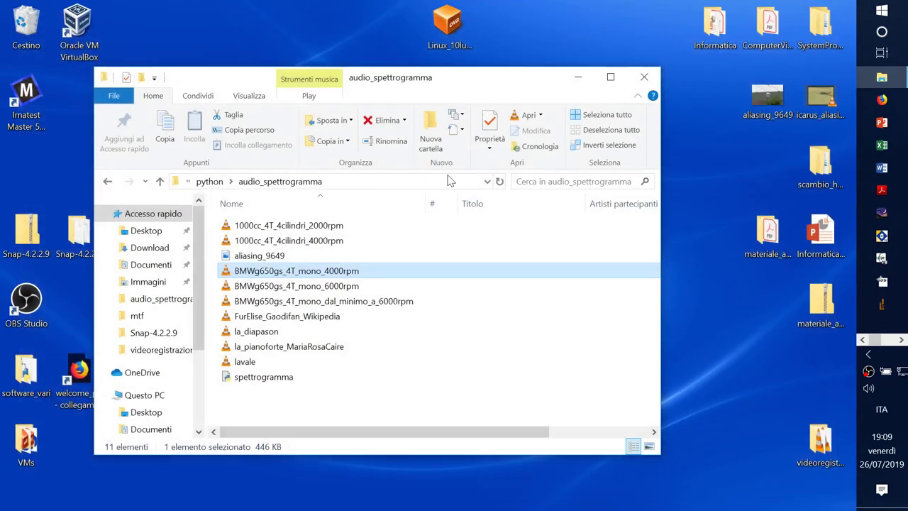
{"action": "double_click", "coordinate": [305, 241]}
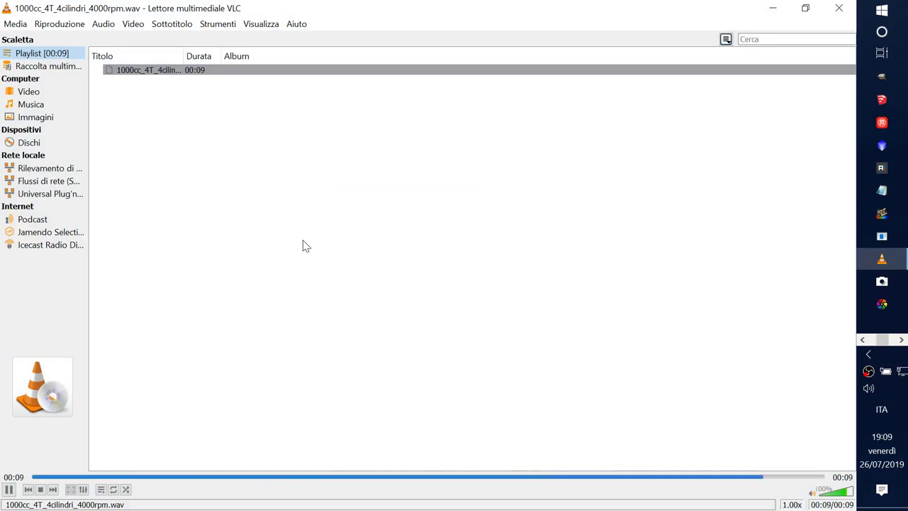
{"action": "left_click", "coordinate": [837, 11]}
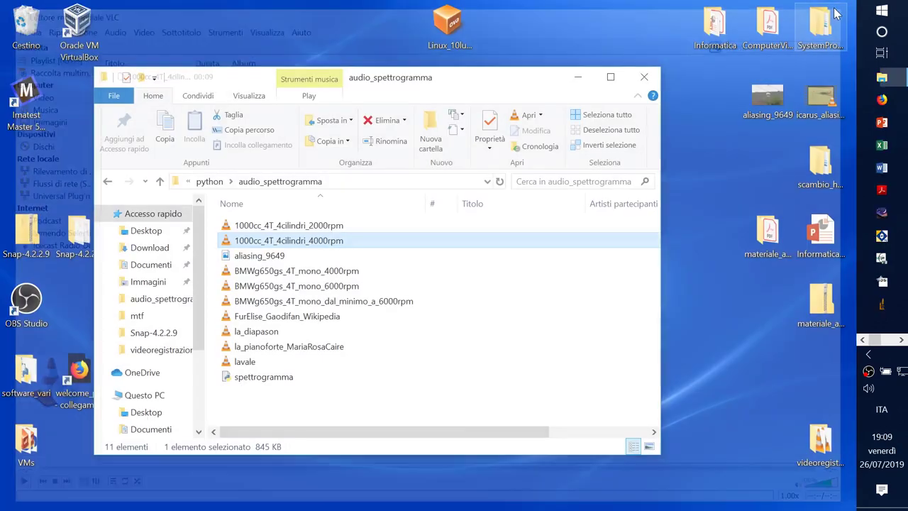
{"action": "mouse_move", "coordinate": [332, 321]}
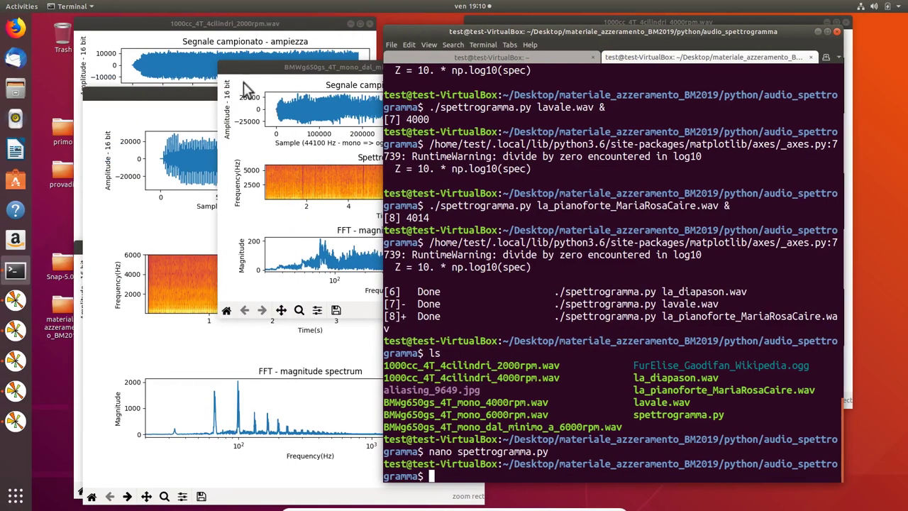
Step: Close the BMW idle-to-6000rpm, 1000cc 2000rpm, BMW 4000rpm, BMW 6000rpm and 1000cc 4000rpm plot windows
{"action": "left_click", "coordinate": [255, 72]}
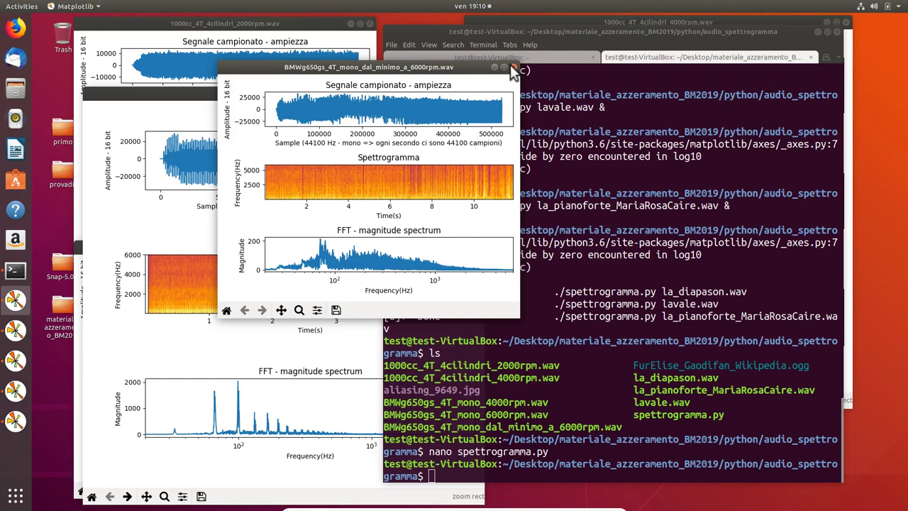
{"action": "left_click", "coordinate": [512, 67]}
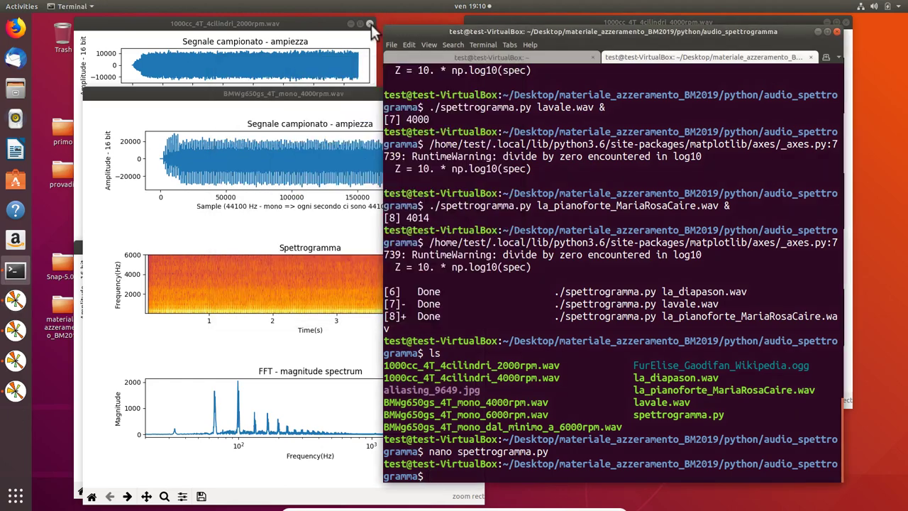
{"action": "left_click", "coordinate": [369, 24]}
{"action": "left_click_drag", "start_coordinate": [346, 96], "coordinate": [320, 90]}
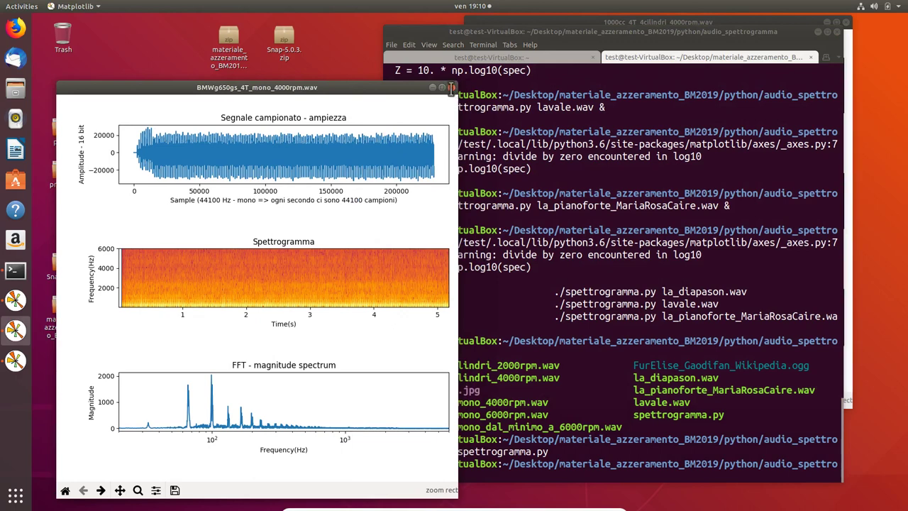
{"action": "left_click", "coordinate": [451, 87]}
{"action": "left_click_drag", "start_coordinate": [288, 247], "coordinate": [288, 202]}
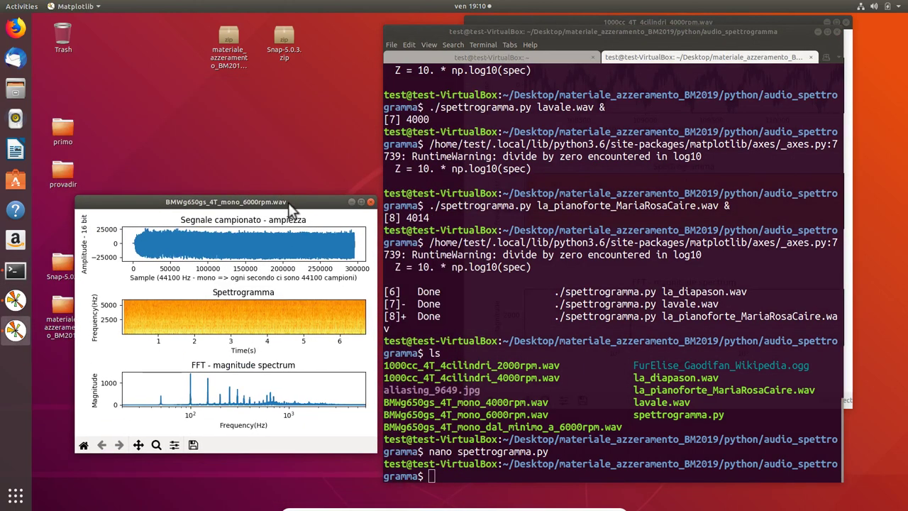
{"action": "left_click", "coordinate": [369, 203]}
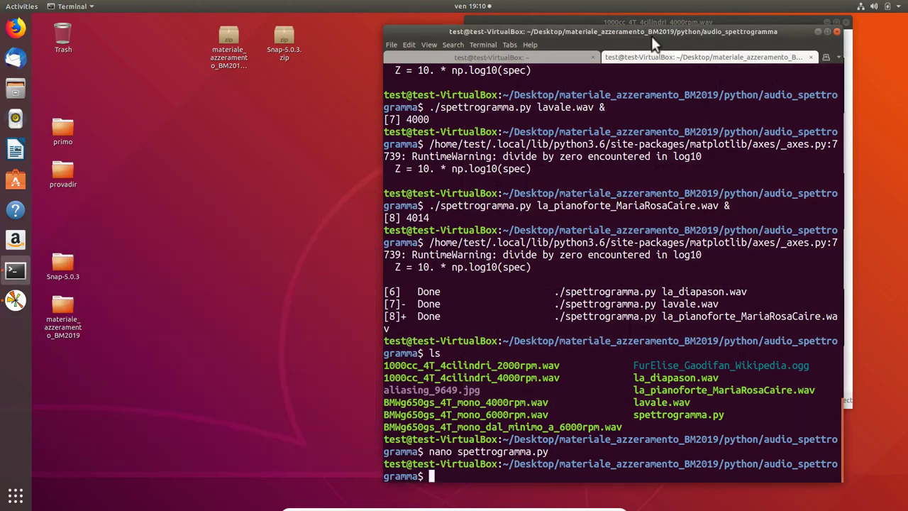
{"action": "left_click", "coordinate": [616, 23]}
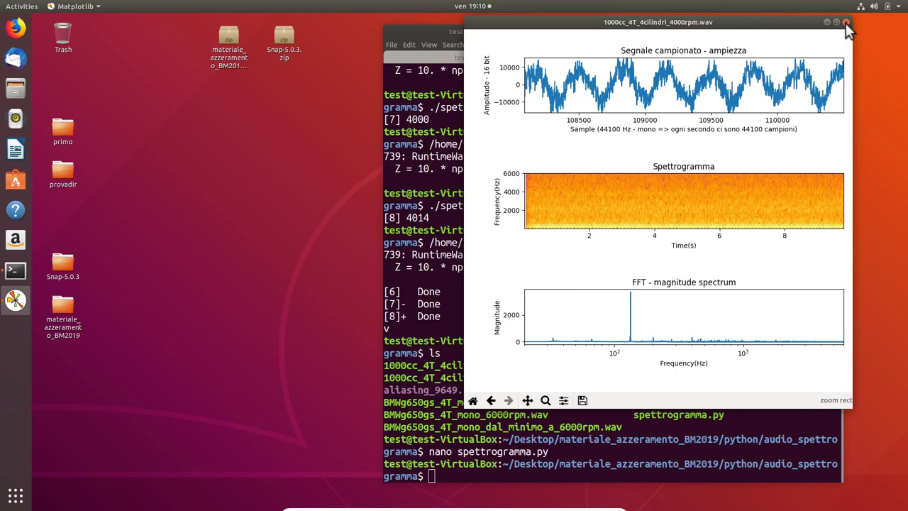
{"action": "left_click", "coordinate": [846, 23]}
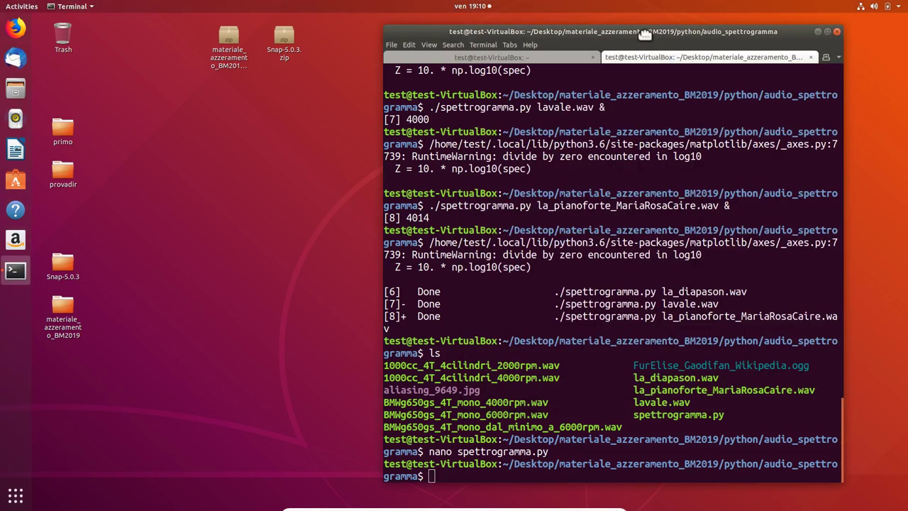
Step: Reposition the terminal slightly and list the current folder's files twice with ls
{"action": "left_click_drag", "start_coordinate": [642, 32], "coordinate": [658, 26]}
{"action": "type", "text": "ls"}
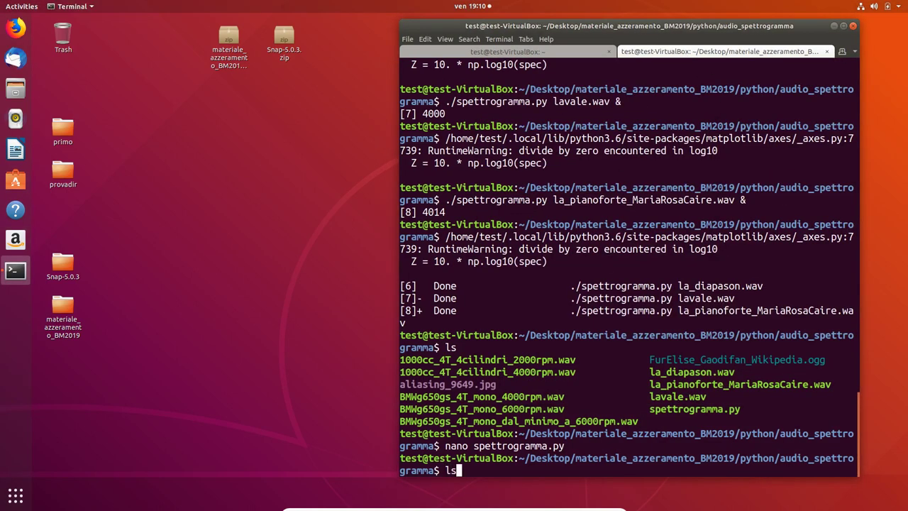
{"action": "key", "text": "Return"}
{"action": "type", "text": "ls"}
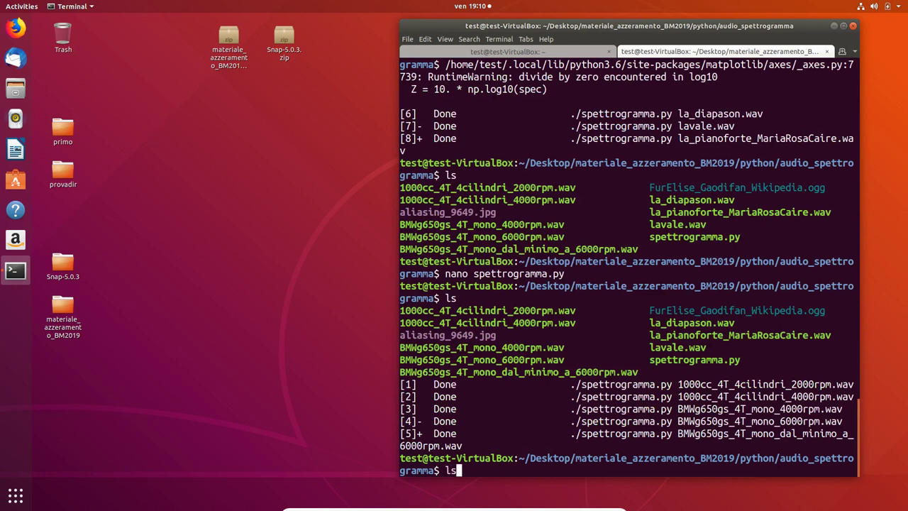
{"action": "key", "text": "Return"}
Step: Go up to the python folder, list its contents, and cd into FFT2D
{"action": "type", "text": "cd .."}
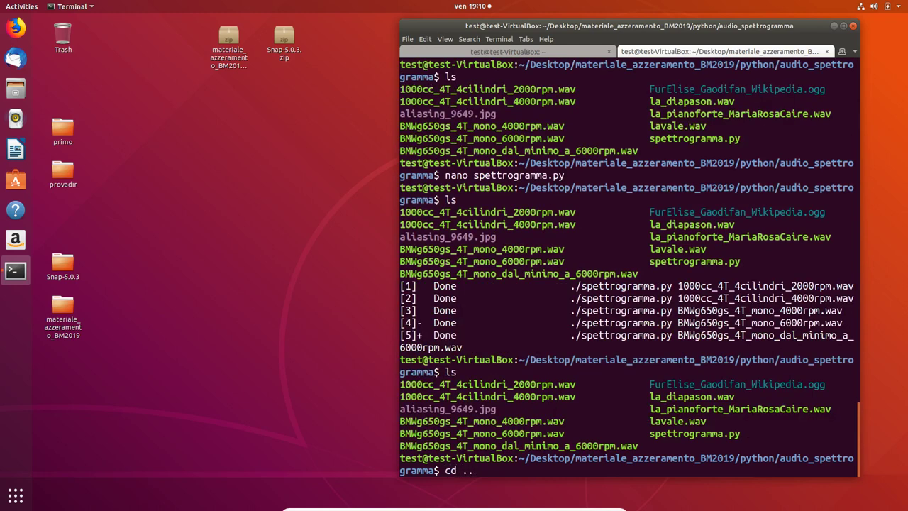
{"action": "key", "text": "Return"}
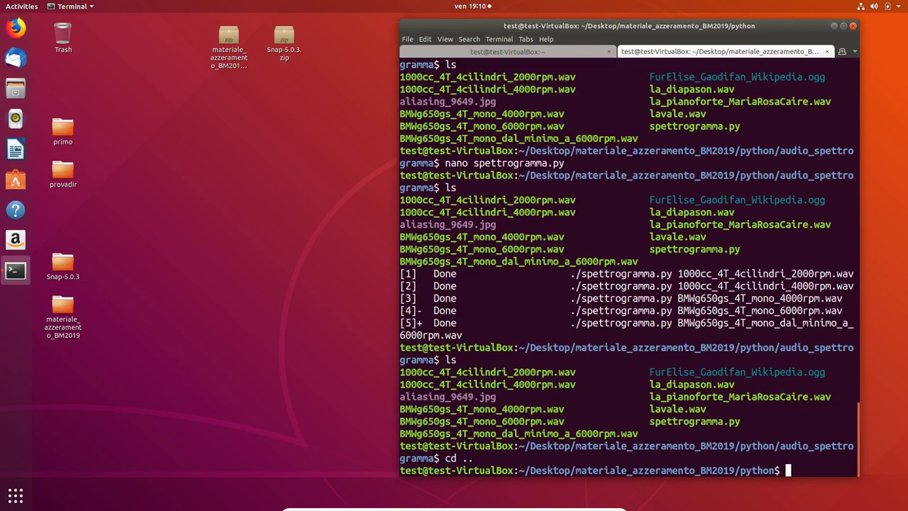
{"action": "type", "text": "ls"}
{"action": "key", "text": "Return"}
{"action": "type", "text": "cd FF"}
{"action": "key", "text": "Tab"}
{"action": "key", "text": "Return"}
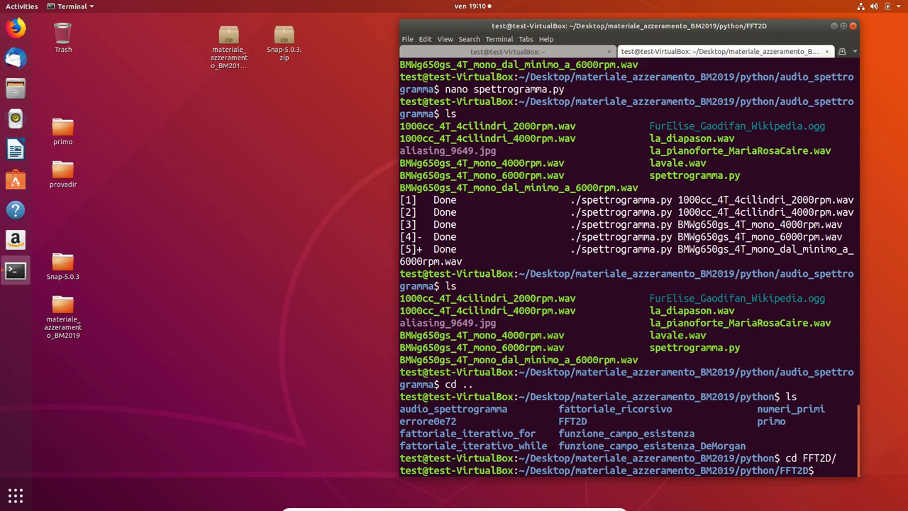